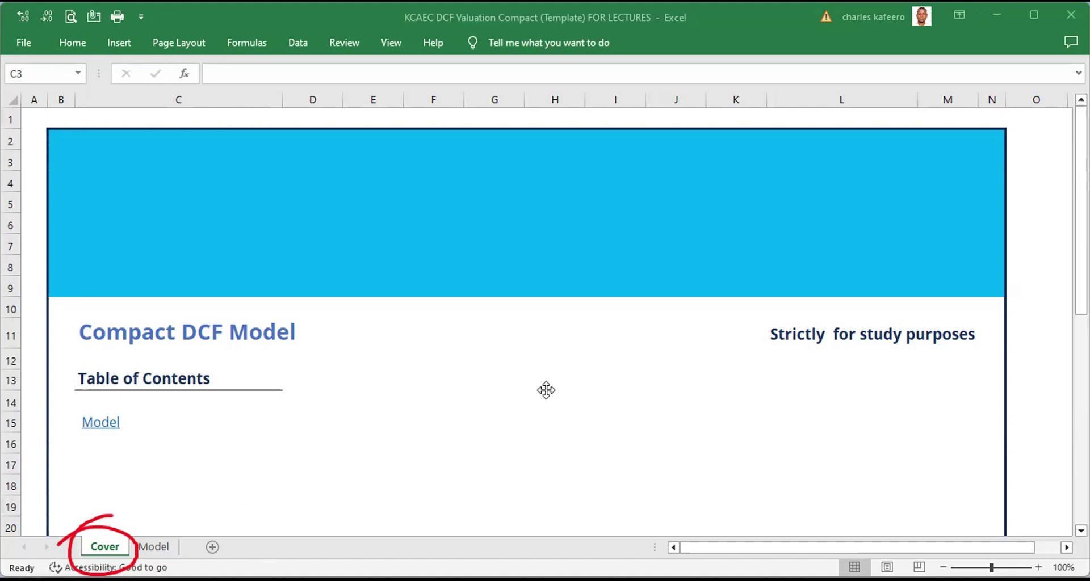
Circle the Model sheet tab in red and handwrite "tab = Sheet" across the Cover sheet.
click(151, 546)
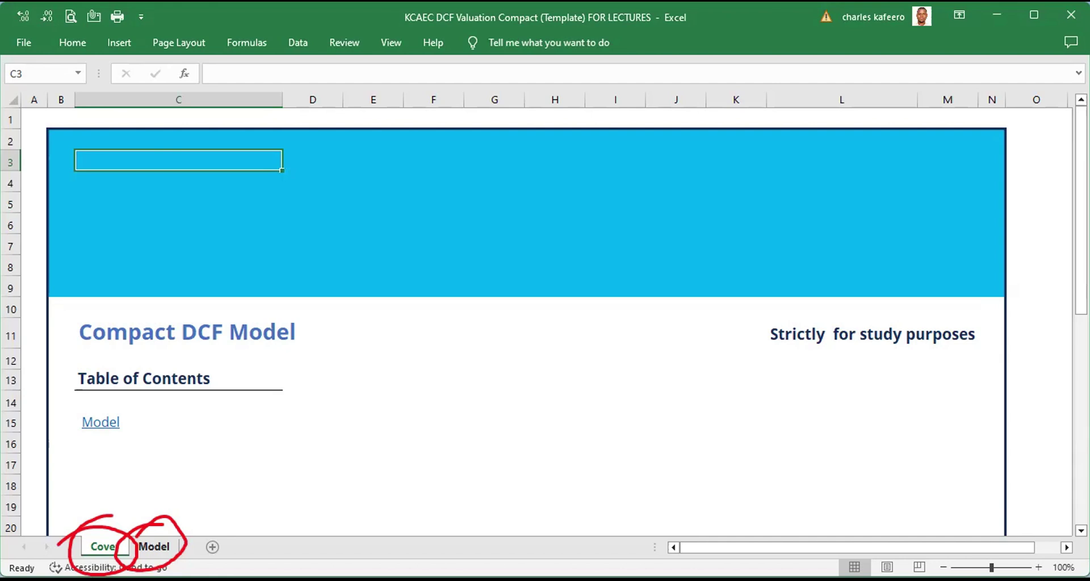
drag(397, 279, 417, 355)
mouse_move(354, 347)
mouse_down()
mouse_move(438, 324)
mouse_move(479, 359)
mouse_up()
mouse_move(498, 295)
mouse_down()
mouse_move(500, 357)
mouse_move(625, 343)
mouse_move(635, 324)
mouse_up()
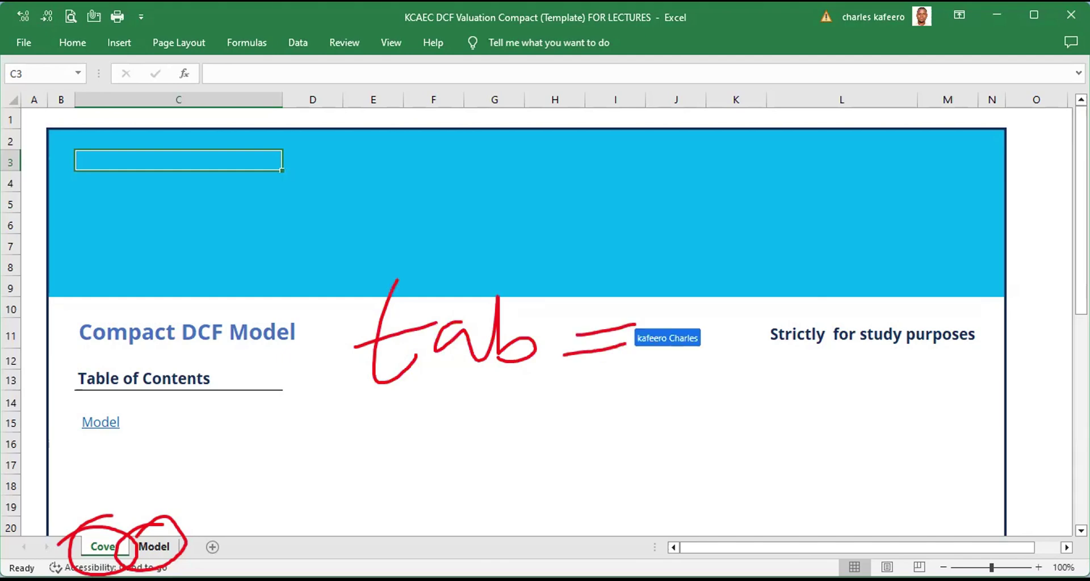
drag(712, 286, 710, 286)
mouse_move(717, 284)
mouse_down()
mouse_move(767, 343)
mouse_move(826, 352)
mouse_up()
drag(783, 341, 851, 335)
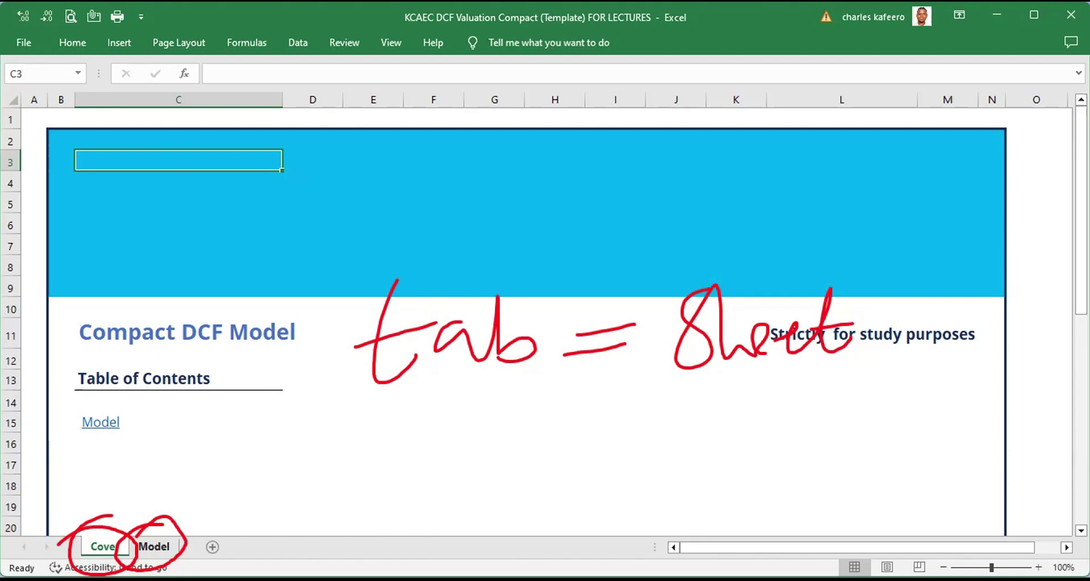
Switch back and forth between the Cover and Model sheets, ending on Cover.
click(154, 546)
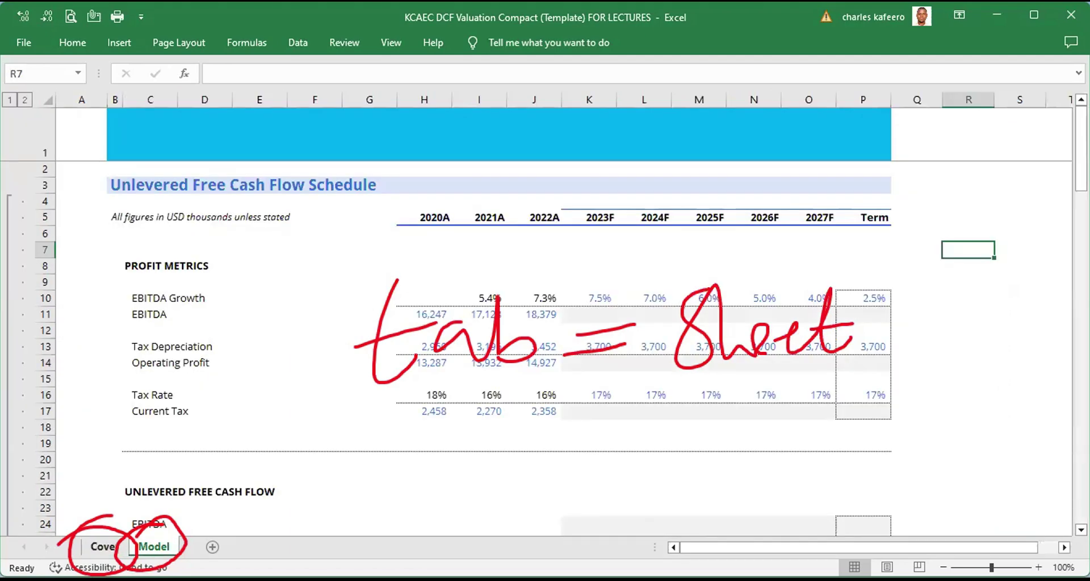
click(103, 546)
key(ctrl+Page_Down)
click(113, 546)
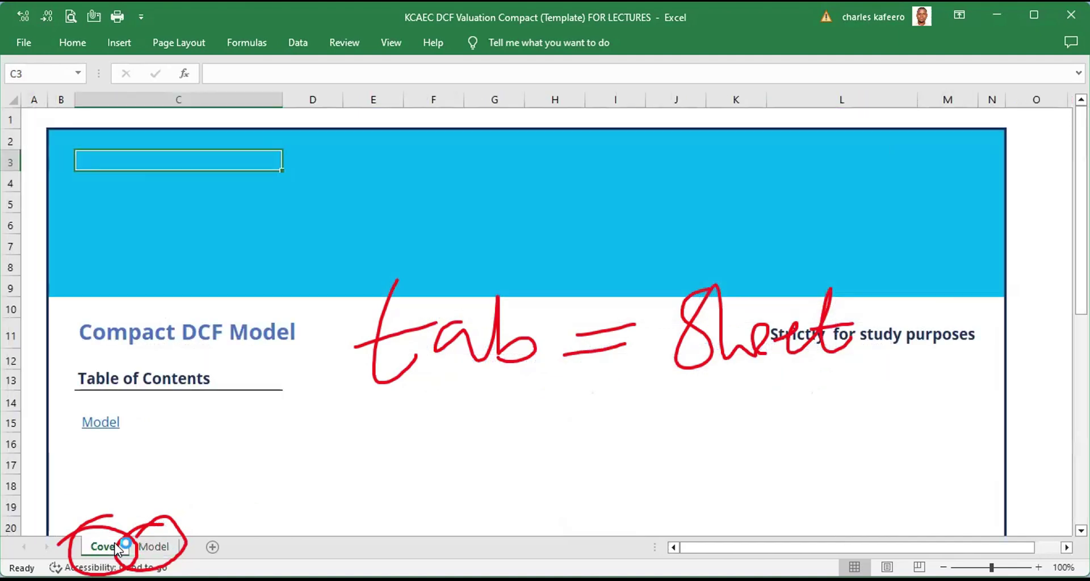
click(152, 545)
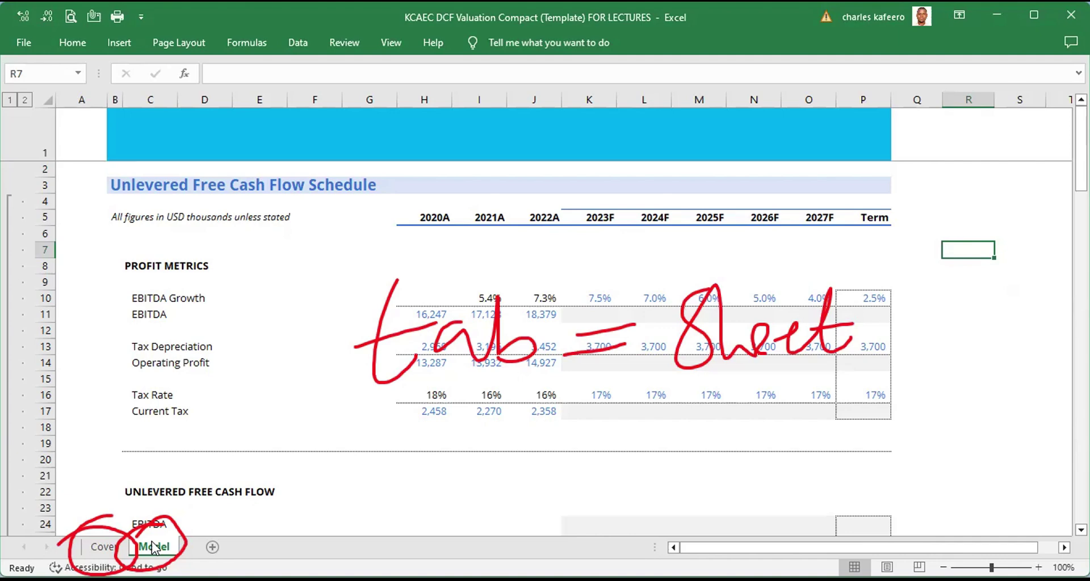
click(103, 546)
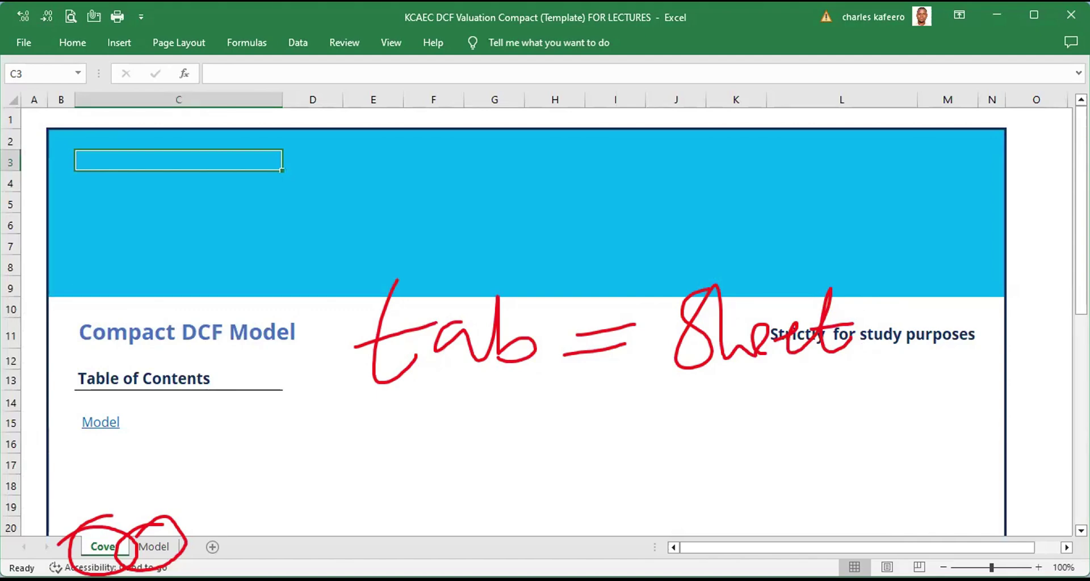
Handwrite "ctrl + Page up / Page down" in red below the "tab = Sheet" note and bring up the Model sheet.
drag(238, 450, 267, 487)
drag(296, 427, 298, 484)
drag(282, 468, 320, 462)
drag(311, 484, 362, 478)
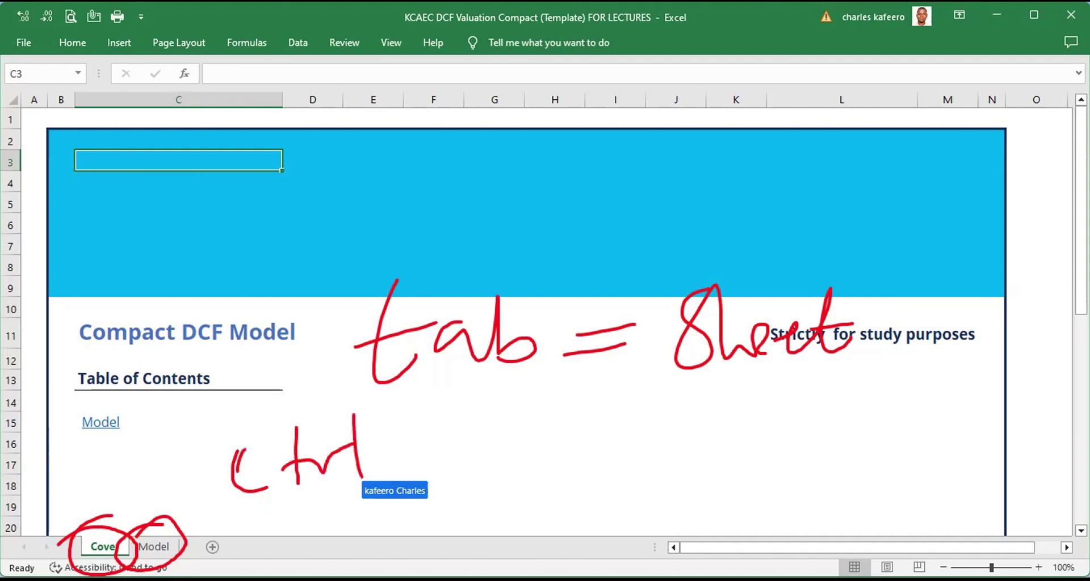
mouse_move(418, 415)
mouse_down()
mouse_move(418, 487)
mouse_move(458, 439)
mouse_up()
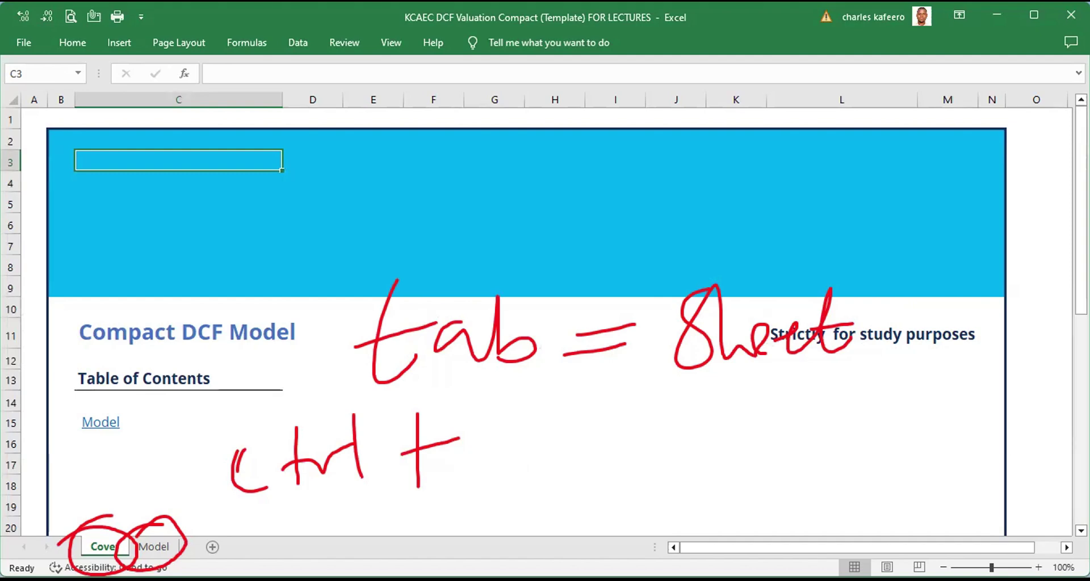
key(ctrl+Page_Down)
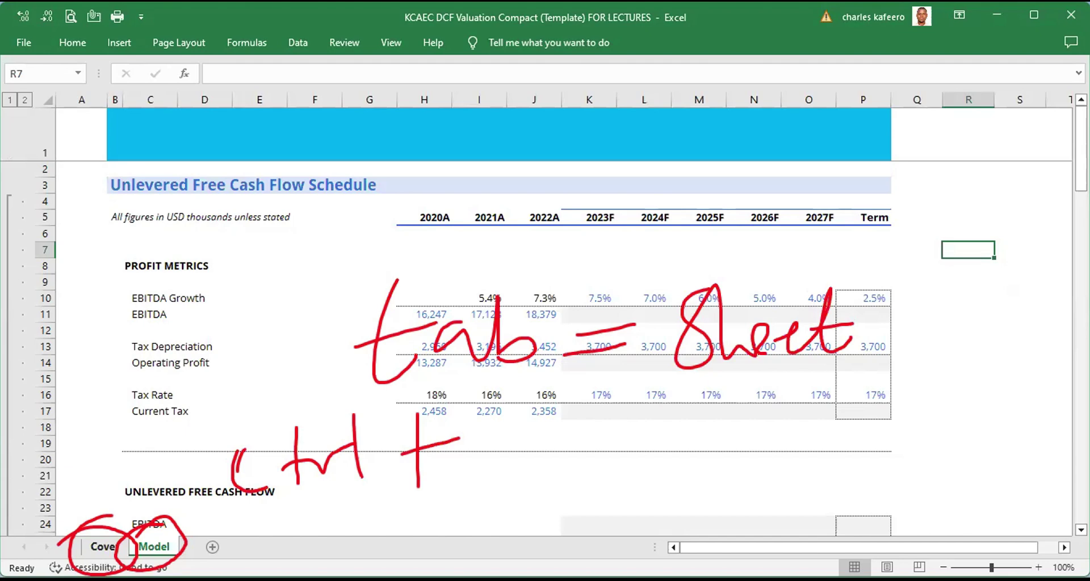
mouse_move(498, 417)
mouse_down()
mouse_move(579, 438)
mouse_move(566, 512)
mouse_move(720, 442)
mouse_up()
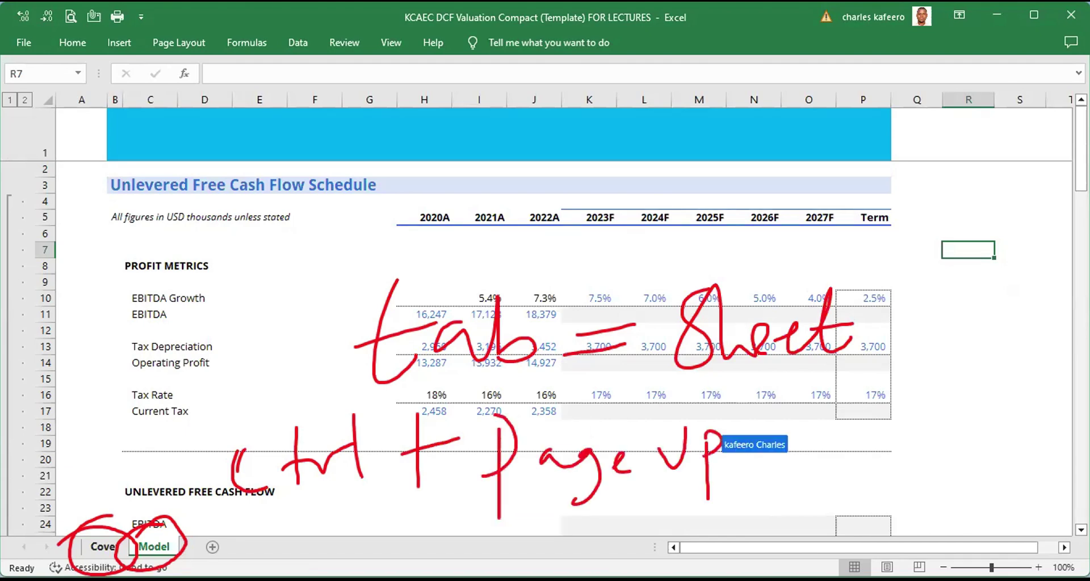
drag(800, 379, 767, 534)
mouse_move(809, 428)
mouse_down()
mouse_move(877, 471)
mouse_move(1060, 481)
mouse_up()
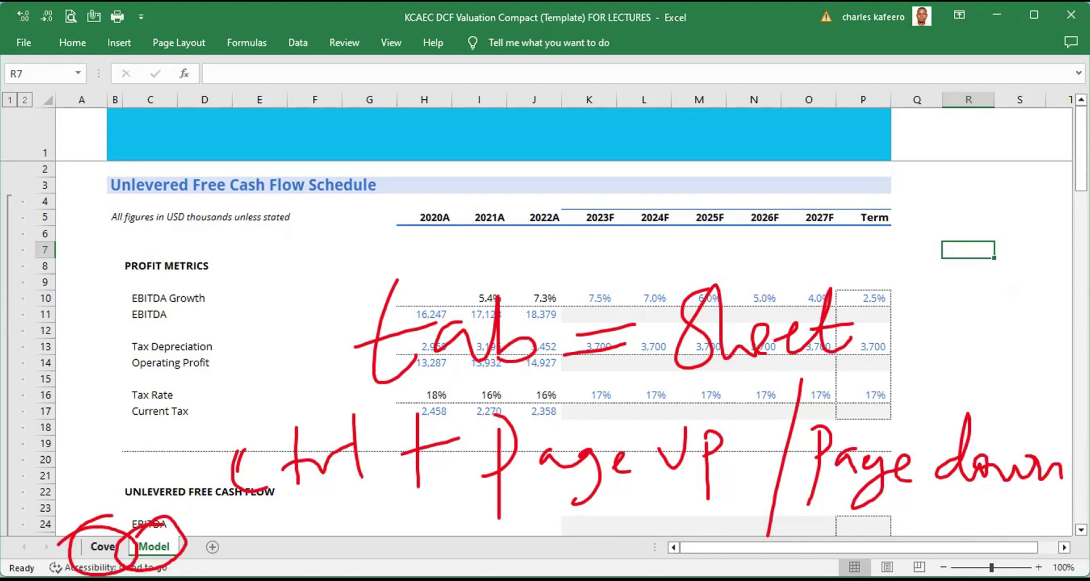
Flip repeatedly between adjacent sheets Cover and Model, ending on Model.
key(ctrl+Page_Up)
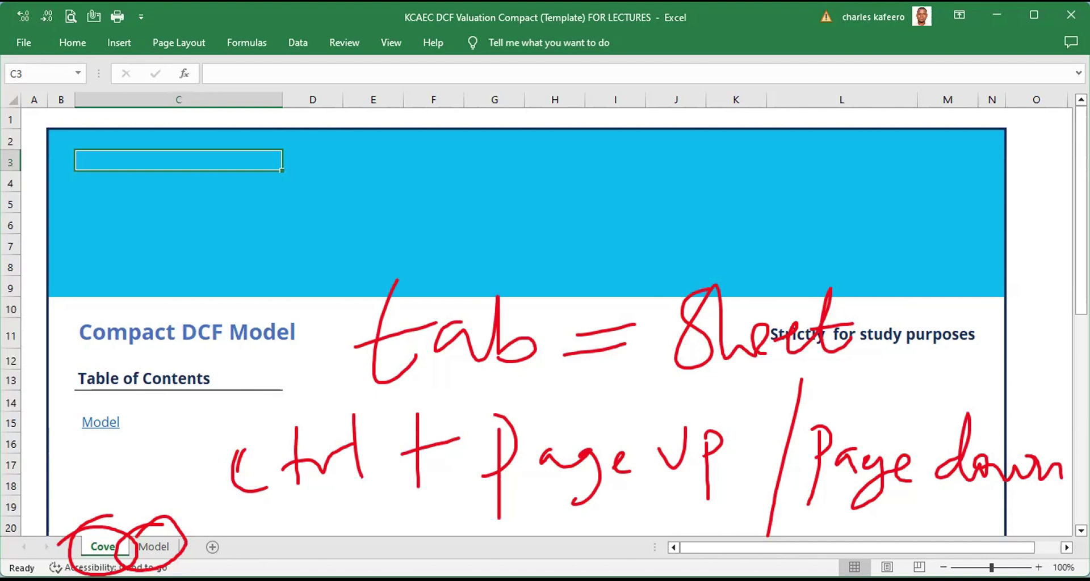
key(ctrl+Page_Down)
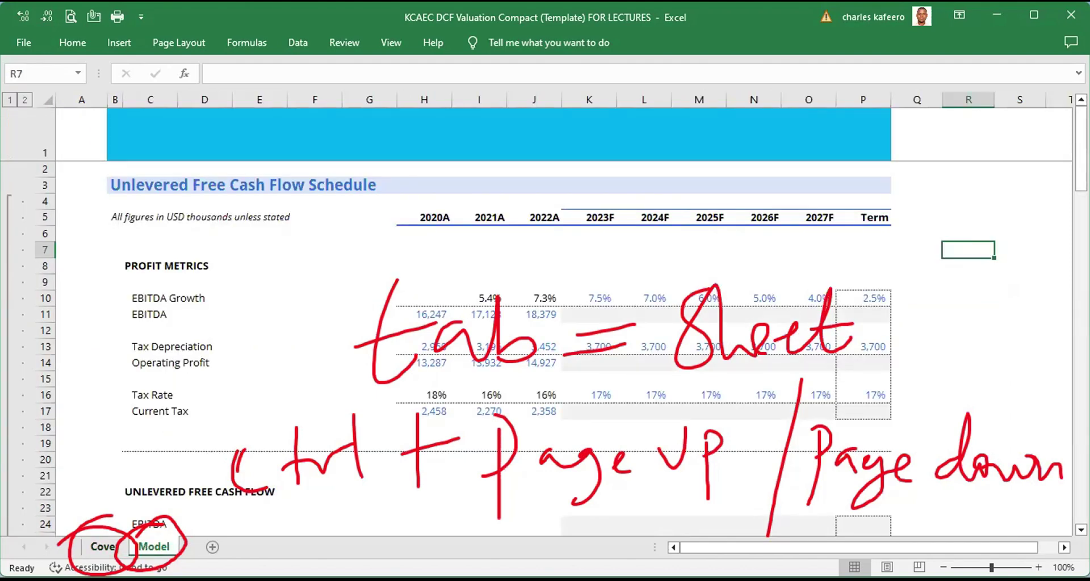
key(ctrl+Page_Up)
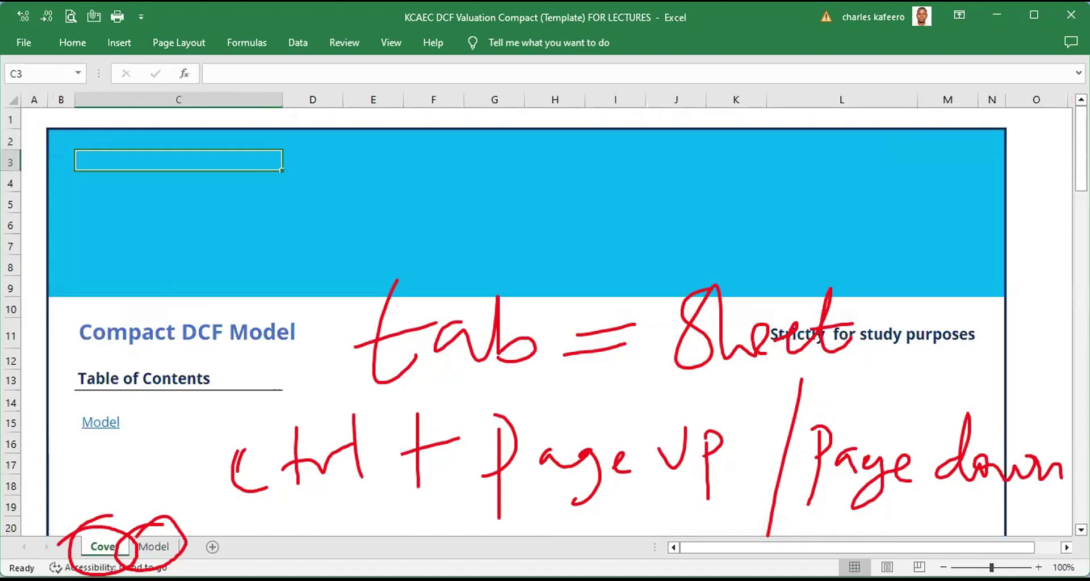
key(ctrl+Page_Down)
key(ctrl+Page_Up)
key(ctrl+Page_Down)
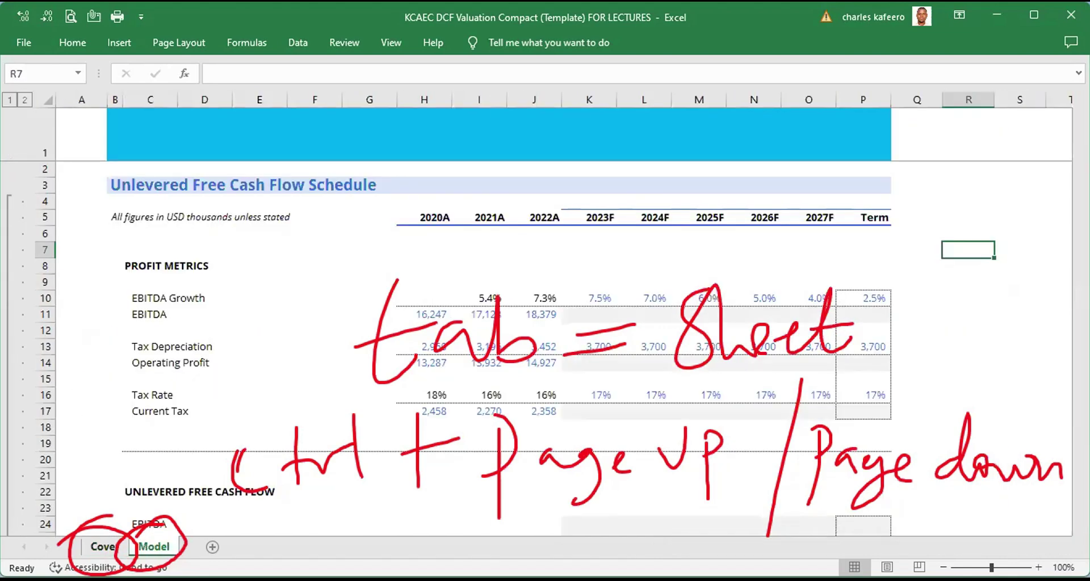
key(ctrl+Page_Up)
key(ctrl+Page_Down)
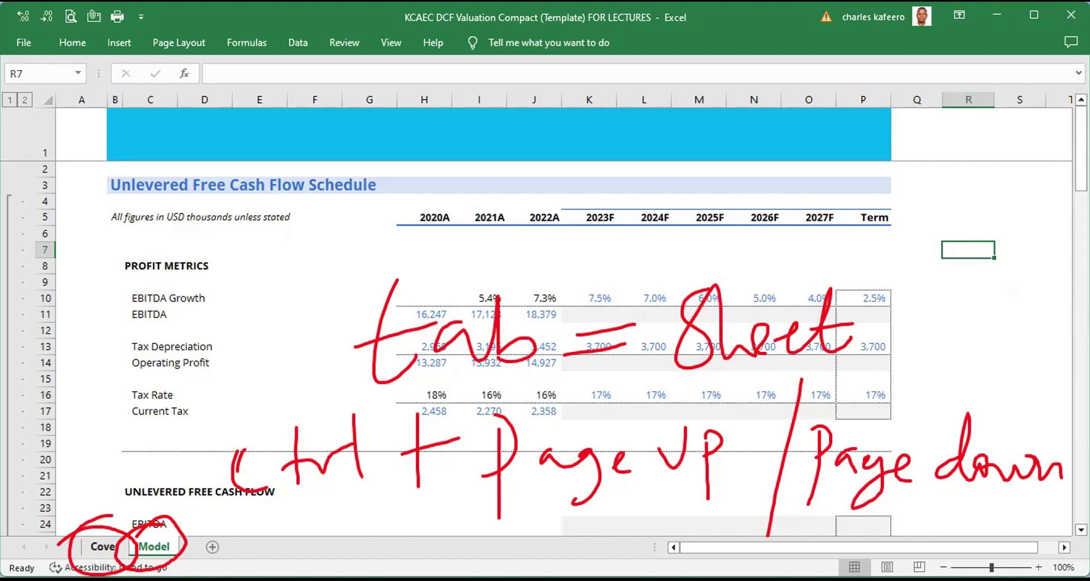
Handwrite "*Shift Key*" in red above the "tab = Sheet" note on the Model sheet.
drag(338, 172, 295, 262)
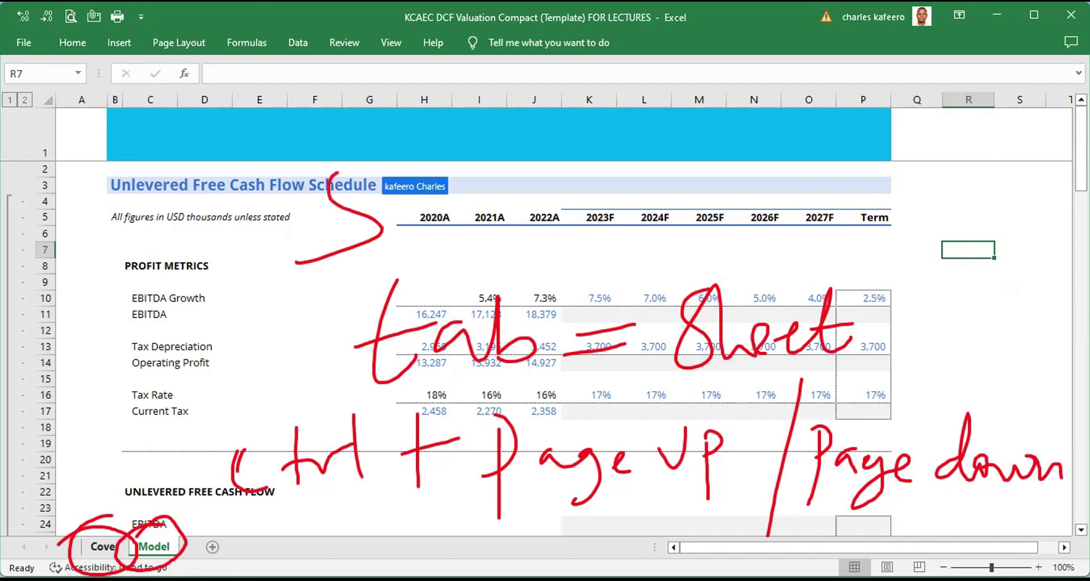
drag(409, 151, 464, 235)
drag(504, 170, 489, 277)
mouse_move(528, 172)
mouse_down()
mouse_move(519, 238)
mouse_move(562, 228)
mouse_up()
drag(610, 174, 599, 238)
mouse_move(629, 181)
mouse_down()
mouse_move(672, 230)
mouse_move(667, 258)
mouse_up()
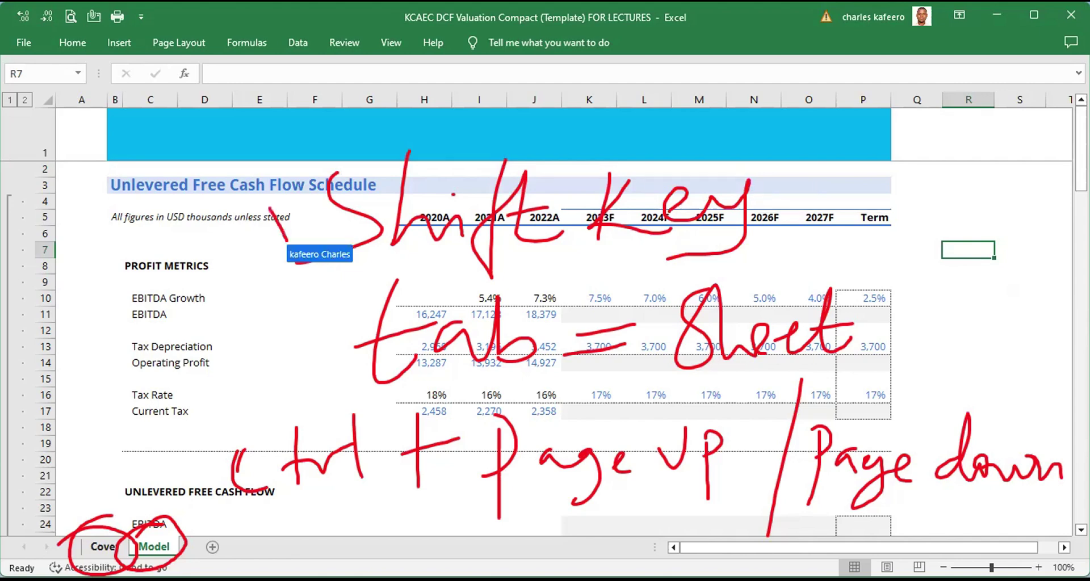
drag(253, 245, 288, 214)
drag(258, 219, 291, 241)
drag(281, 206, 275, 240)
mouse_move(766, 241)
mouse_down()
mouse_move(823, 195)
mouse_move(846, 215)
mouse_up()
drag(798, 190, 801, 250)
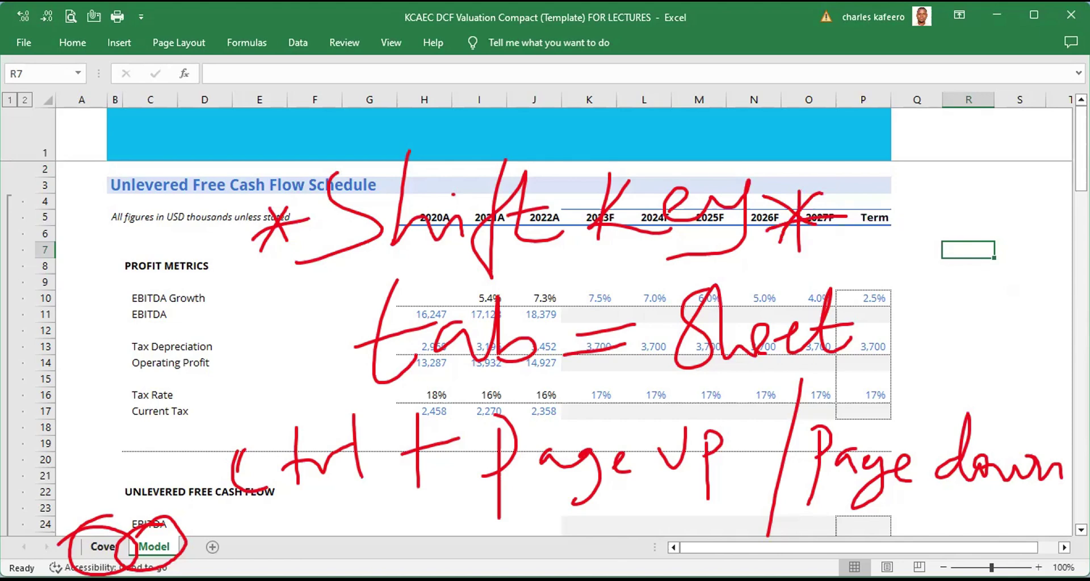
drag(269, 293, 783, 263)
drag(242, 148, 830, 196)
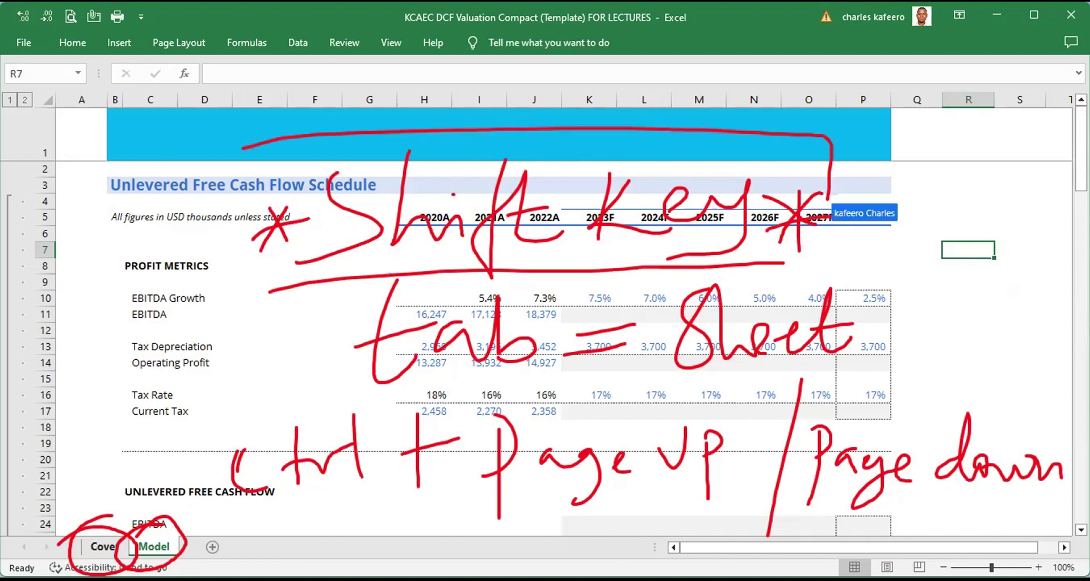
key(ctrl+z)
key(ctrl+z)
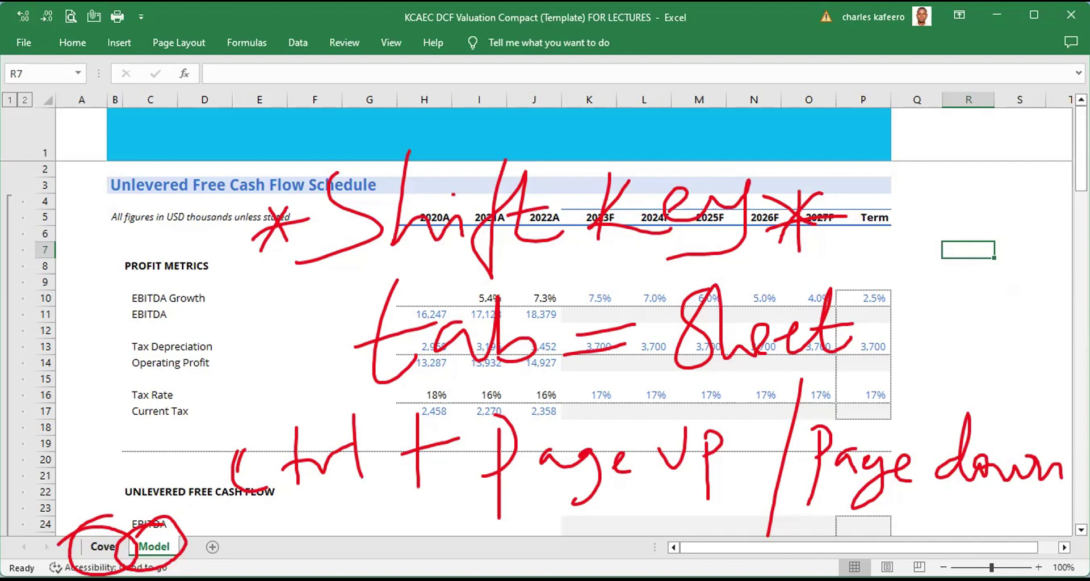
Frame the "Shift Key" note in yellow and handwrite "Ctrl + Shift" in magenta below it.
drag(287, 156, 324, 130)
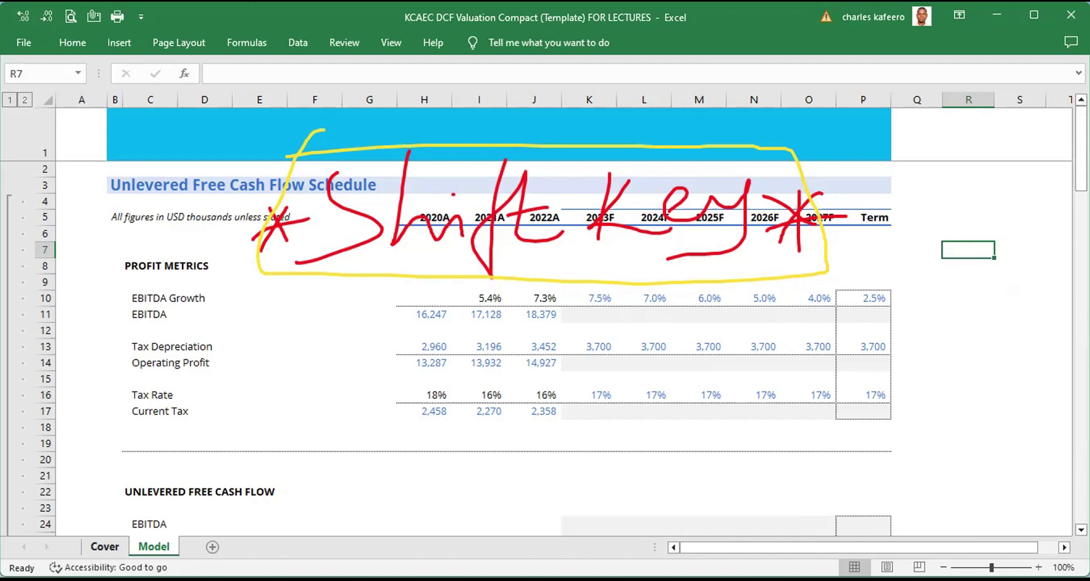
drag(171, 298, 187, 339)
mouse_move(199, 292)
mouse_down()
mouse_move(202, 364)
mouse_move(244, 318)
mouse_move(264, 360)
mouse_up()
drag(314, 291, 325, 375)
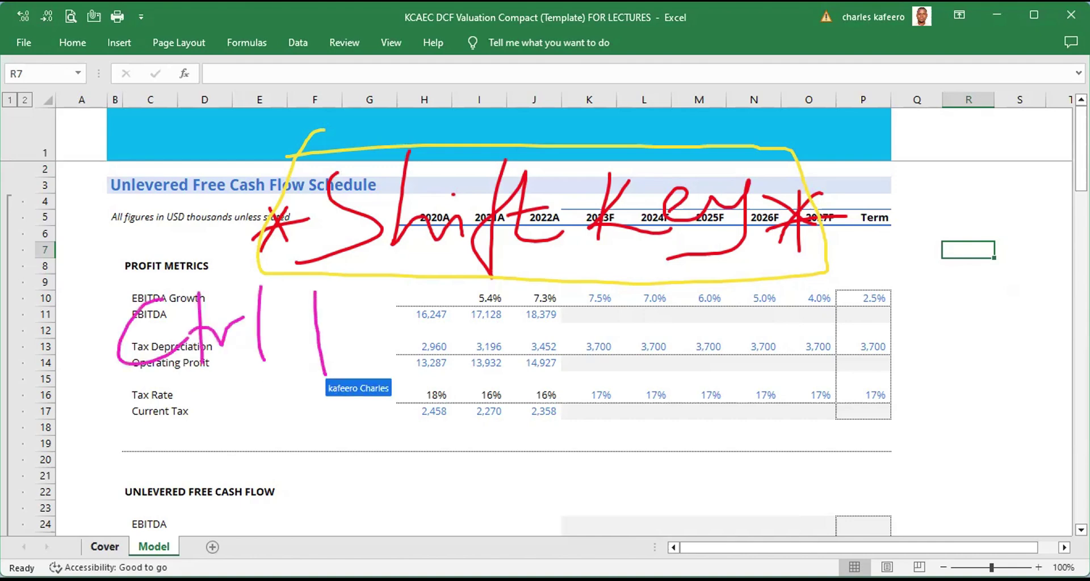
drag(307, 330, 349, 323)
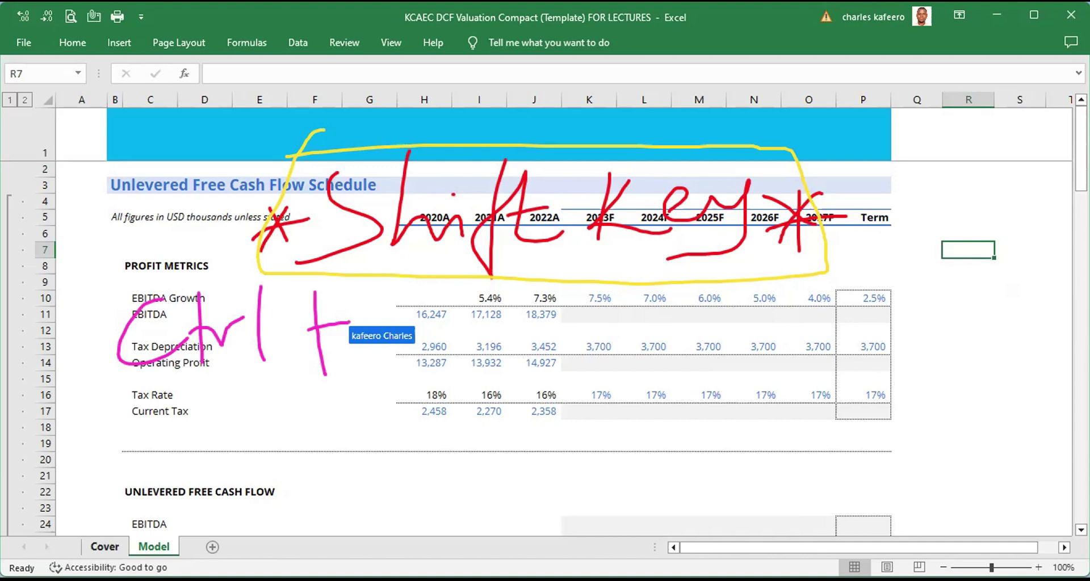
drag(440, 290, 494, 363)
click(483, 320)
drag(508, 408, 559, 301)
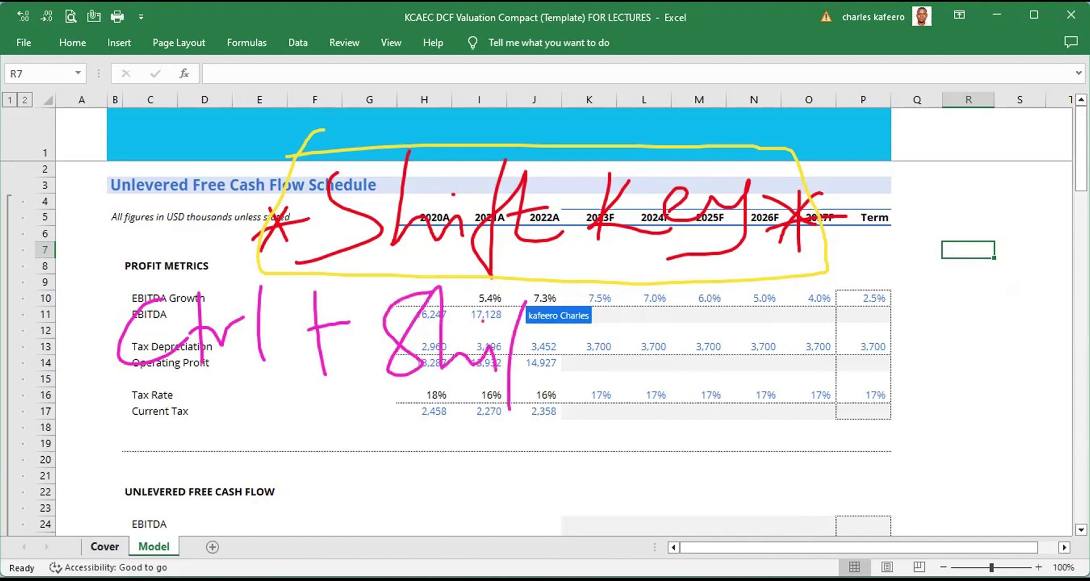
mouse_move(513, 340)
mouse_down()
mouse_move(562, 335)
mouse_move(570, 372)
mouse_up()
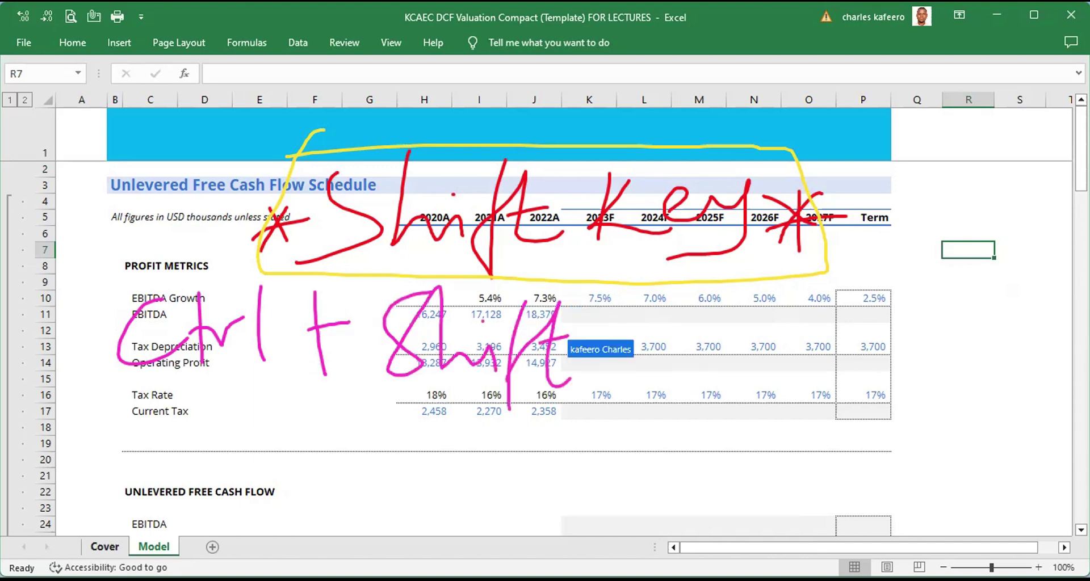
Complete the magenta note by handwriting "+ Page up/down" after "Ctrl + Shift".
drag(643, 296, 639, 406)
drag(627, 331, 664, 328)
drag(738, 298, 724, 404)
mouse_move(731, 290)
mouse_down()
mouse_move(737, 339)
mouse_move(795, 357)
mouse_up()
drag(828, 346, 795, 406)
drag(840, 355, 874, 354)
mouse_move(897, 323)
mouse_down()
mouse_move(922, 315)
mouse_move(943, 400)
mouse_up()
drag(945, 335, 967, 341)
drag(982, 307, 965, 403)
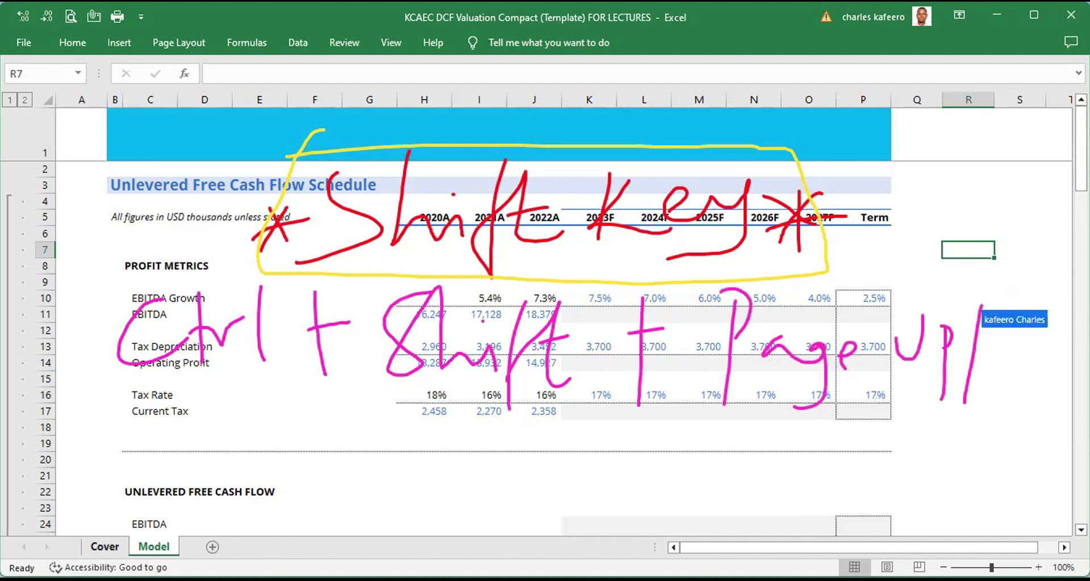
drag(1016, 343, 1016, 369)
mouse_move(1030, 299)
mouse_down()
mouse_move(1022, 376)
mouse_move(1087, 381)
mouse_up()
drag(991, 298, 980, 341)
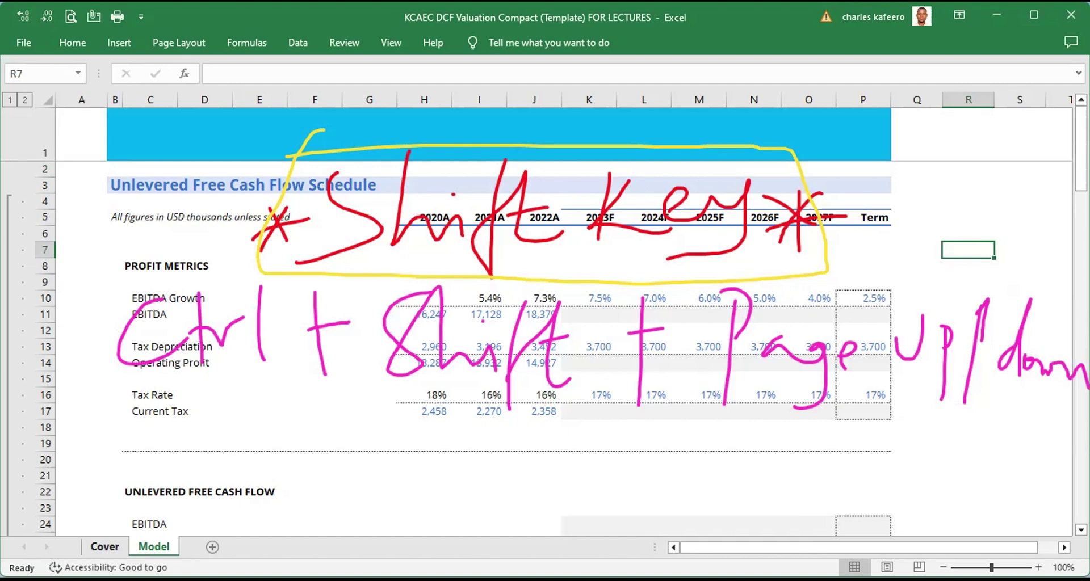
Group the Cover sheet with the Model sheet, then circle the tabs and the title's [Group] label and handwrite "Combined".
drag(167, 520, 200, 562)
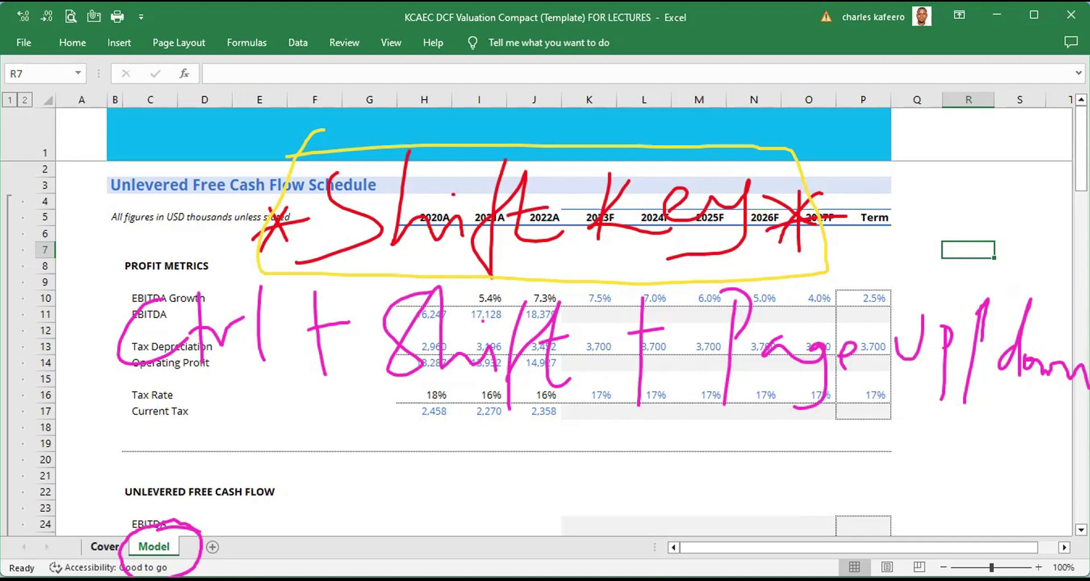
key(ctrl+shift+Page_Up)
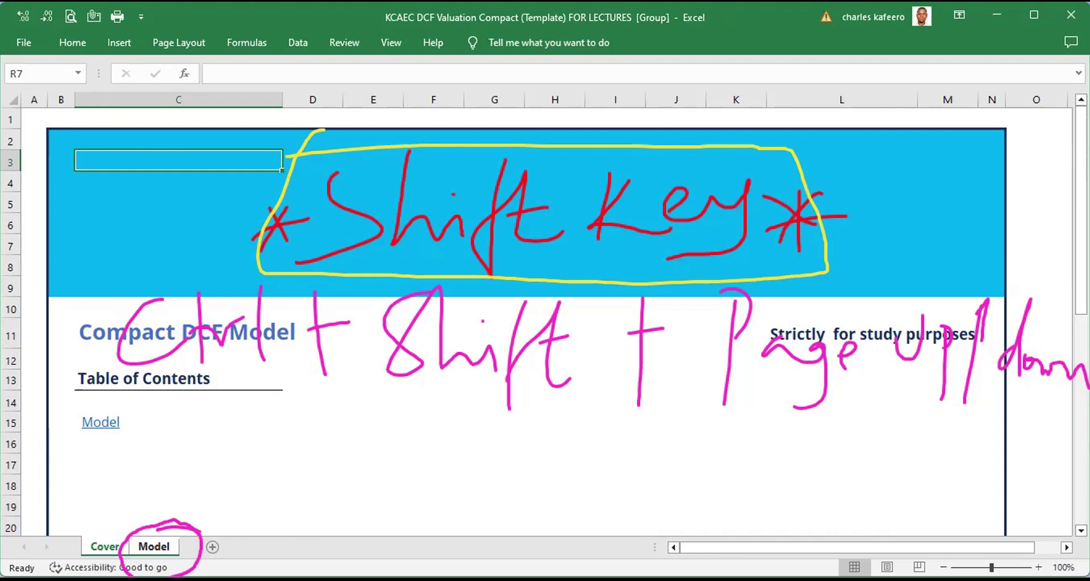
mouse_move(48, 540)
mouse_down()
mouse_move(167, 513)
mouse_move(131, 548)
mouse_move(222, 517)
mouse_up()
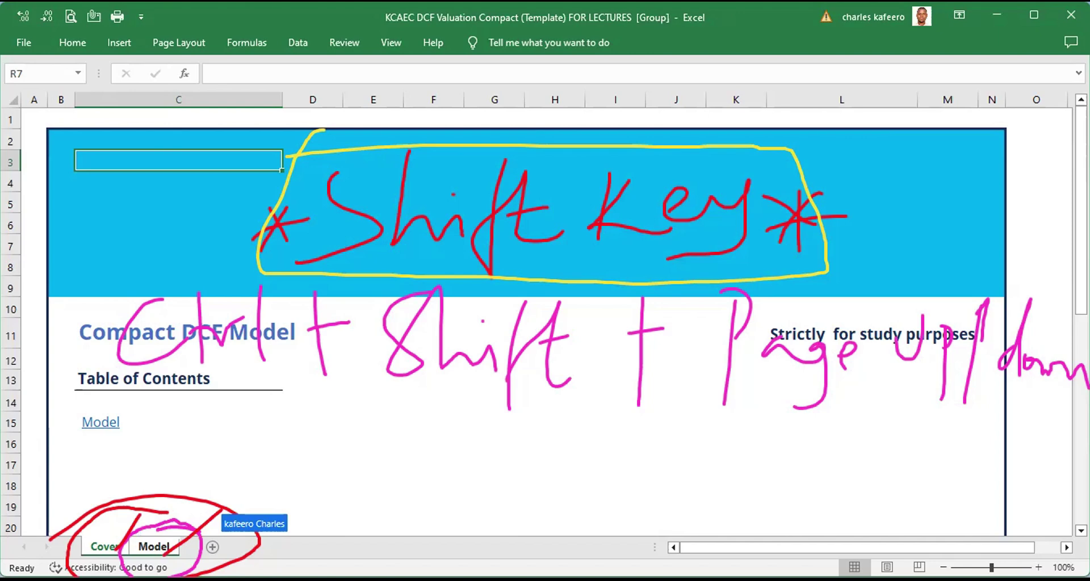
drag(298, 454, 610, 521)
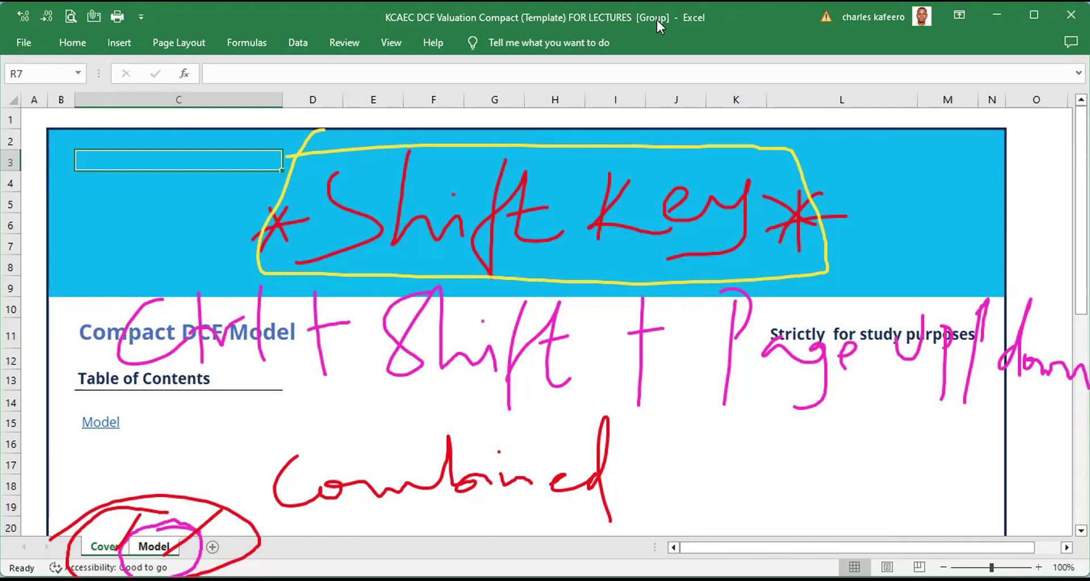
drag(678, 9, 670, 8)
Jump the selection down column C to the Table of Contents heading in C13.
key(ctrl+Down)
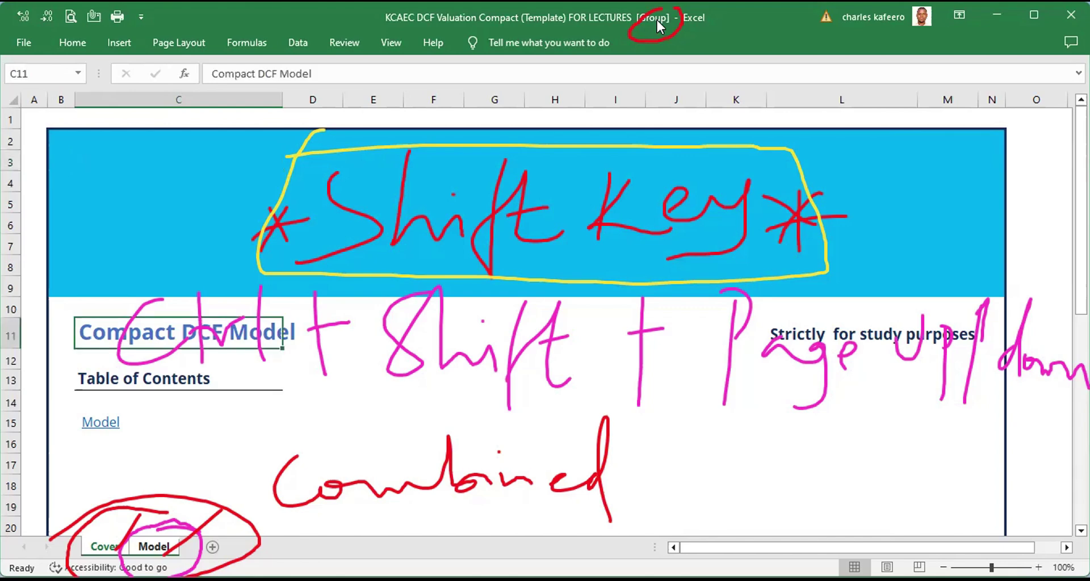
key(ctrl+Down)
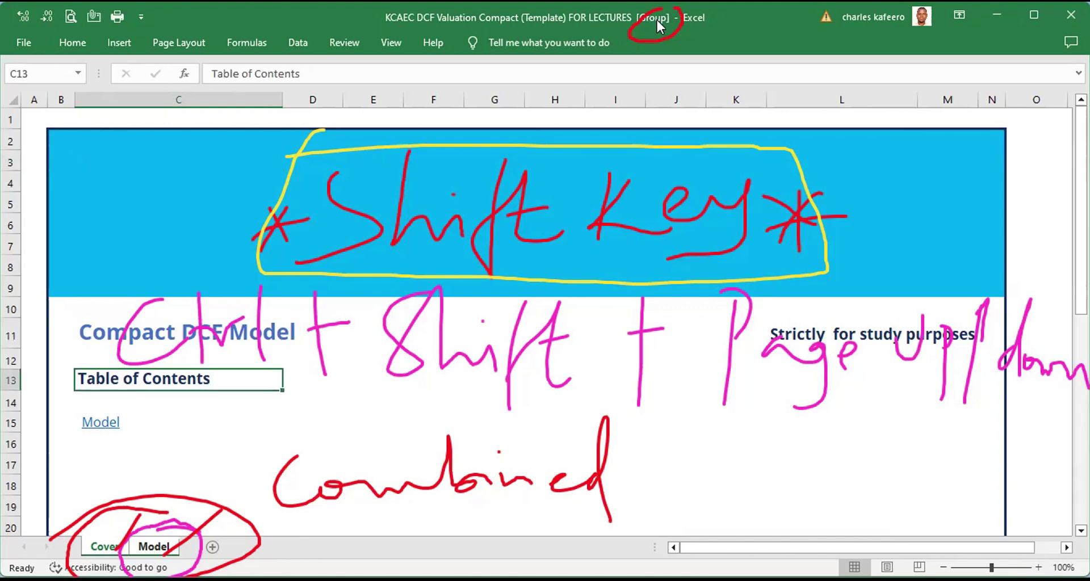
Move the selection to C1 on the Cover sheet and switch between the Cover and Model sheets, ending on Model.
key(ctrl+Home)
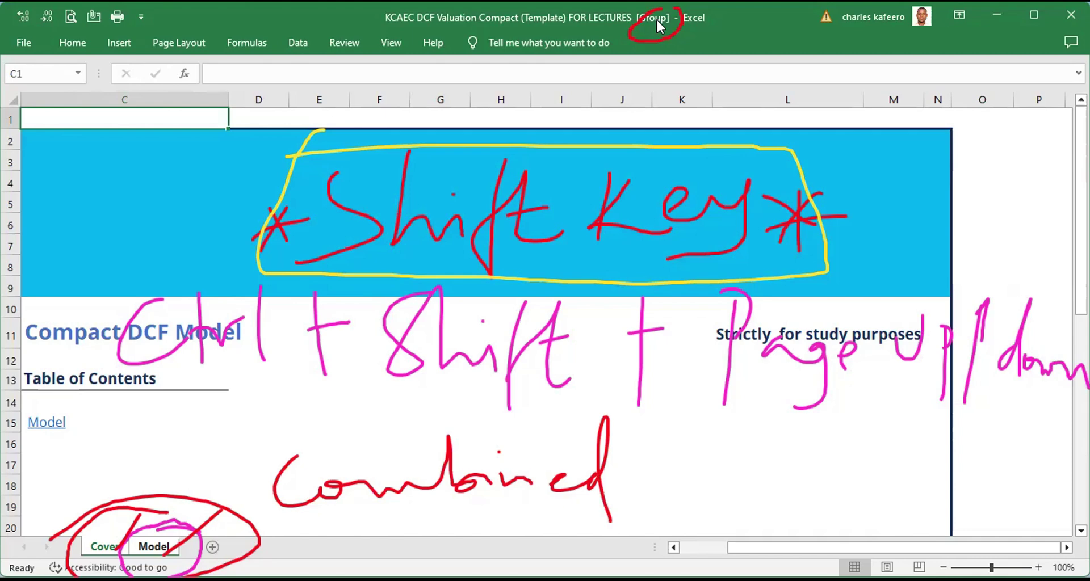
key(ctrl+Page_Down)
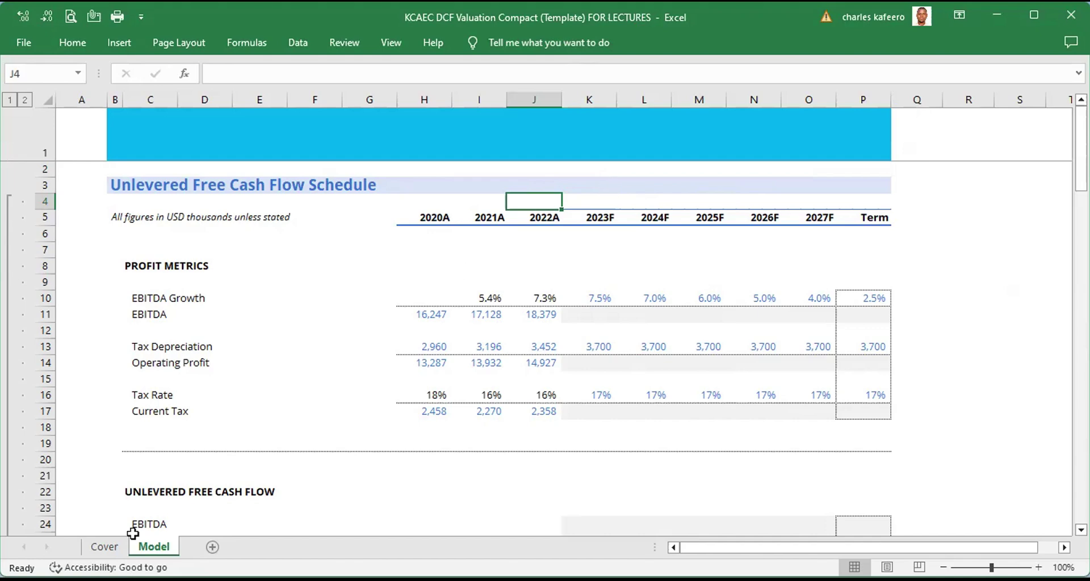
click(105, 546)
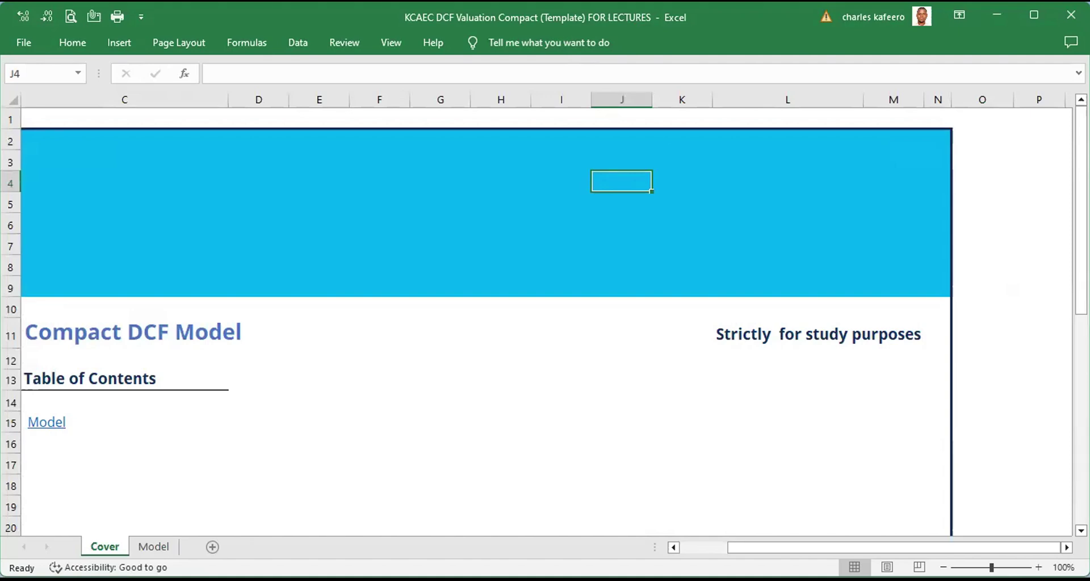
key(ctrl+Page_Down)
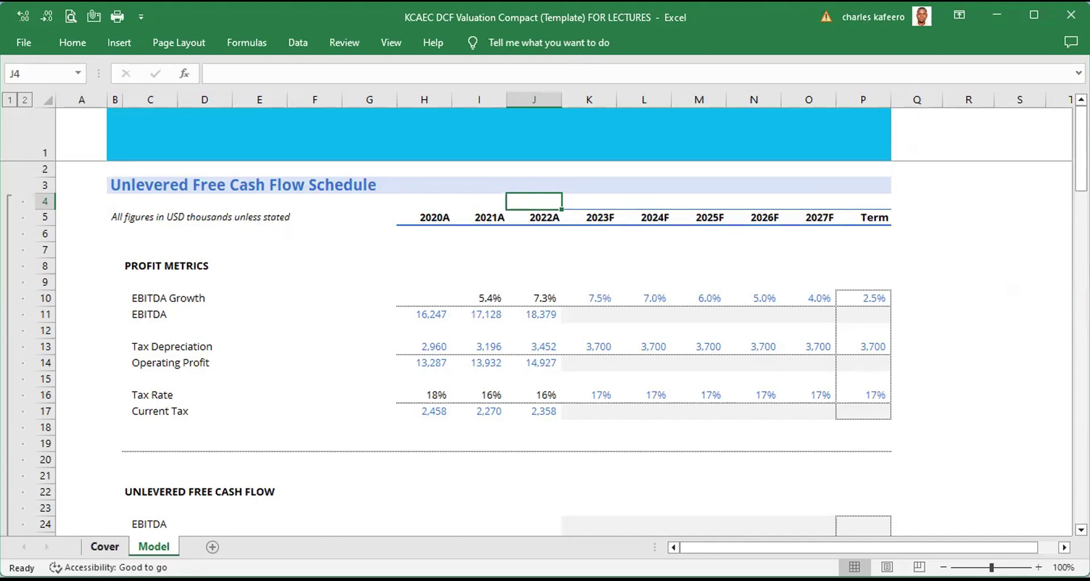
Select the Unlevered Free Cash Flow Schedule block on the Model sheet, from A3 across to column P and down to row 28.
ctrl+scroll(117, 546, up, 2)
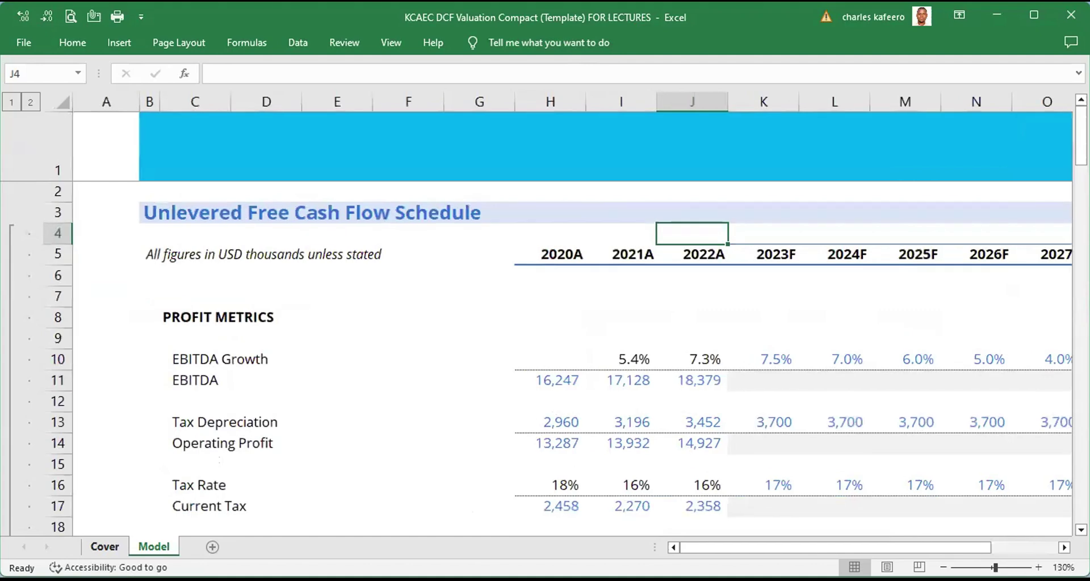
ctrl+scroll(537, 312, up, 1)
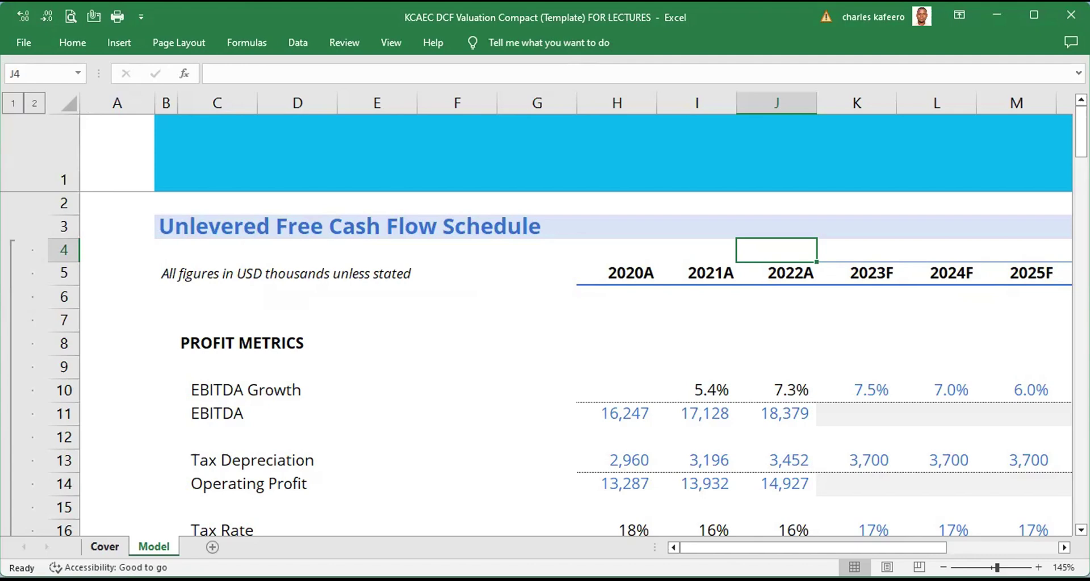
scroll(545, 318, down, 3)
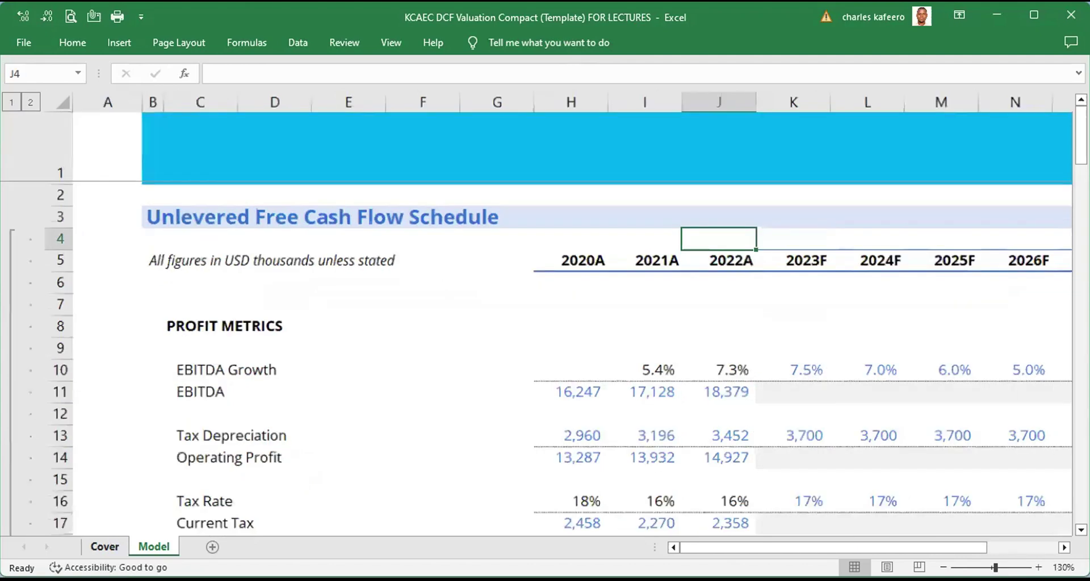
scroll(536, 313, down, 2)
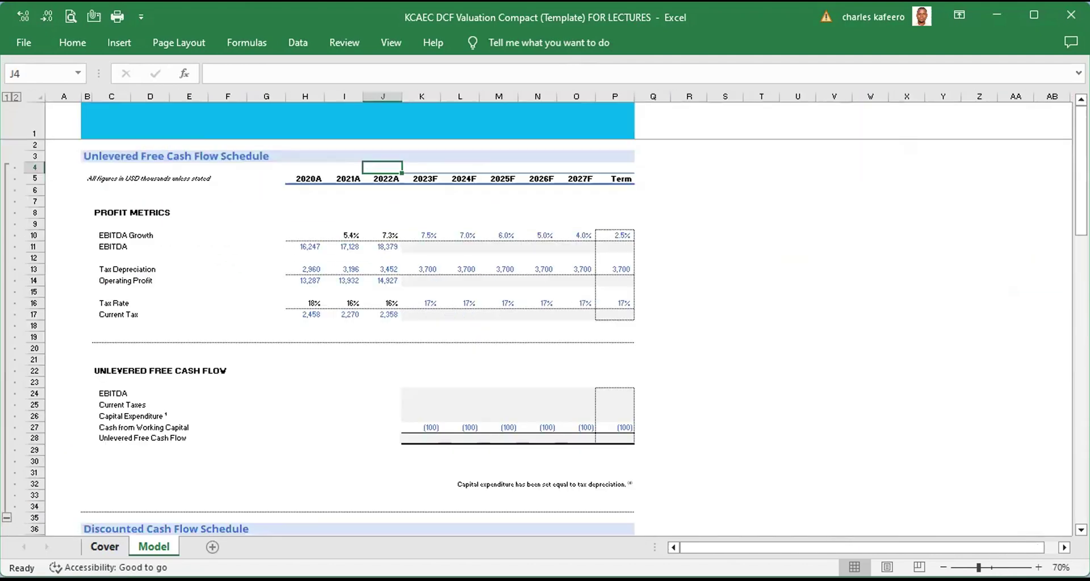
scroll(536, 313, up, 1)
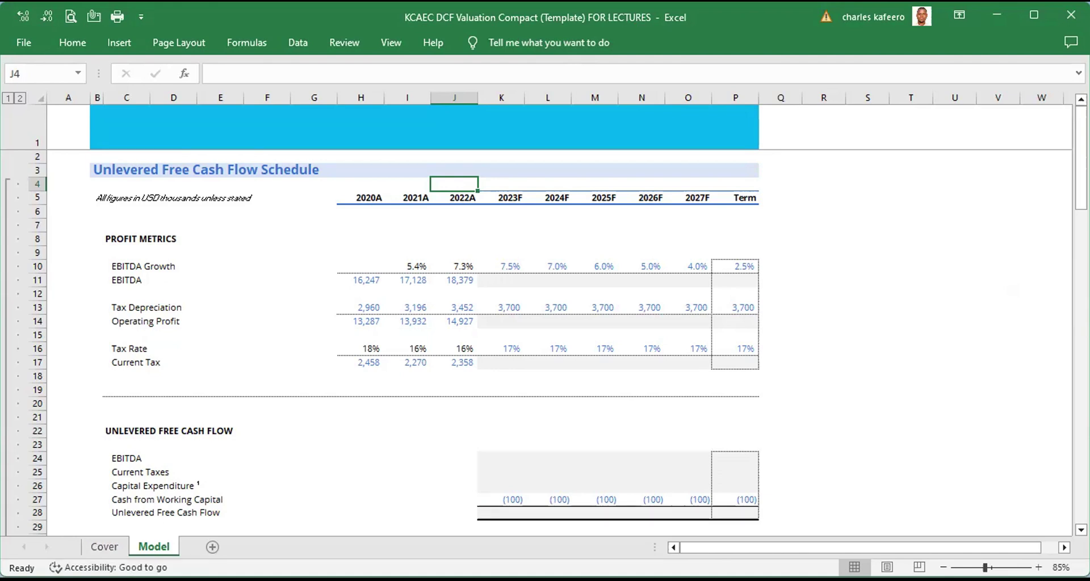
click(76, 166)
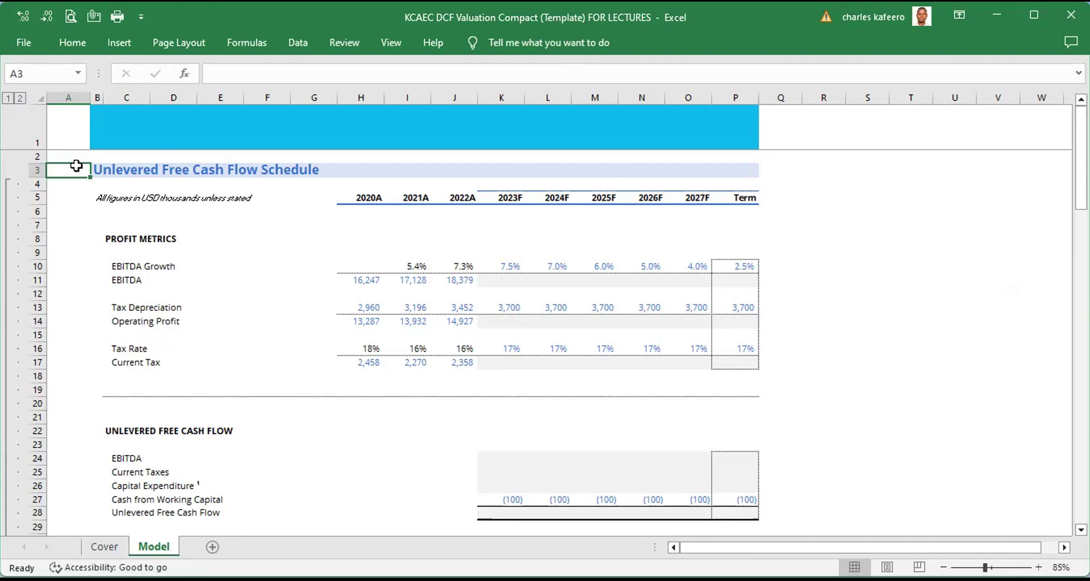
key(shift+Right)
key(shift+Right)
key(shift+Right)
key(shift+Right)
key(shift+Right)
key(shift+Right)
key(shift+Right)
key(shift+Right)
key(shift+Right)
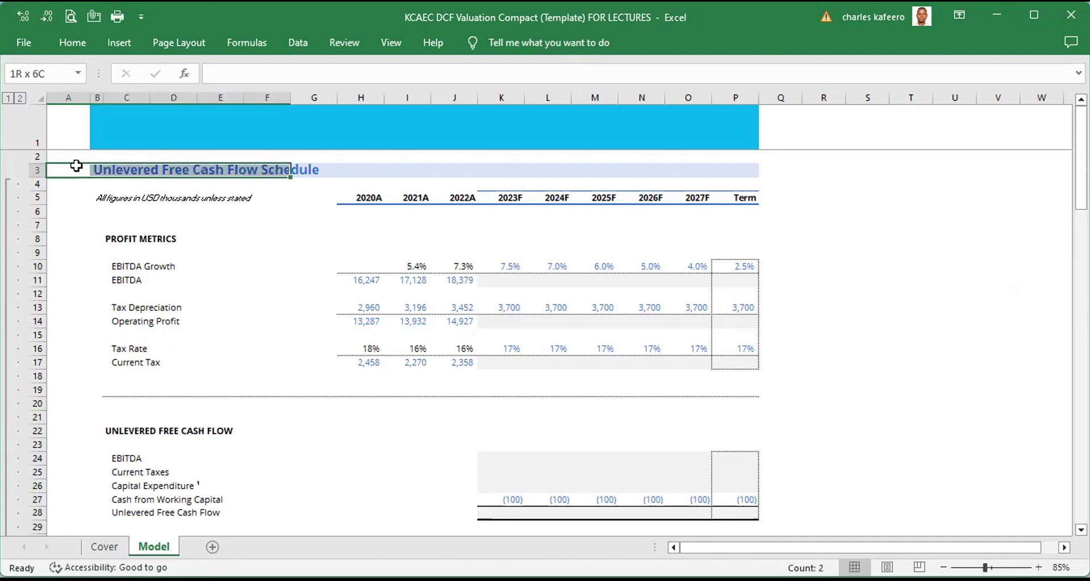
key(shift+Right)
key(shift+Right)
key(shift+Right)
key(shift+Right)
key(shift+Right)
key(shift+Right)
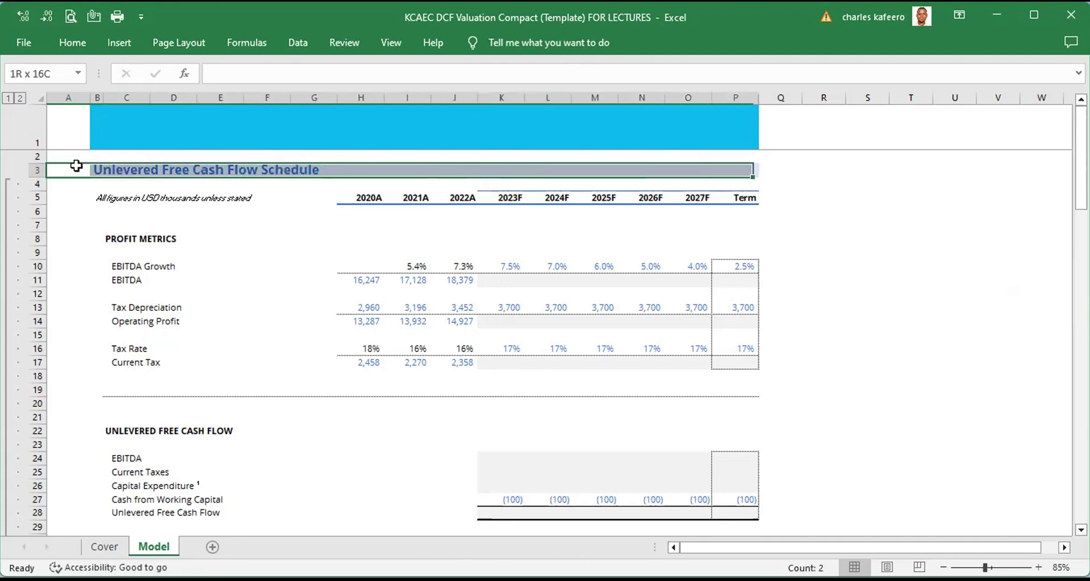
key(shift+Down)
key(shift+Down)
key(shift+Down)
key(shift+Down)
key(shift+Down)
key(shift+Down)
key(shift+Down)
key(shift+Down)
key(shift+Down)
key(shift+Down)
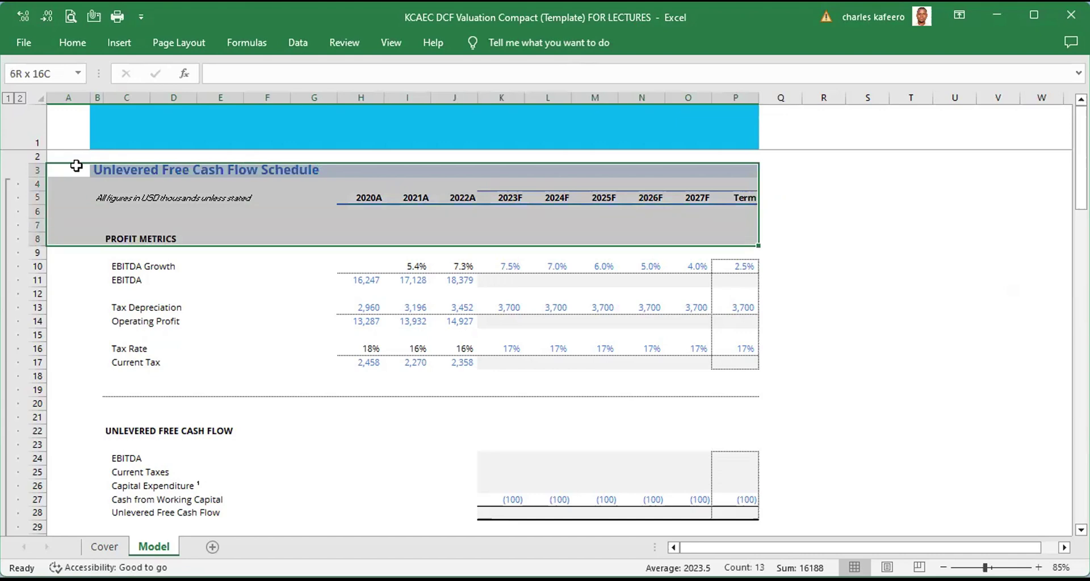
key(shift+Down)
key(shift+Down)
key(shift+Down)
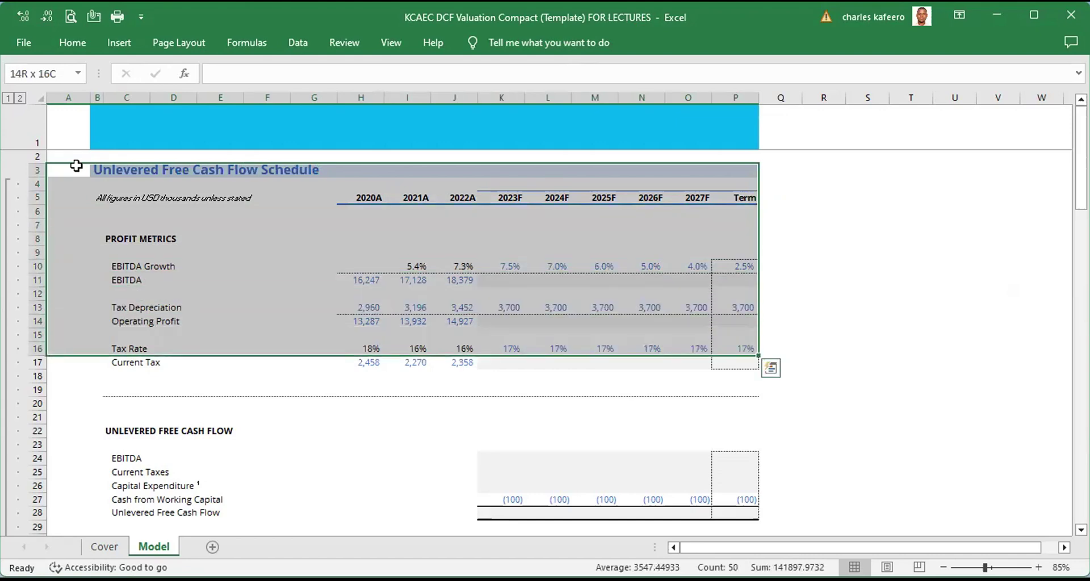
key(shift+Down)
key(shift+Down)
key(shift+Down)
key(shift+Down)
key(shift+Down)
key(shift+Down)
key(shift+Down)
key(shift+Down)
key(shift+Down)
key(shift+Down)
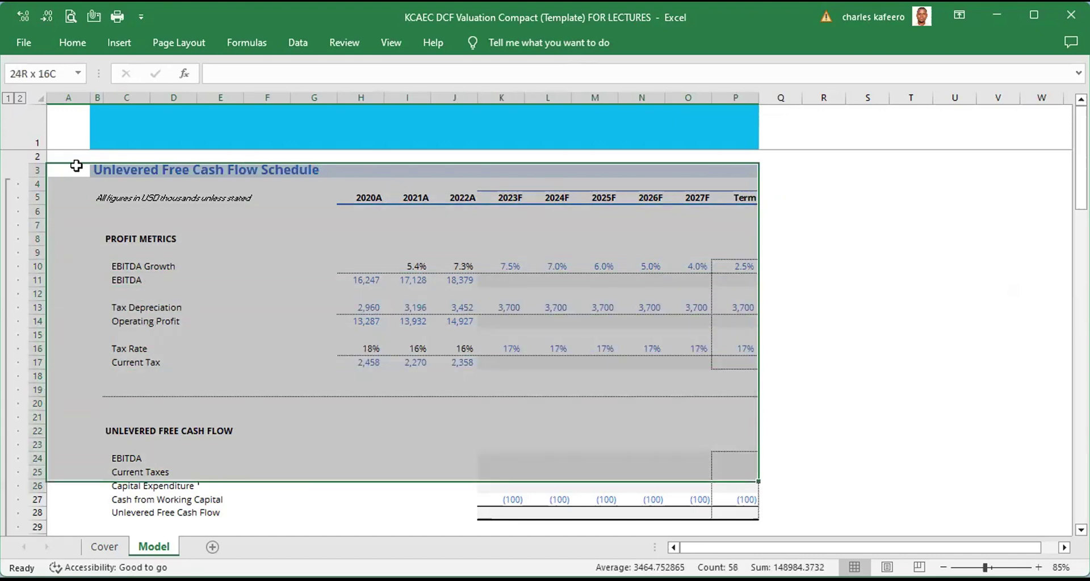
key(shift+Down)
key(shift+Down)
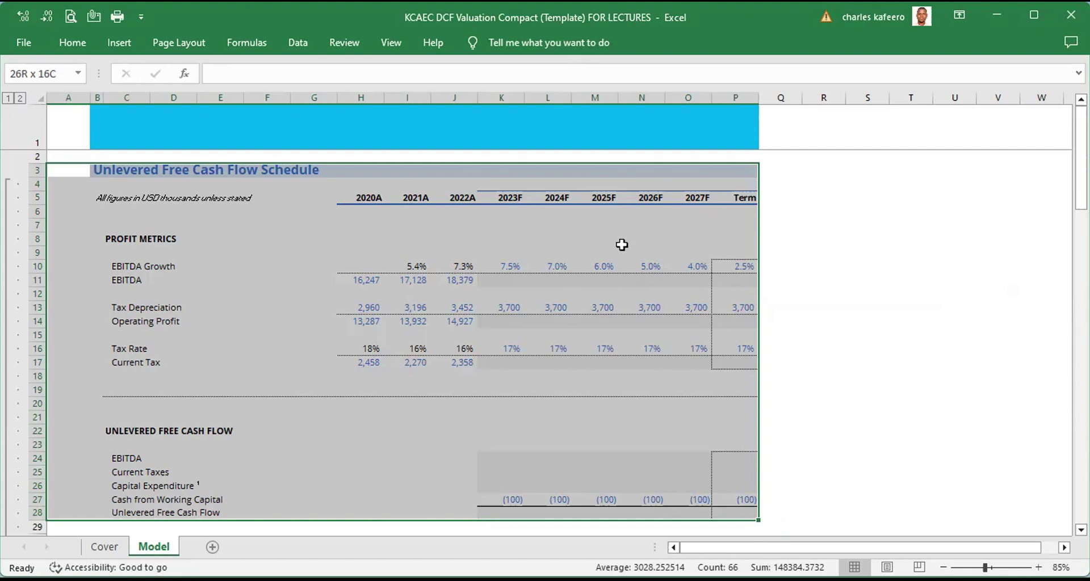
Clear the block selection and move the active cell down column A from A3 to A36, beside the Discounted Cash Flow Schedule heading.
click(839, 263)
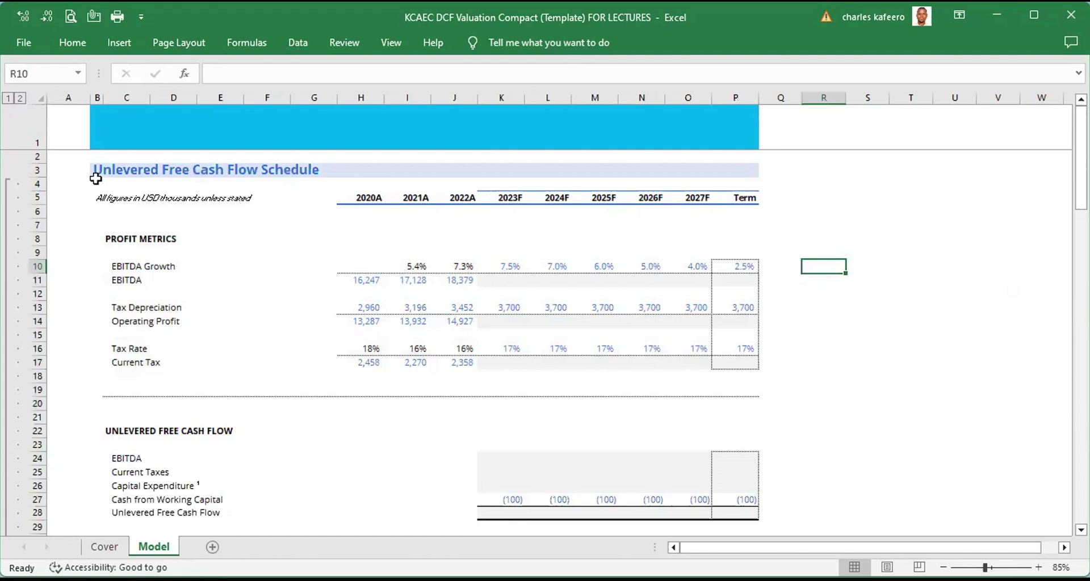
click(78, 174)
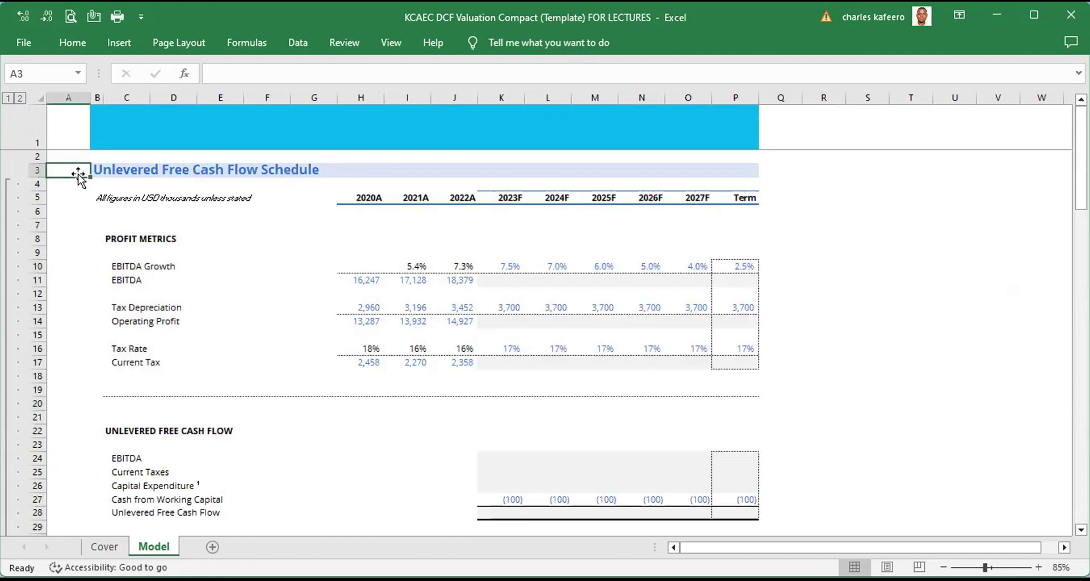
key(Down)
key(Down)
key(Down)
key(Down)
key(Down)
key(Down)
key(Down)
key(Down)
key(Down)
key(Down)
key(Down)
key(Down)
key(Down)
key(Down)
key(Down)
key(Down)
key(Down)
key(Down)
key(Down)
key(Down)
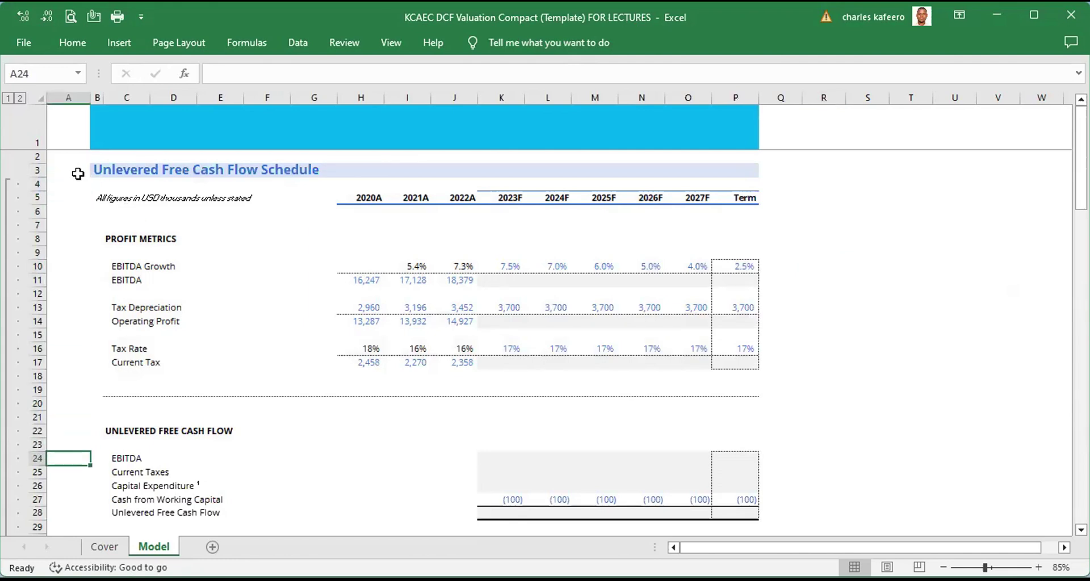
key(Down)
key(Down)
key(Down)
key(Down)
key(Down)
key(Down)
key(Down)
key(Down)
key(Down)
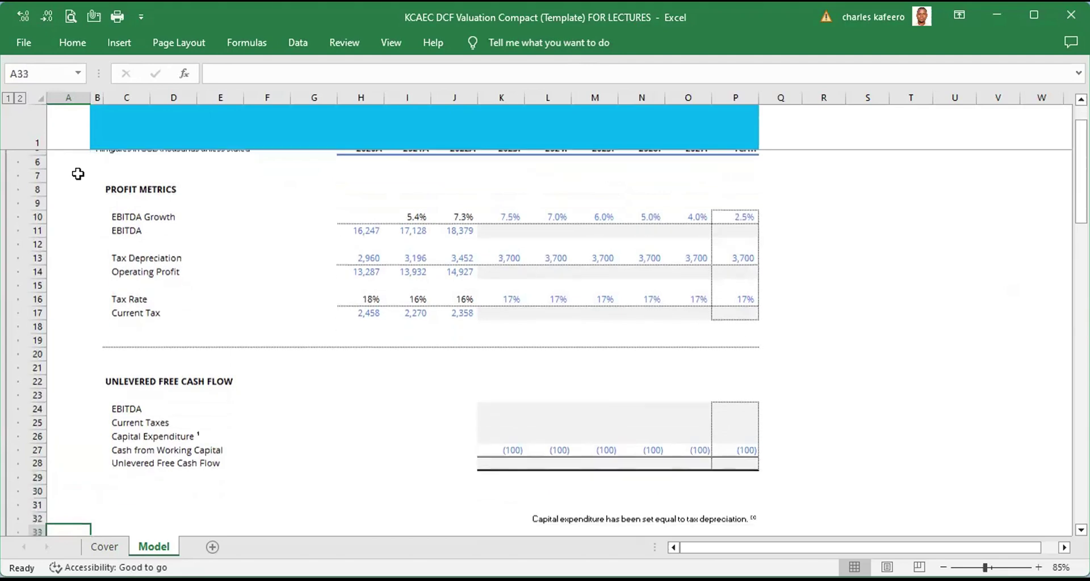
key(Down)
key(Down)
key(Down)
key(Down)
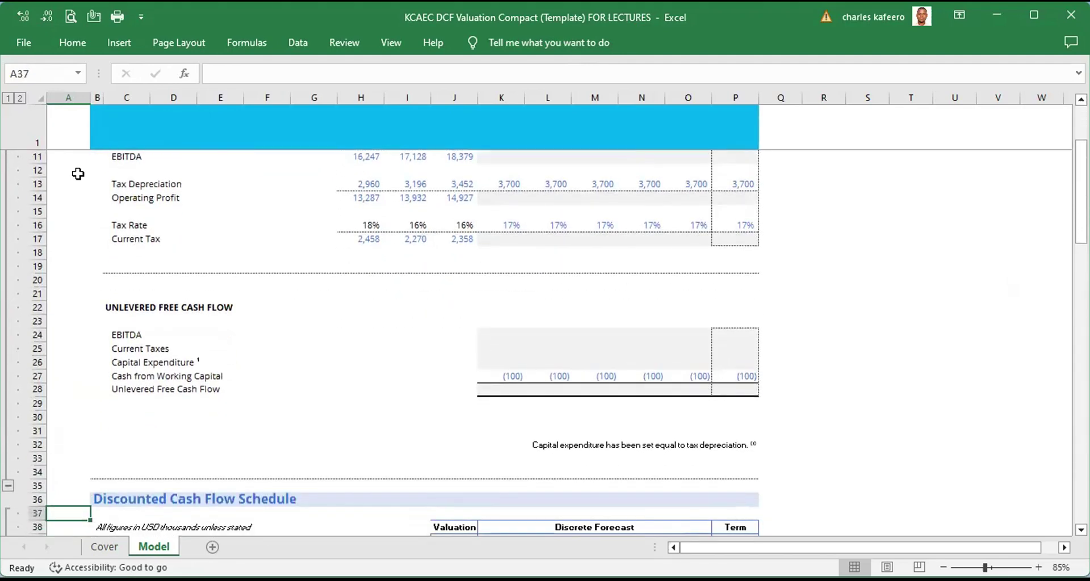
key(Up)
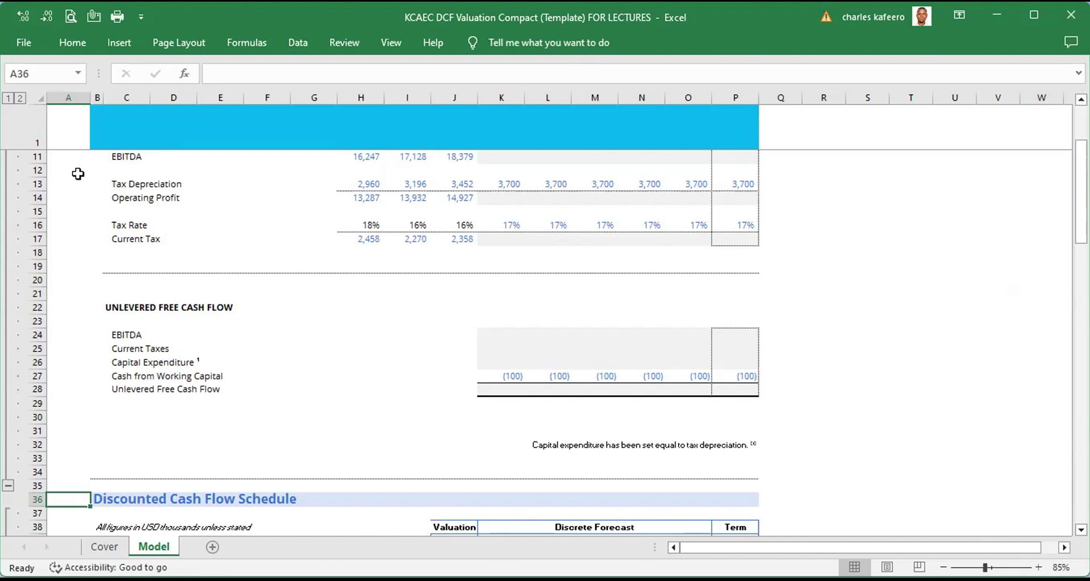
Select the Discounted Cash Flow Schedule block A36:P65, trimming the rows selected past the Equity Value and Premium (Discount) tables.
key(shift+Right)
key(shift+Right)
key(shift+Right)
key(shift+Right)
key(shift+Right)
key(shift+Right)
key(shift+Right)
key(shift+Right)
key(shift+Right)
key(shift+Right)
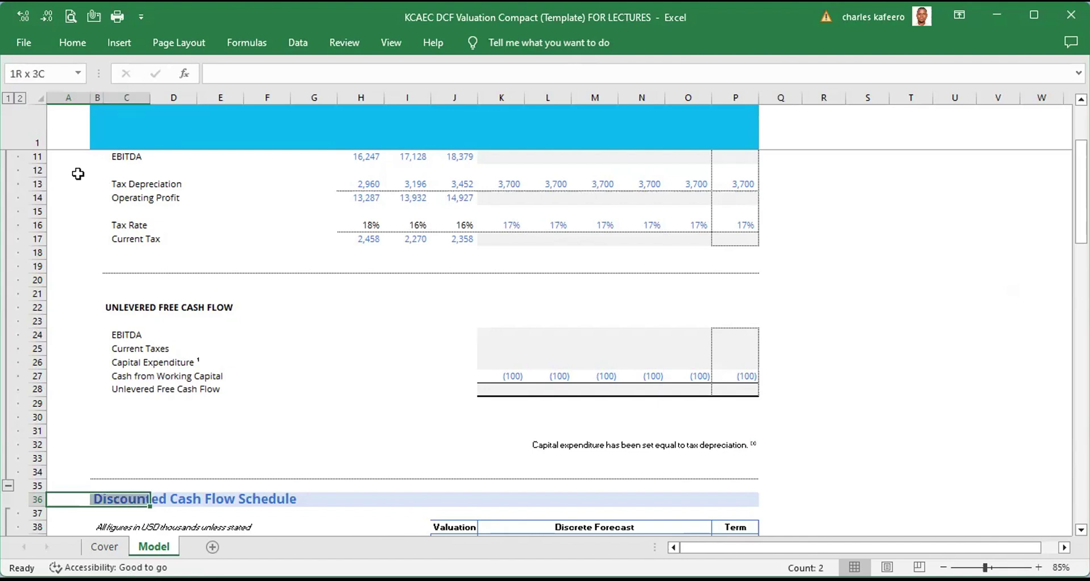
key(shift+Right)
key(shift+Right)
key(shift+Right)
key(shift+Right)
key(shift+Right)
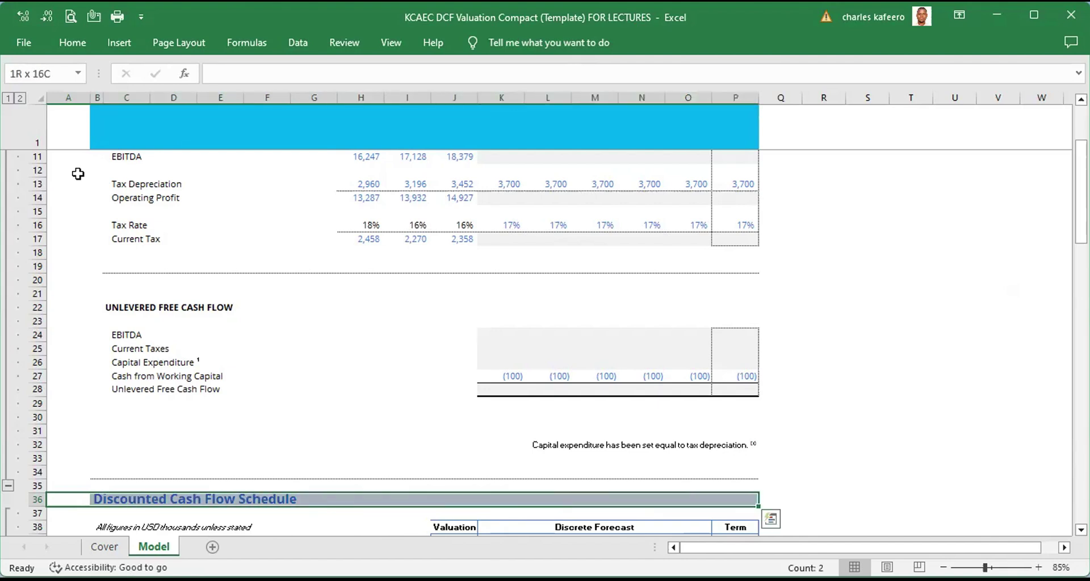
key(shift+Down)
key(shift+Down)
key(shift+Down)
key(shift+Down)
key(shift+Down)
key(shift+Down)
key(shift+Down)
key(shift+Down)
key(shift+Down)
key(shift+Down)
key(shift+Down)
key(shift+Down)
key(shift+Down)
key(shift+Down)
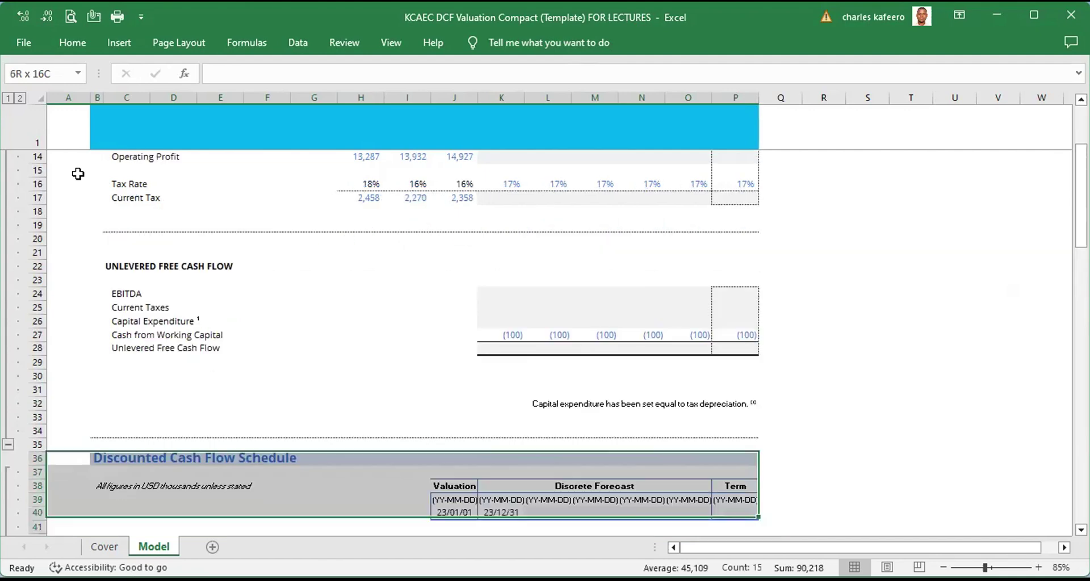
key(shift+Down)
key(shift+Down)
key(shift+Down)
key(shift+Down)
key(shift+Down)
key(shift+Down)
key(shift+Down)
key(shift+Down)
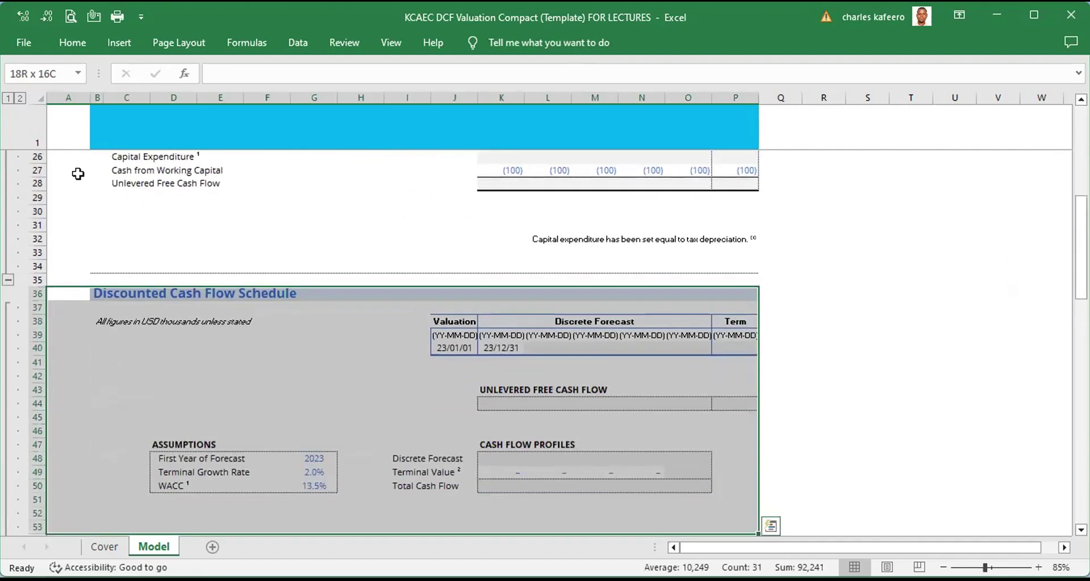
key(shift+Down)
key(shift+Down)
key(shift+Down)
key(shift+Down)
key(shift+Down)
key(shift+Down)
key(shift+Down)
key(shift+Down)
key(shift+Down)
key(shift+Down)
key(shift+Down)
key(shift+Down)
key(shift+Down)
key(shift+Down)
key(shift+Down)
key(shift+Down)
key(shift+Down)
key(shift+Down)
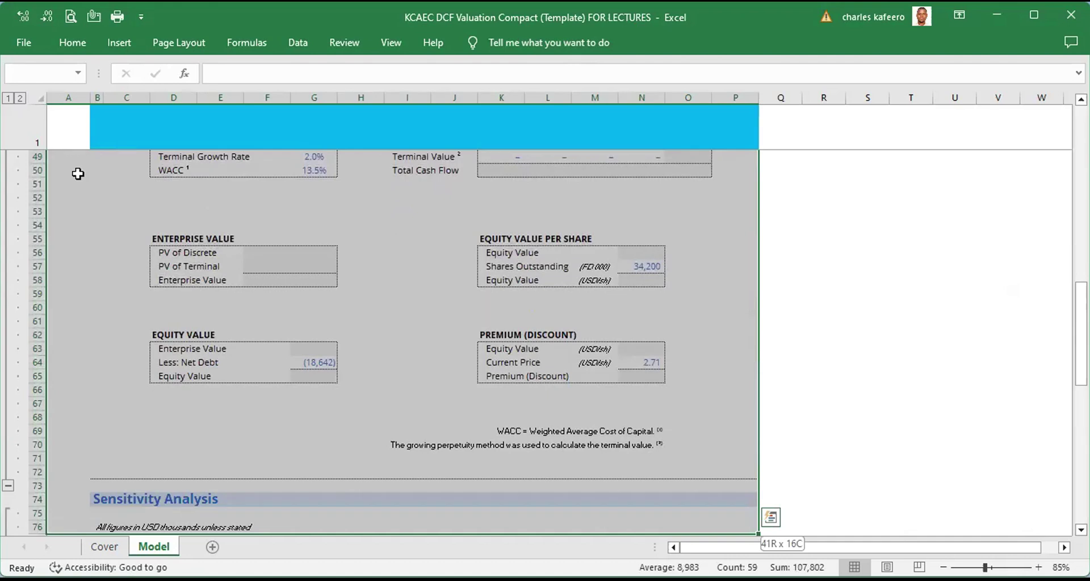
key(shift+Up)
key(shift+Up)
key(shift+Up)
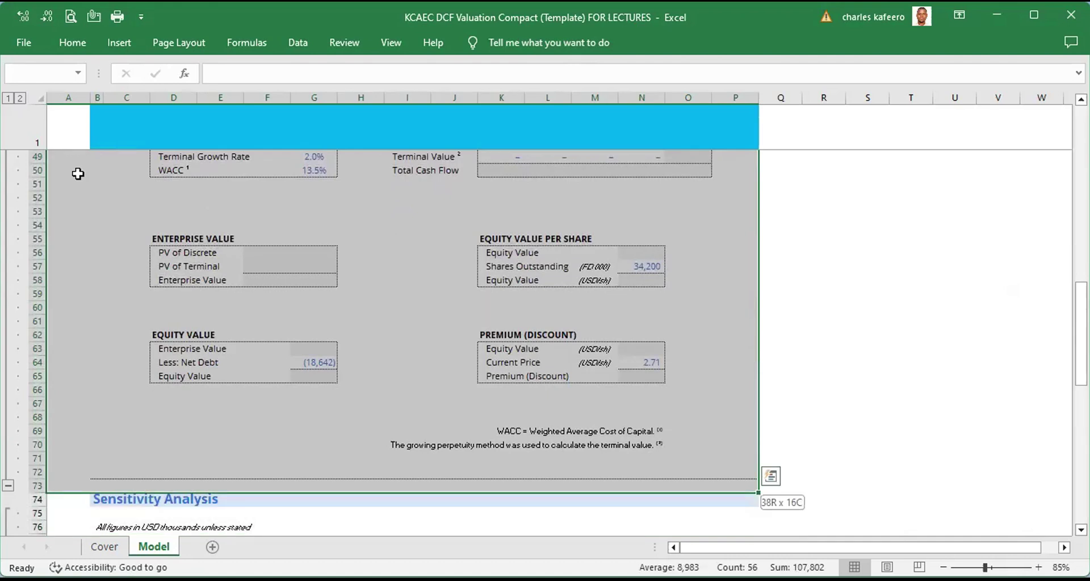
key(shift+Up)
key(shift+Up)
key(shift+Up)
key(shift+Up)
key(shift+Up)
key(shift+Up)
key(shift+Up)
key(shift+Up)
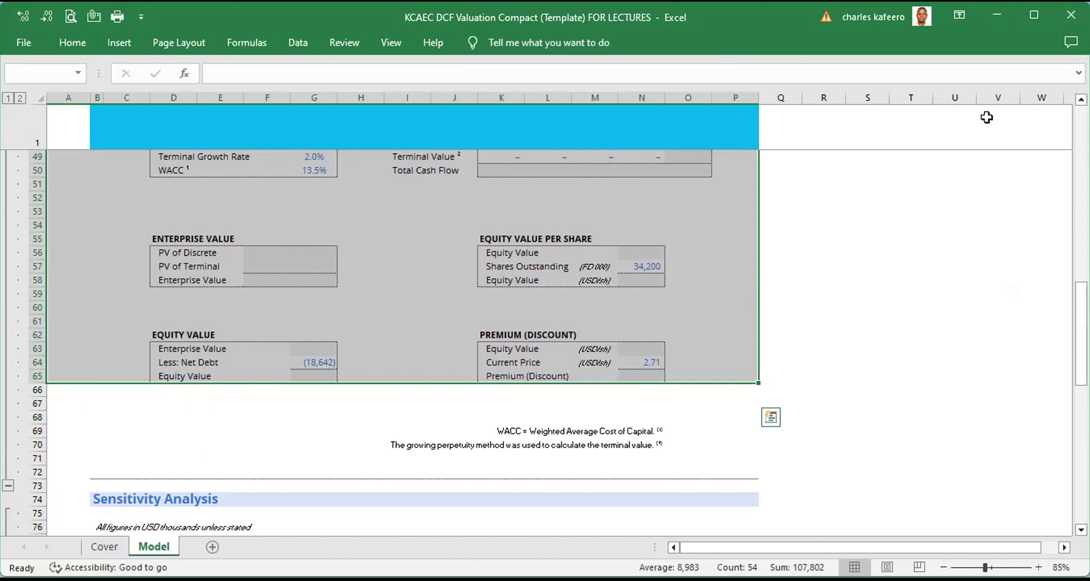
Review the selected Discounted Cash Flow Schedule, select A74 beside the Sensitivity Analysis heading and examine that section's tables.
scroll(397, 318, up, 3)
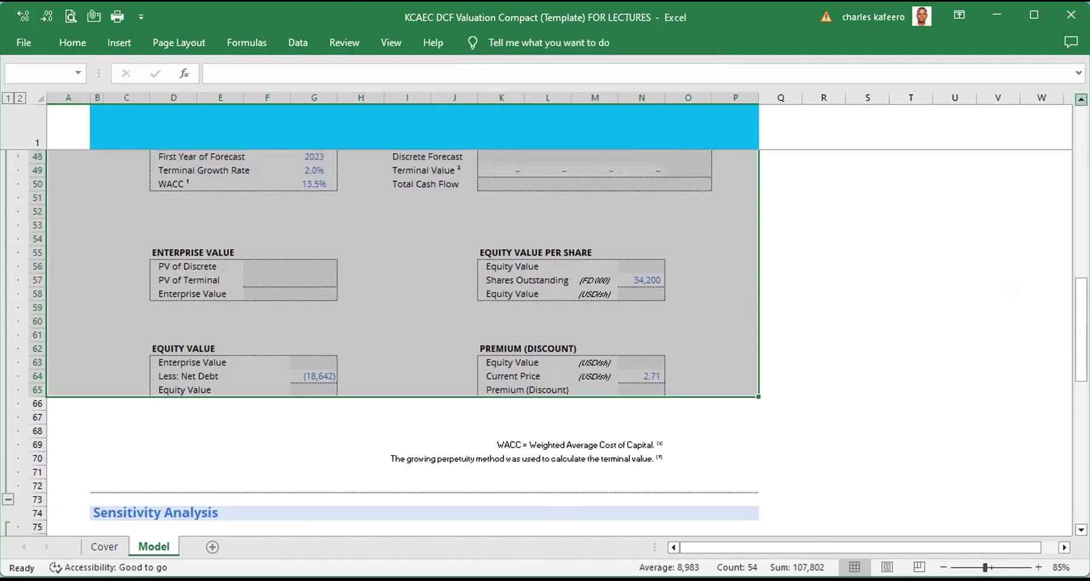
scroll(397, 318, up, 3)
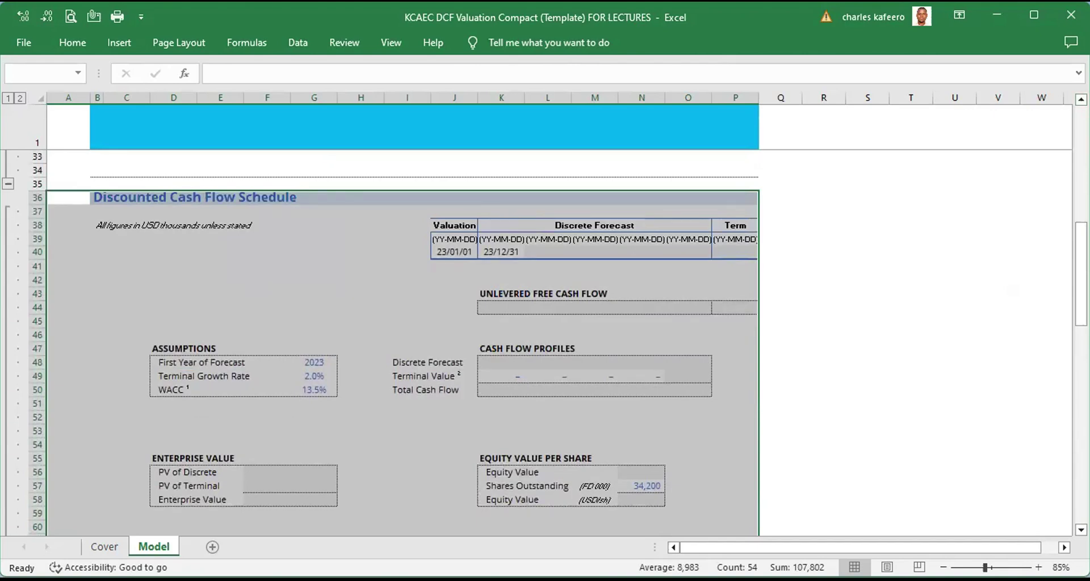
scroll(536, 314, down, 1)
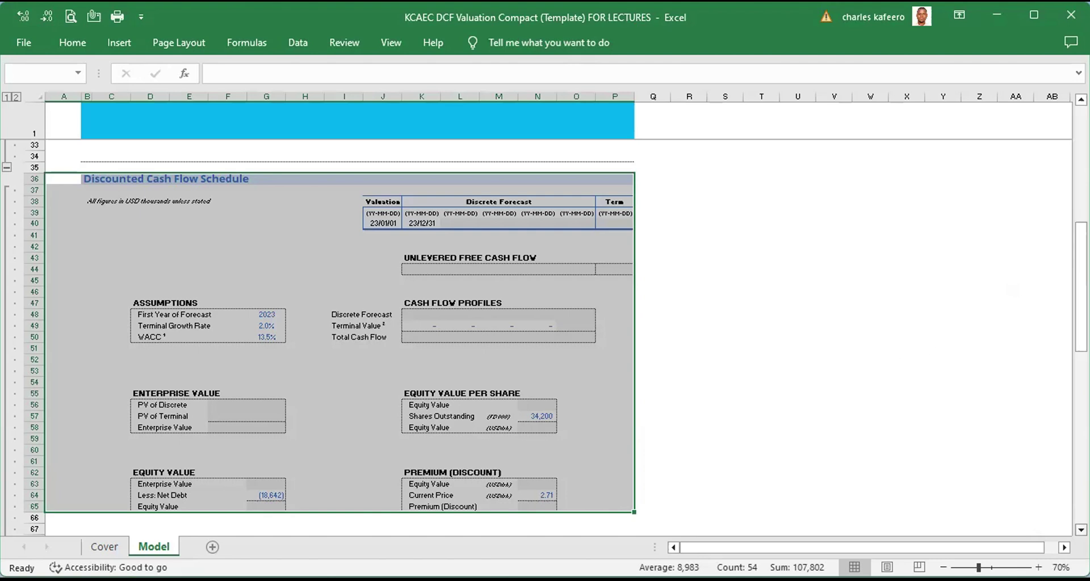
scroll(330, 331, down, 4)
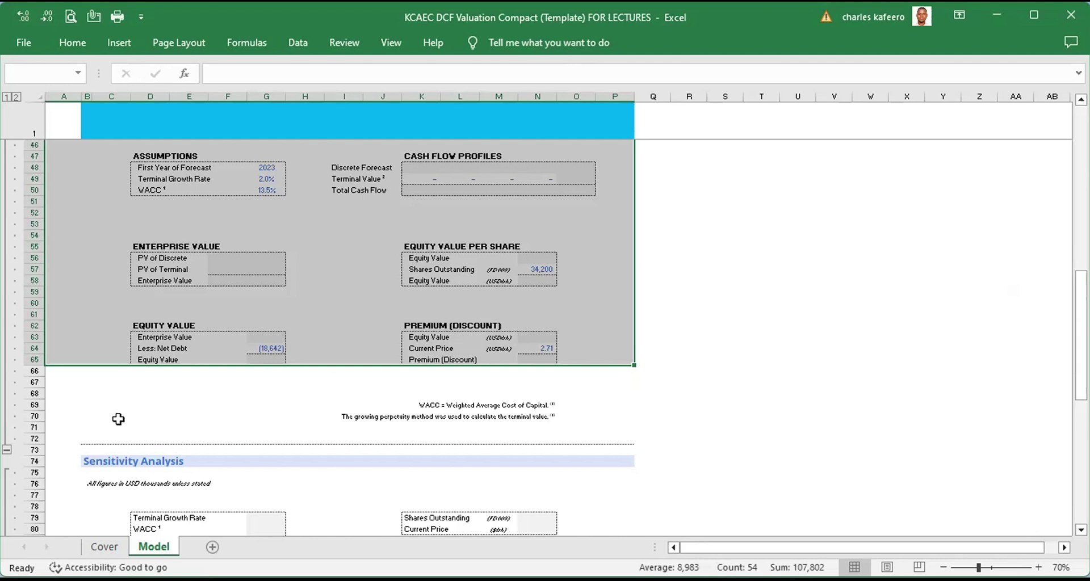
click(79, 456)
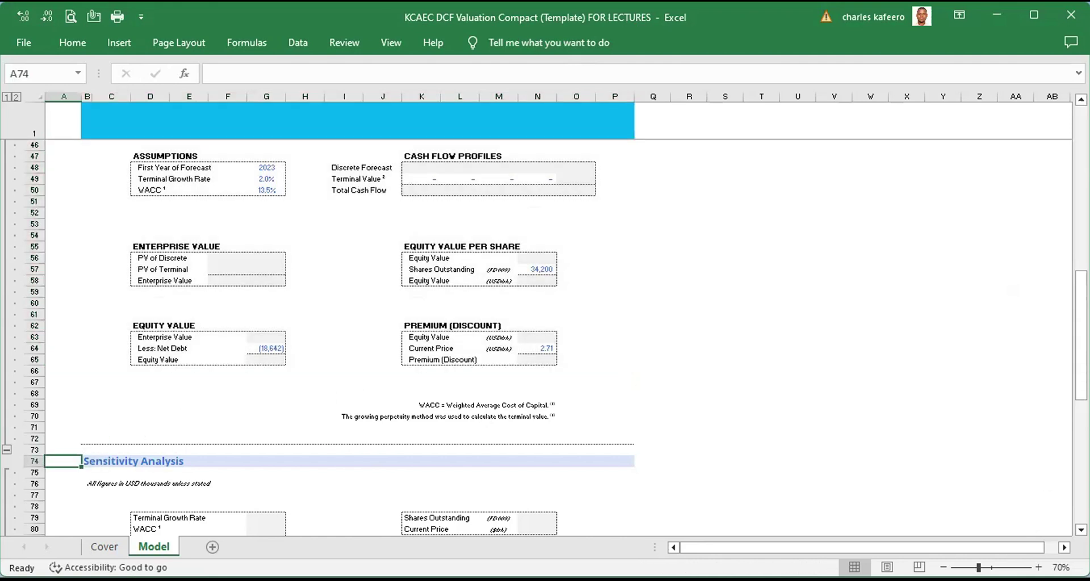
scroll(545, 337, down, 9)
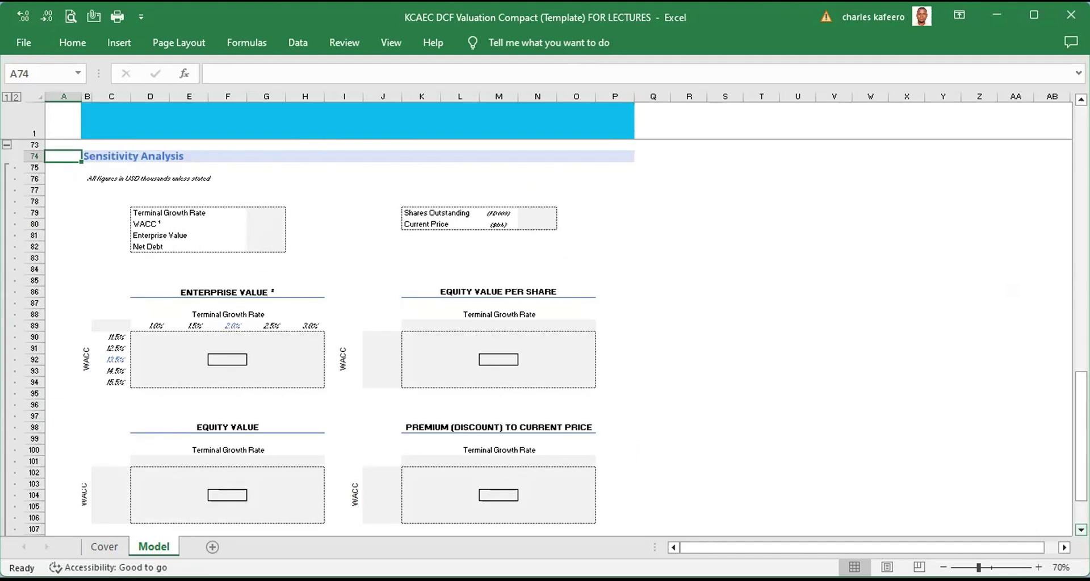
Select the Sensitivity Analysis heading row from A74 across to column P.
key(shift+Right)
key(shift+Right)
key(shift+Right)
key(shift+Right)
key(shift+Right)
key(shift+Right)
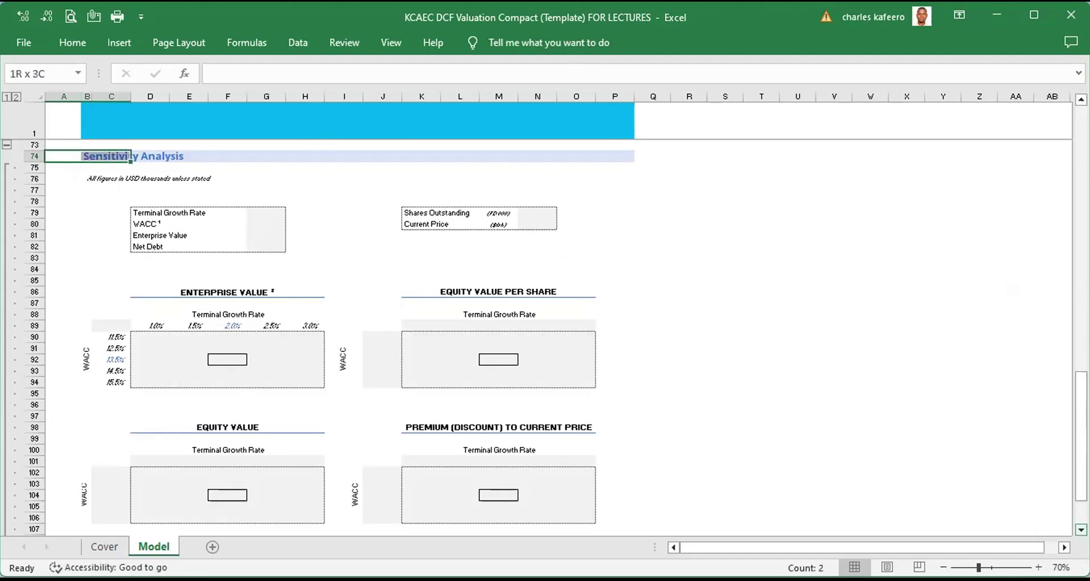
key(shift+Right)
key(shift+Right)
key(shift+Right)
key(shift+Right)
key(shift+Right)
key(shift+Right)
key(shift+Right)
key(shift+Right)
key(shift+Right)
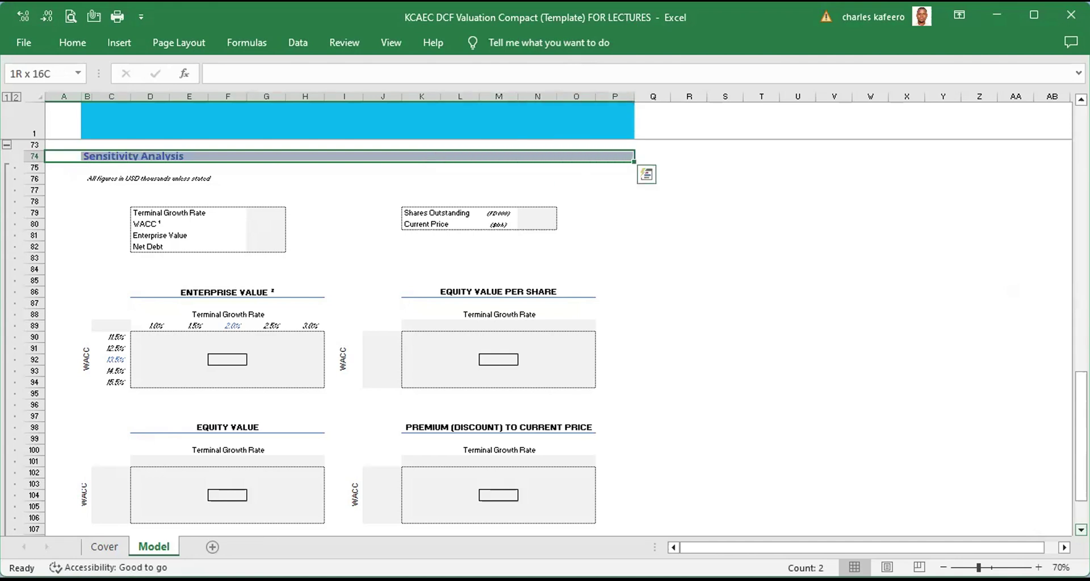
Extend the selection down to row 107 so it covers the Sensitivity Analysis block A74:P107, trimming the rows selected past the tables.
key(shift+Down)
key(shift+Down)
key(shift+Down)
key(shift+Down)
key(shift+Down)
key(shift+Down)
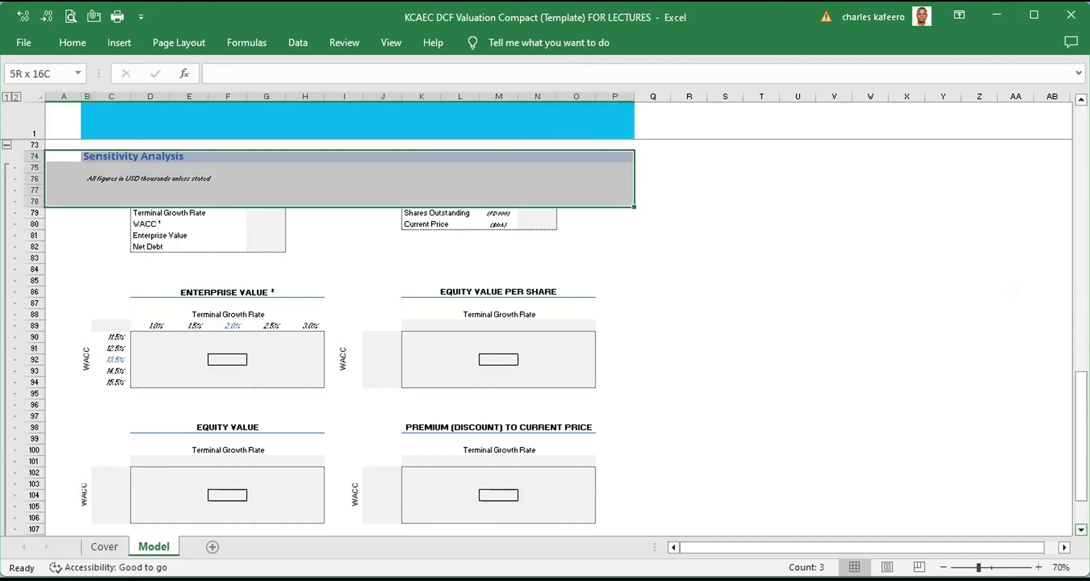
drag(624, 224, 634, 479)
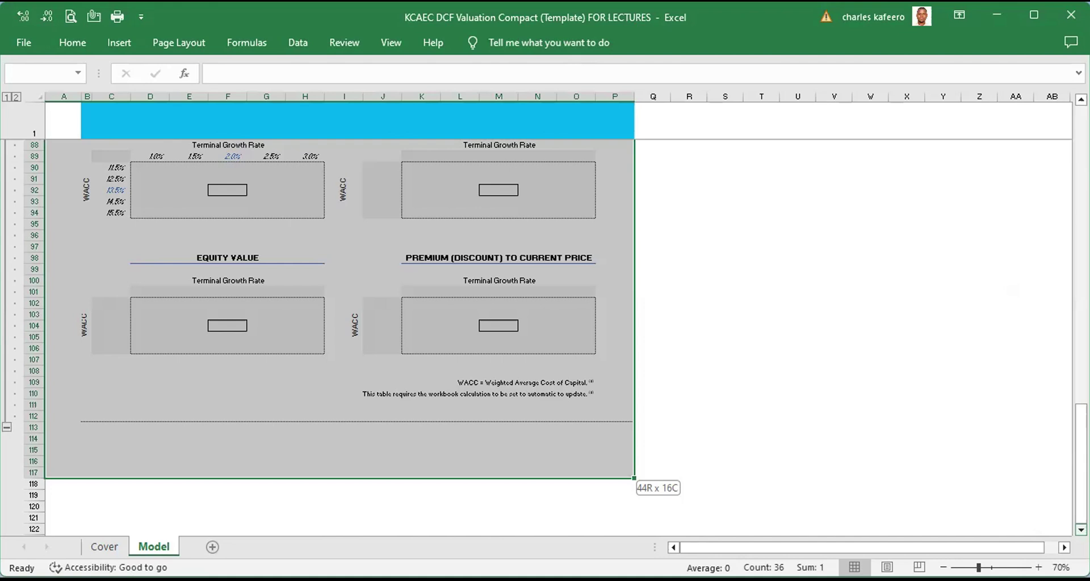
drag(634, 478, 634, 421)
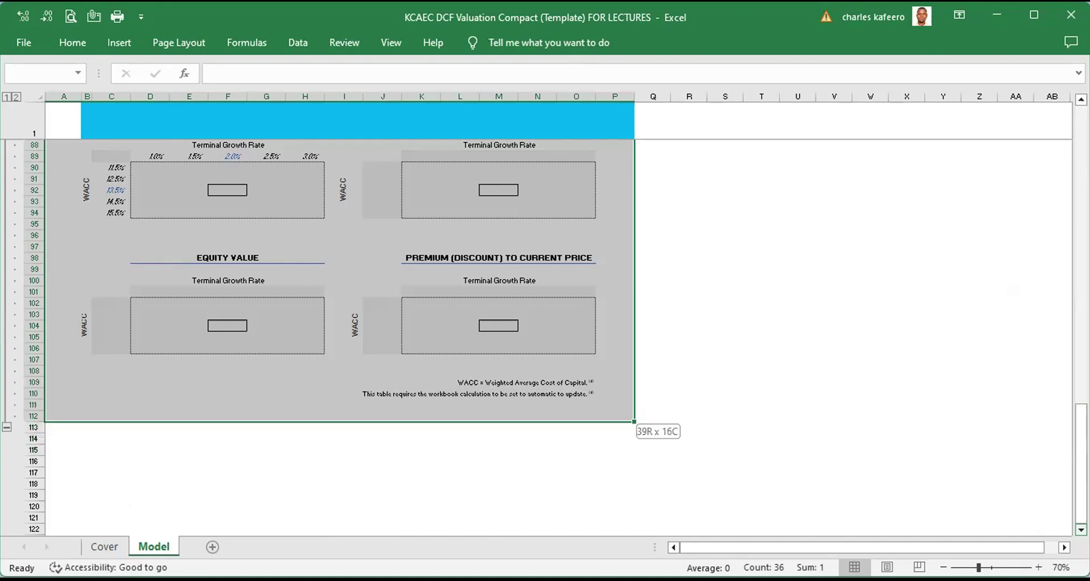
drag(634, 422, 634, 353)
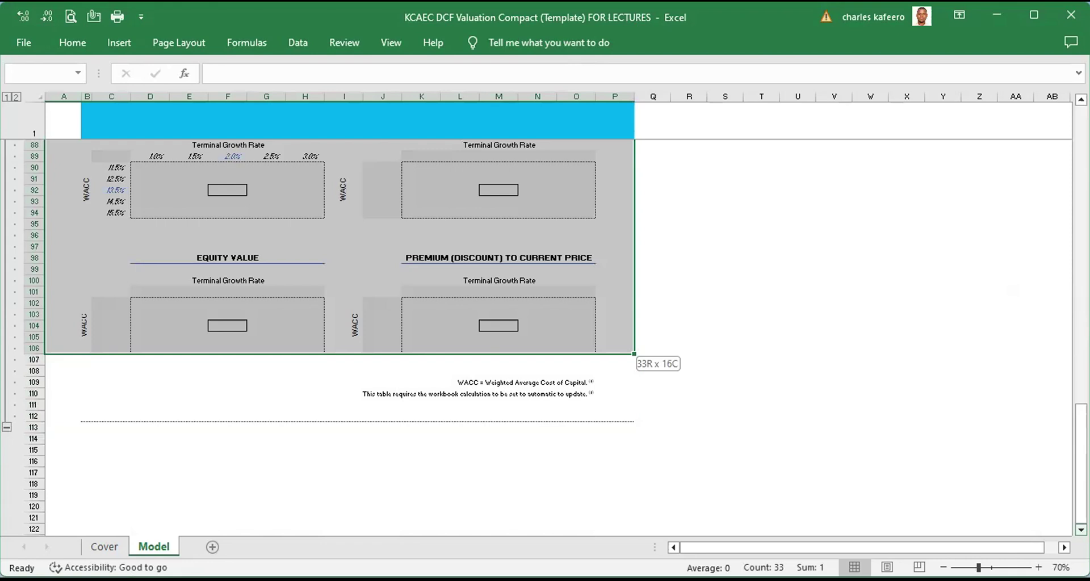
drag(634, 353, 634, 365)
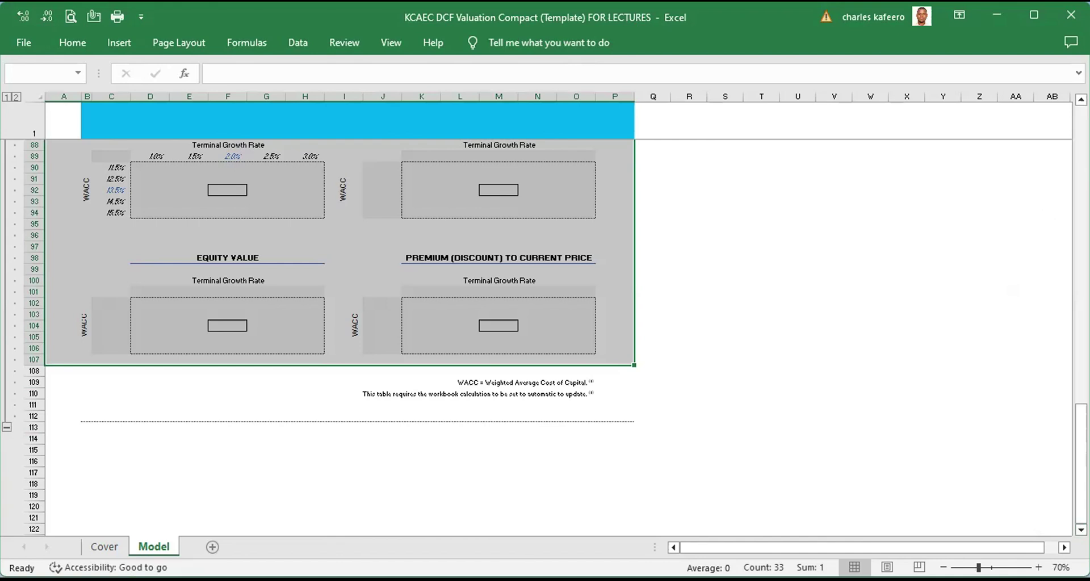
Examine the selected Sensitivity Analysis inputs, four tables and footnotes at 100% zoom.
scroll(340, 312, up, 3)
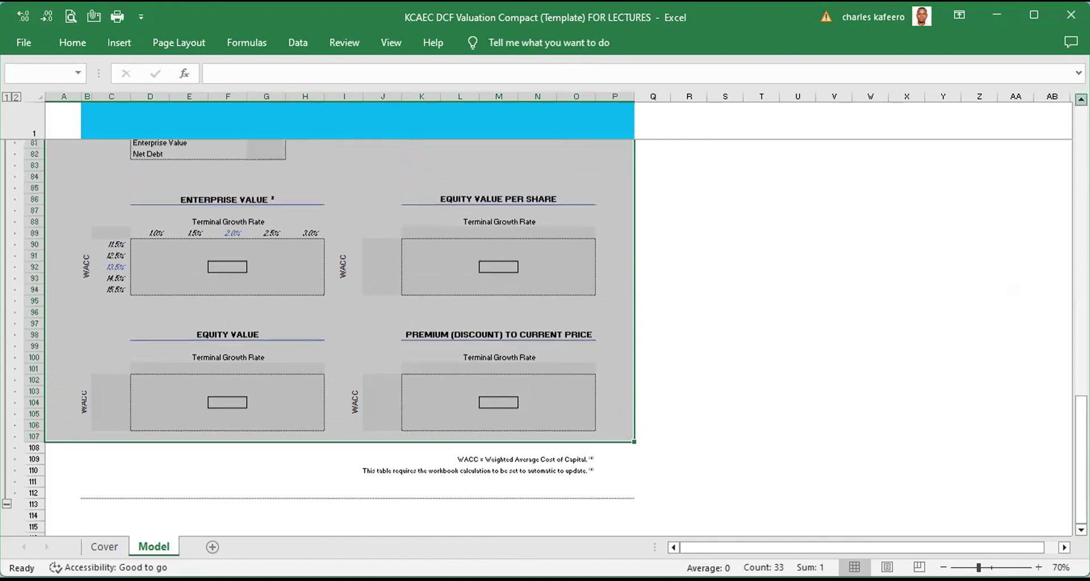
scroll(340, 313, up, 3)
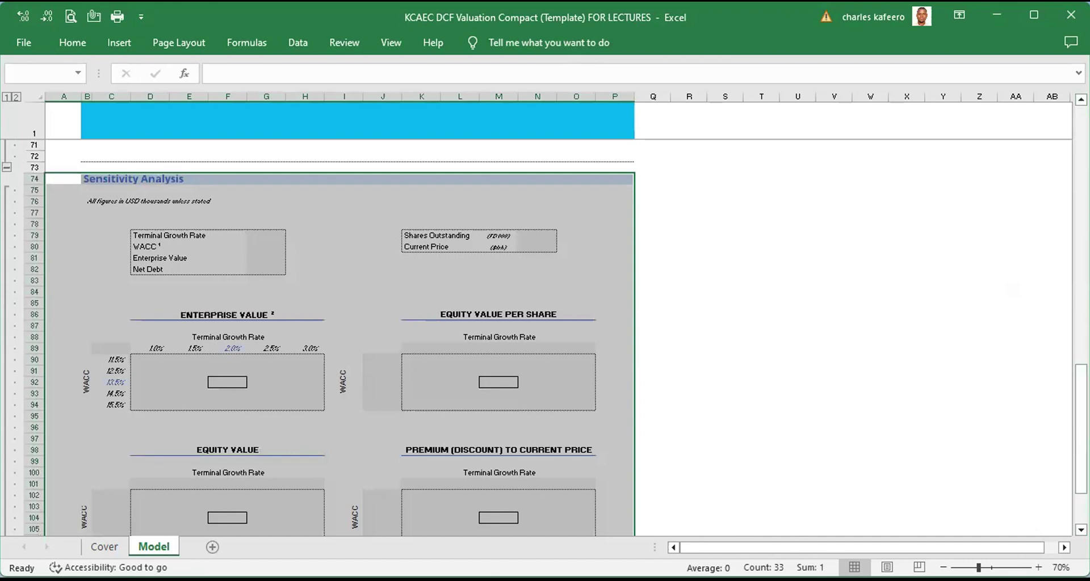
scroll(987, 412, down, 1)
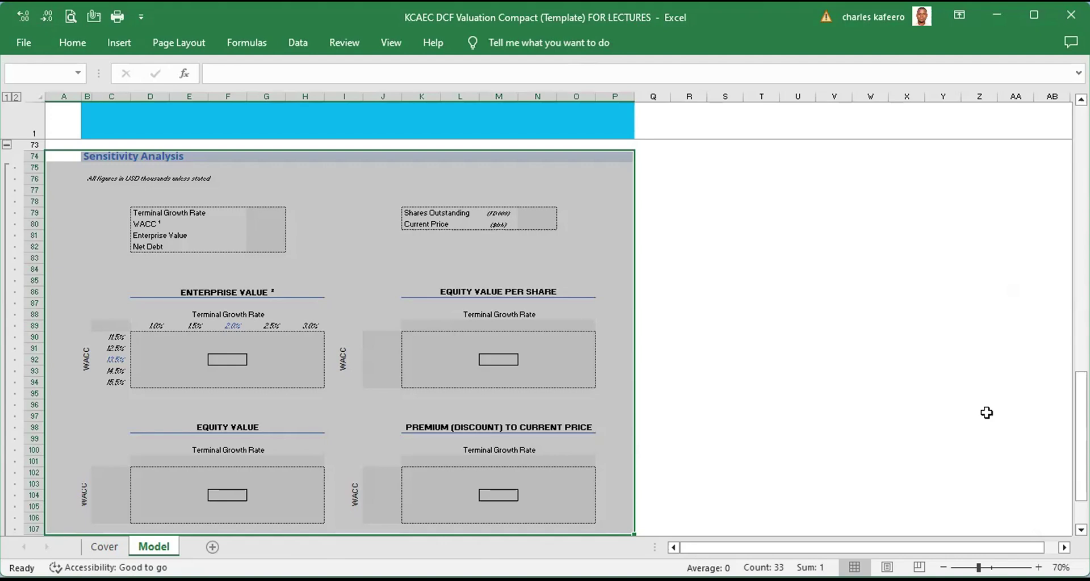
ctrl+scroll(987, 412, up, 1)
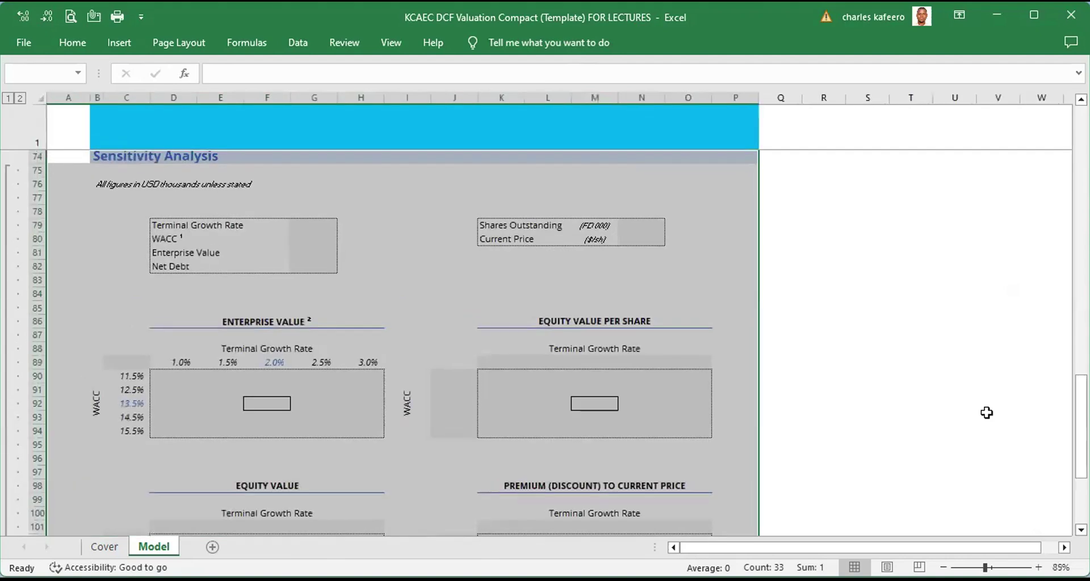
ctrl+scroll(987, 412, up, 1)
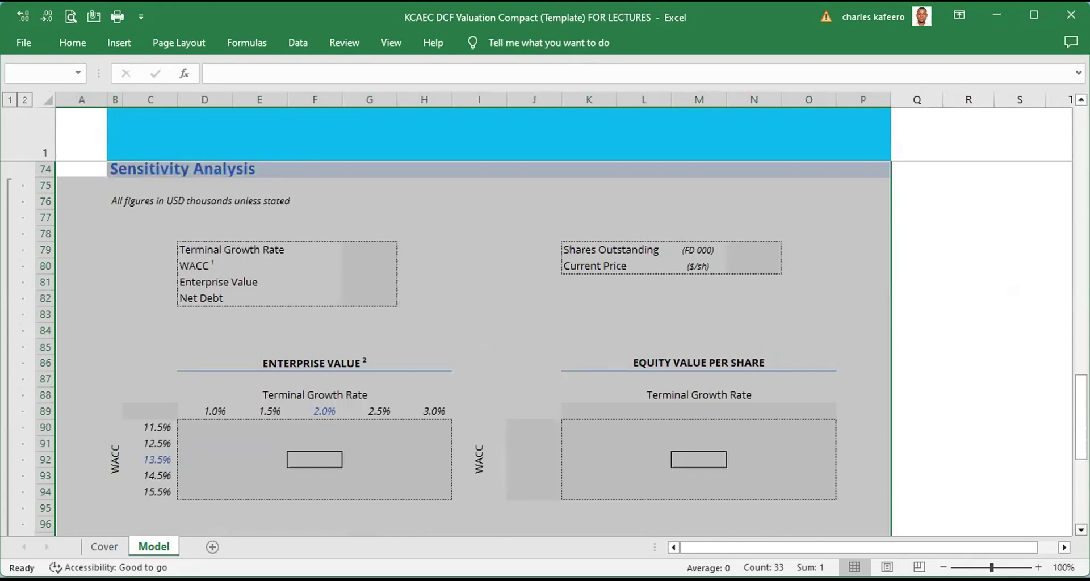
scroll(547, 348, down, 4)
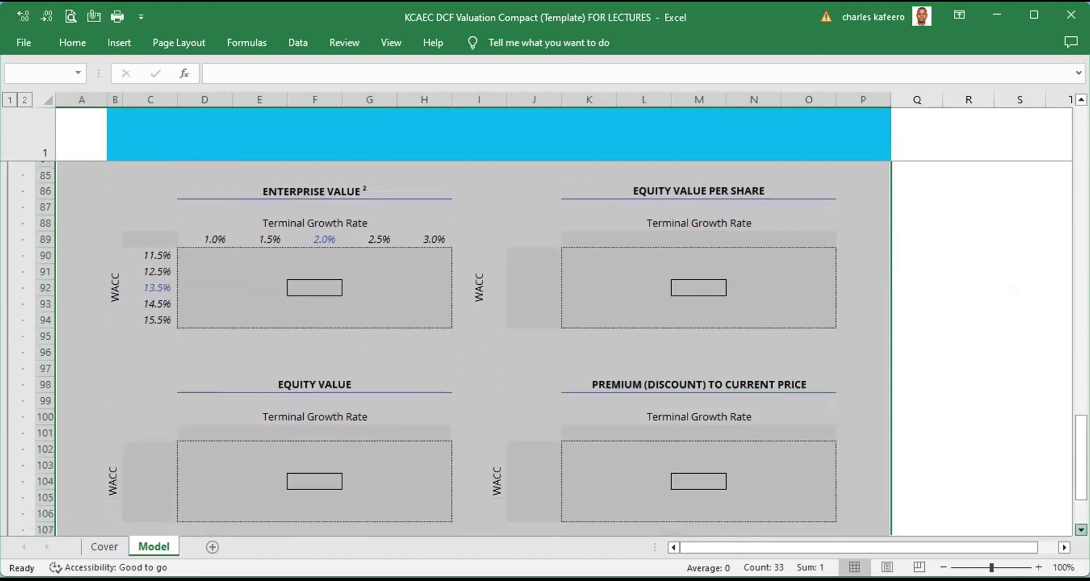
scroll(547, 348, down, 1)
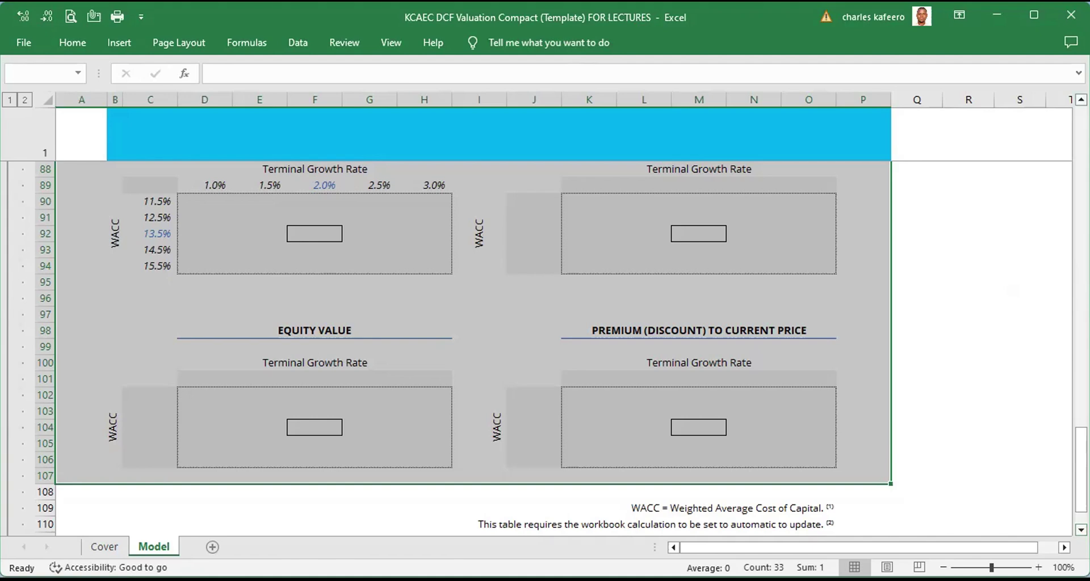
scroll(271, 298, up, 4)
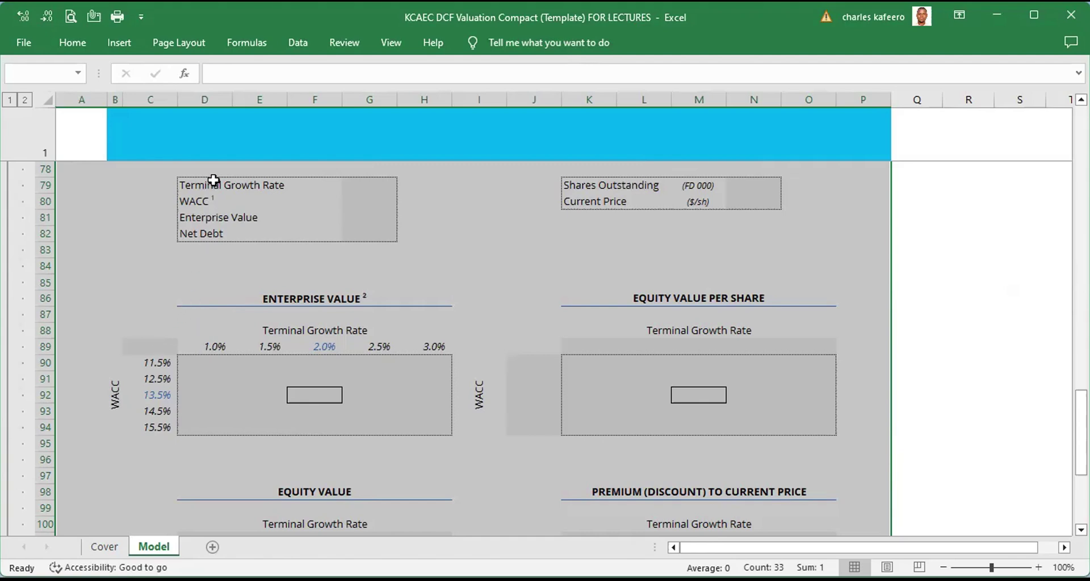
Select the Enterprise Value sensitivity table from C86 across to column H and down to row 95.
click(190, 296)
click(155, 296)
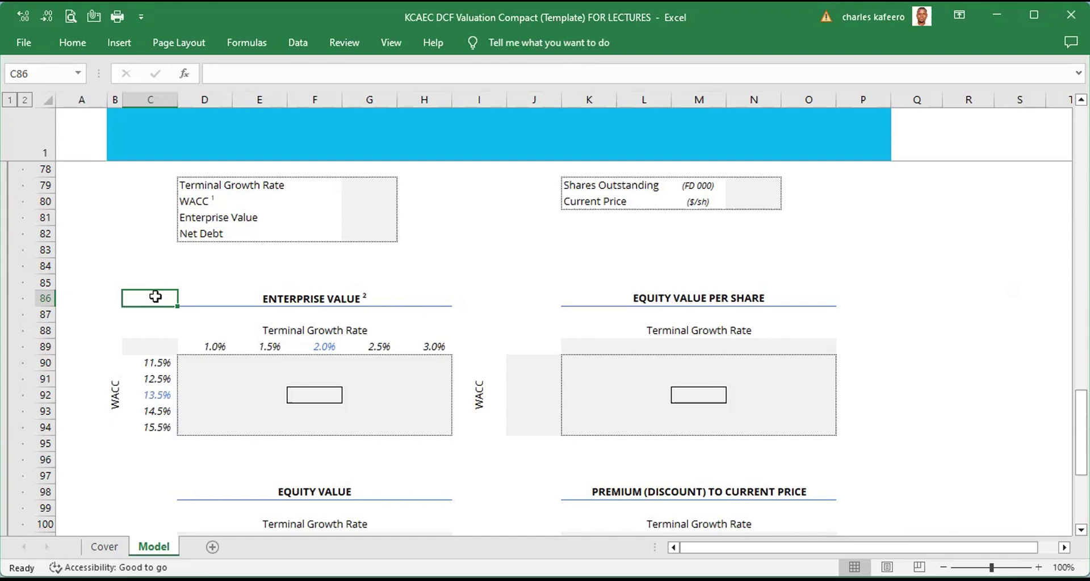
key(shift+Right)
key(shift+Right)
key(shift+Right)
key(shift+Right)
key(shift+Right)
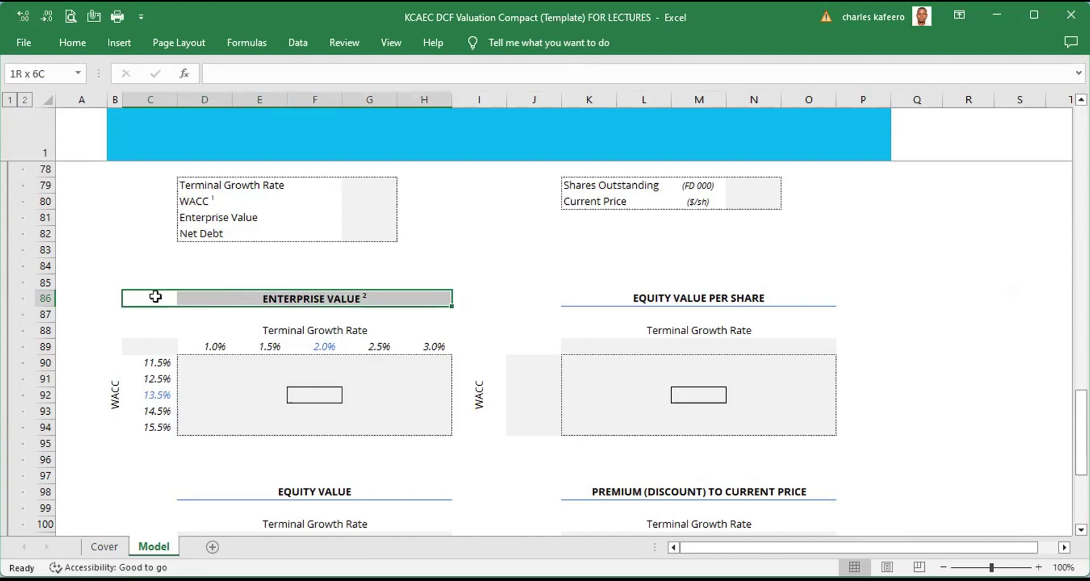
key(shift+Down)
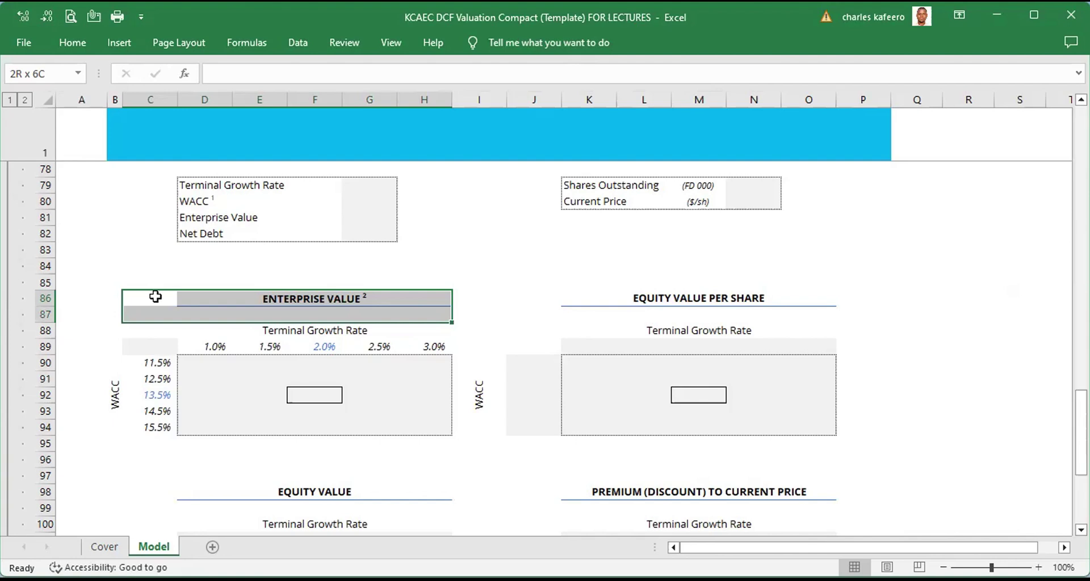
key(shift+Down)
key(shift+Down)
key(shift+Down)
key(shift+Down)
key(shift+Down)
key(shift+Down)
key(shift+Down)
key(shift+Down)
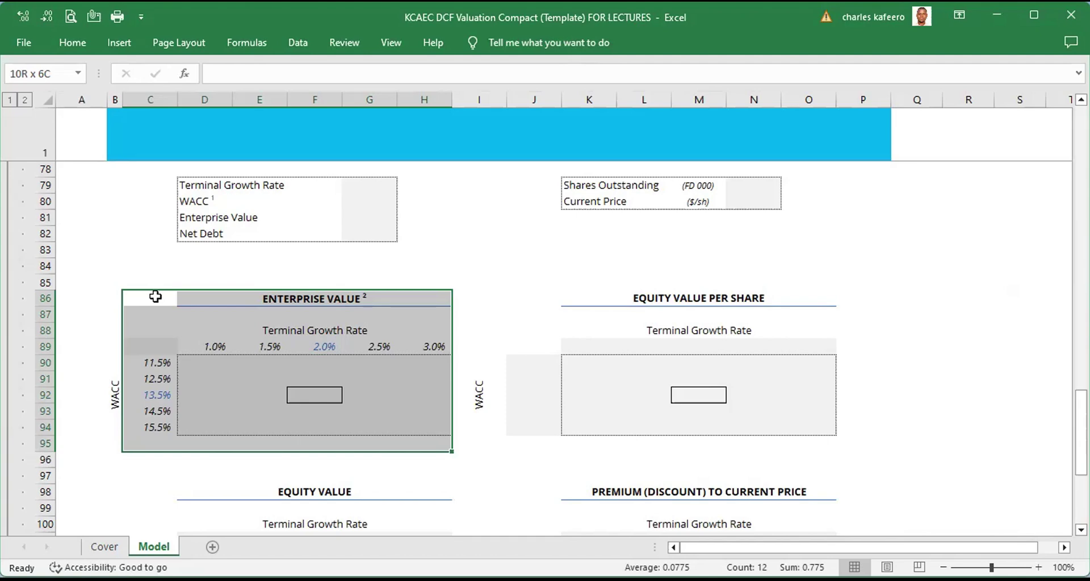
Extend the selection down through the Equity Value table to row 108, covering C86:H108.
key(shift+Down)
key(shift+Down)
key(shift+Down)
key(shift+Down)
key(shift+Down)
key(shift+Down)
key(shift+Down)
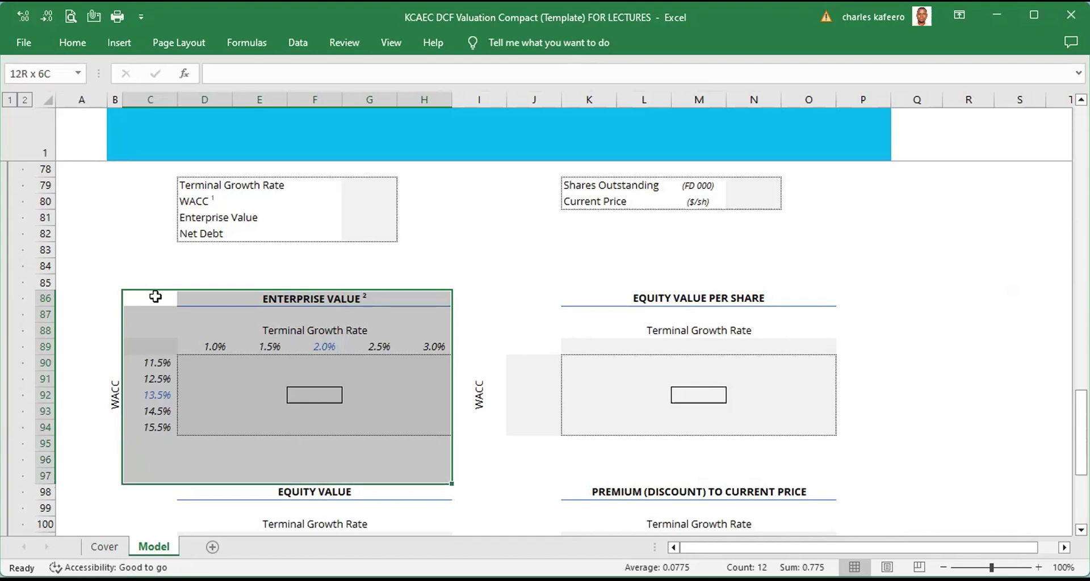
key(shift+Down)
key(shift+Down)
key(shift+Down)
key(shift+Down)
key(shift+Down)
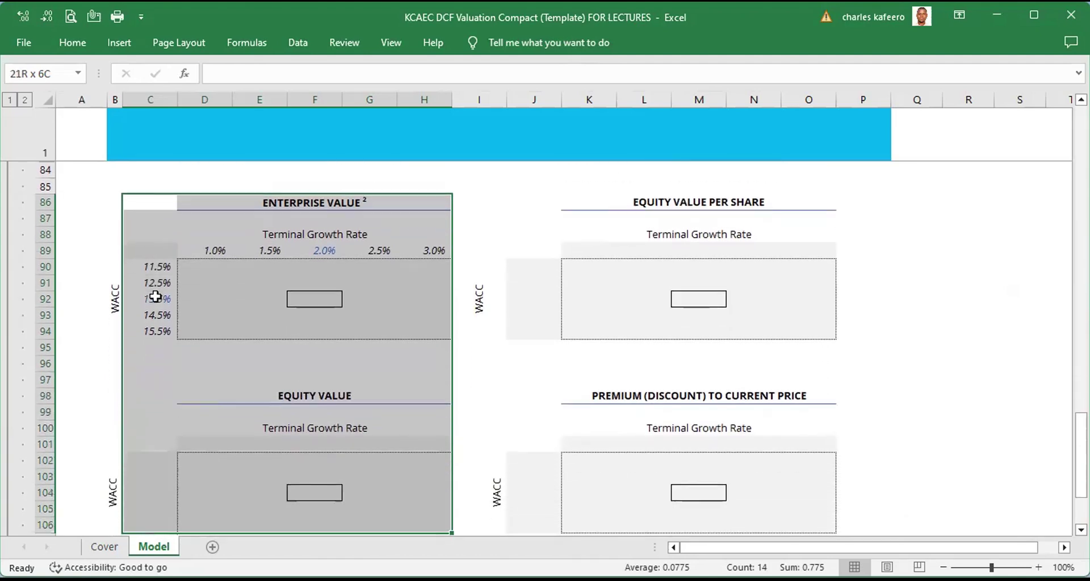
key(shift+Down)
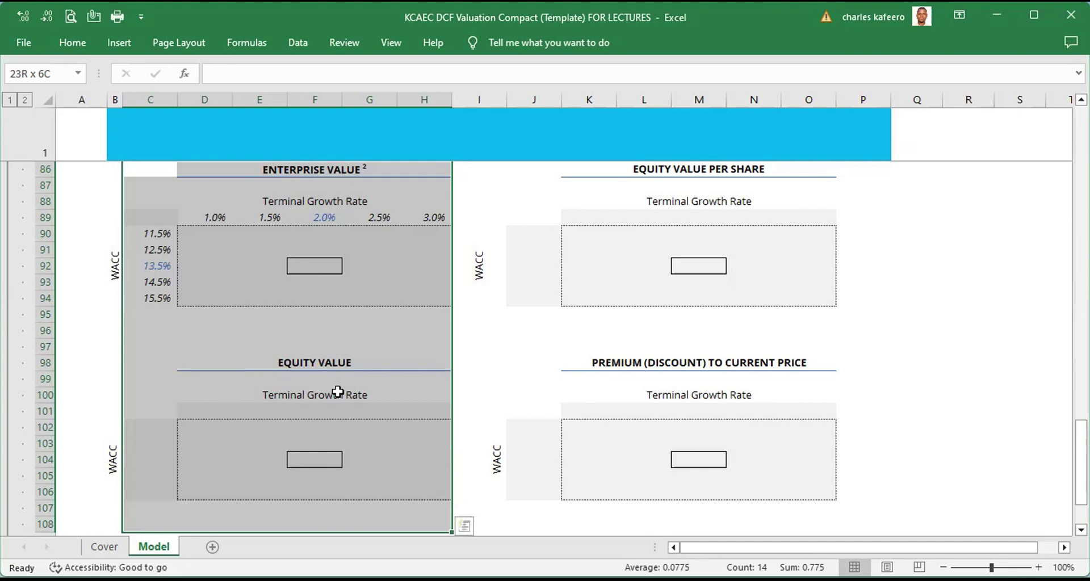
Clear the block selection and select the Equity Value table's Terminal Growth Rate row, D100:H100.
click(487, 378)
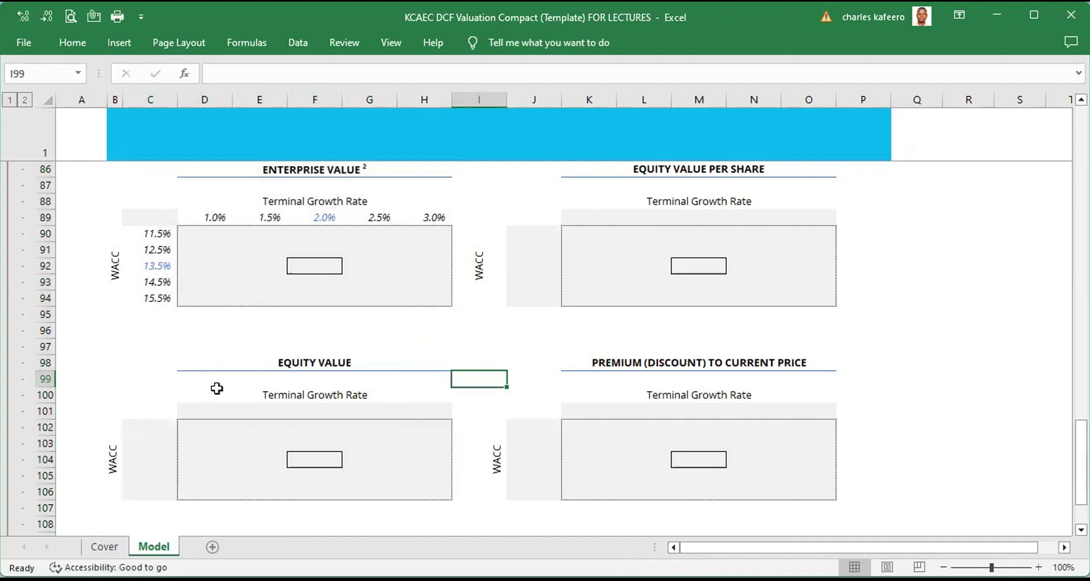
click(193, 390)
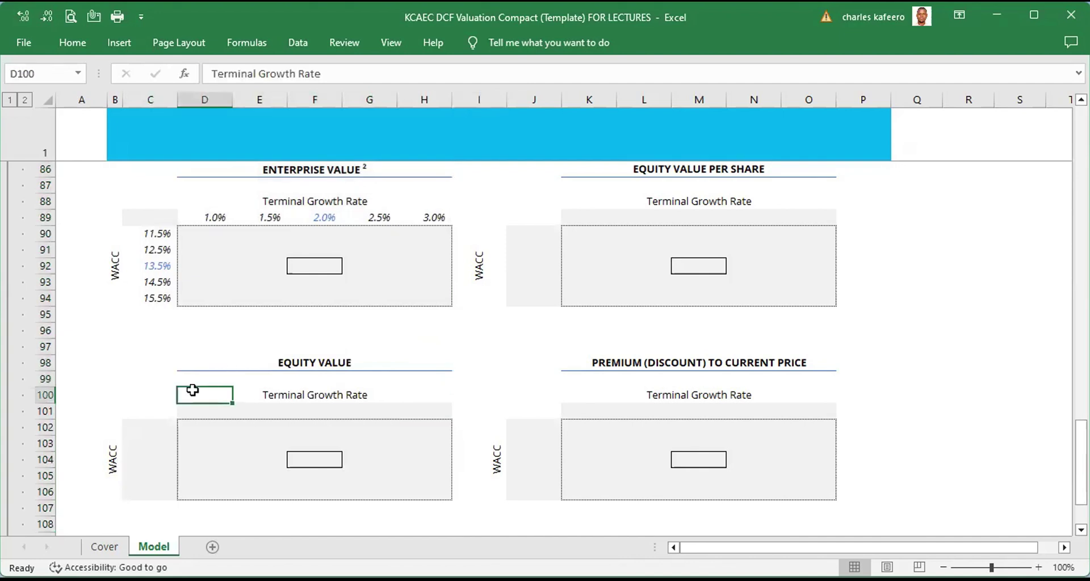
key(shift+Right)
key(shift+Right)
key(shift+Right)
key(shift+Right)
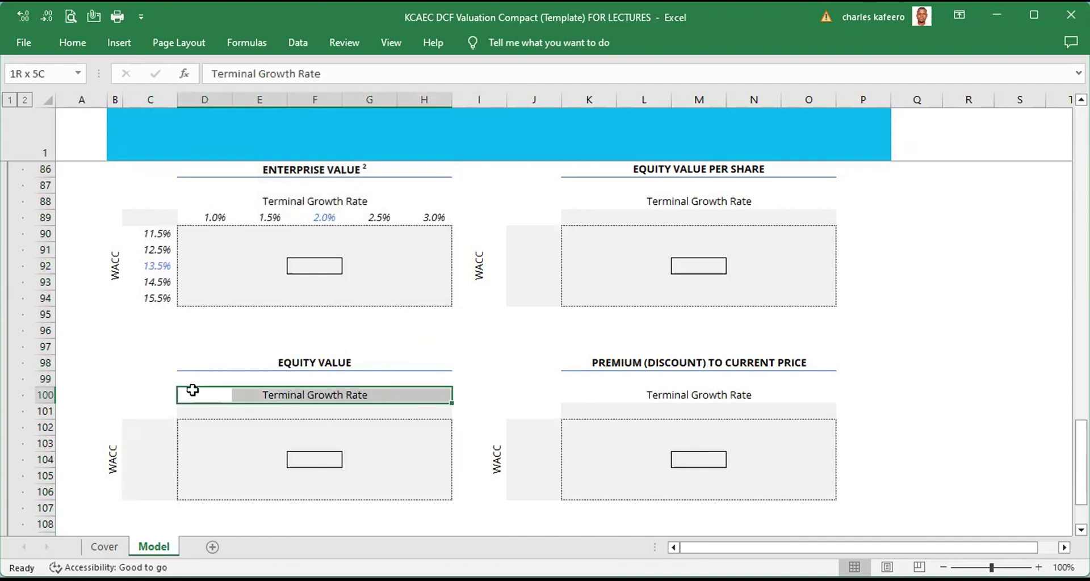
Select the Equity Value table's WACC column from C101 down to C106.
click(155, 414)
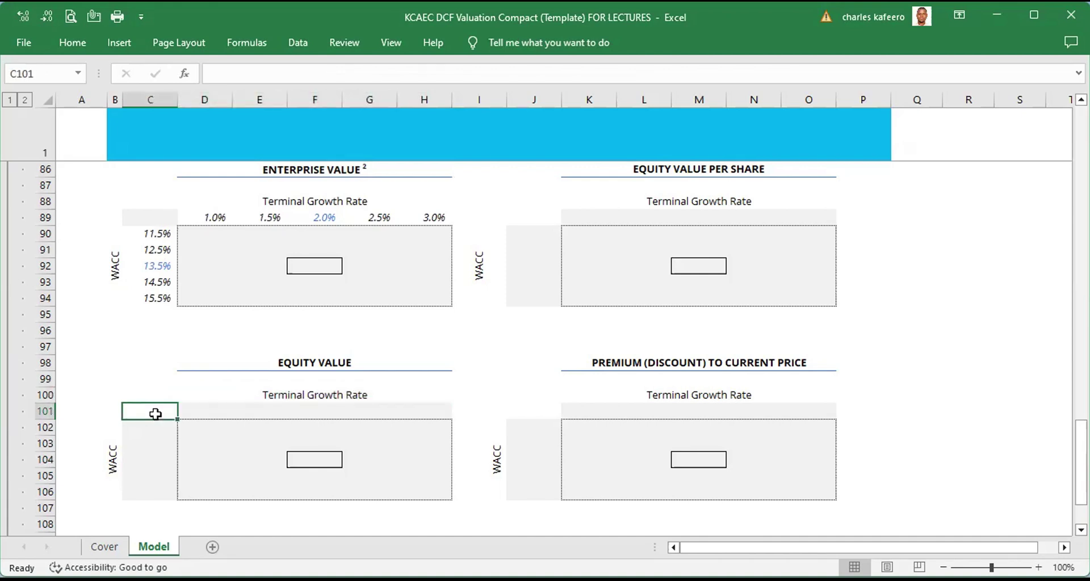
key(shift+Down)
key(shift+Down)
key(shift+Down)
key(shift+Down)
key(shift+Down)
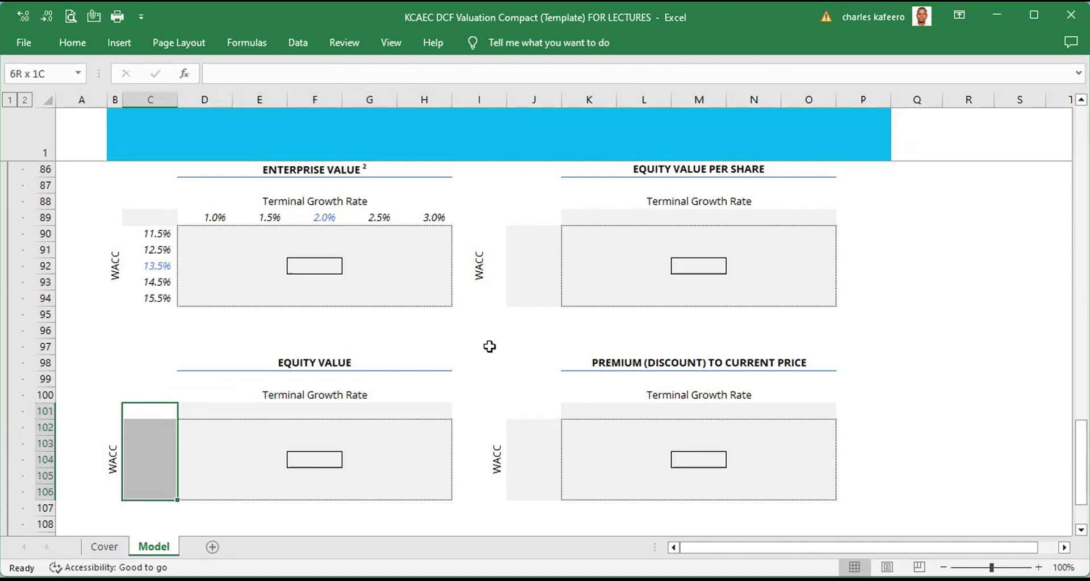
Select the Equity Value table D98:H106, trimming the extra rows selected below it.
click(508, 358)
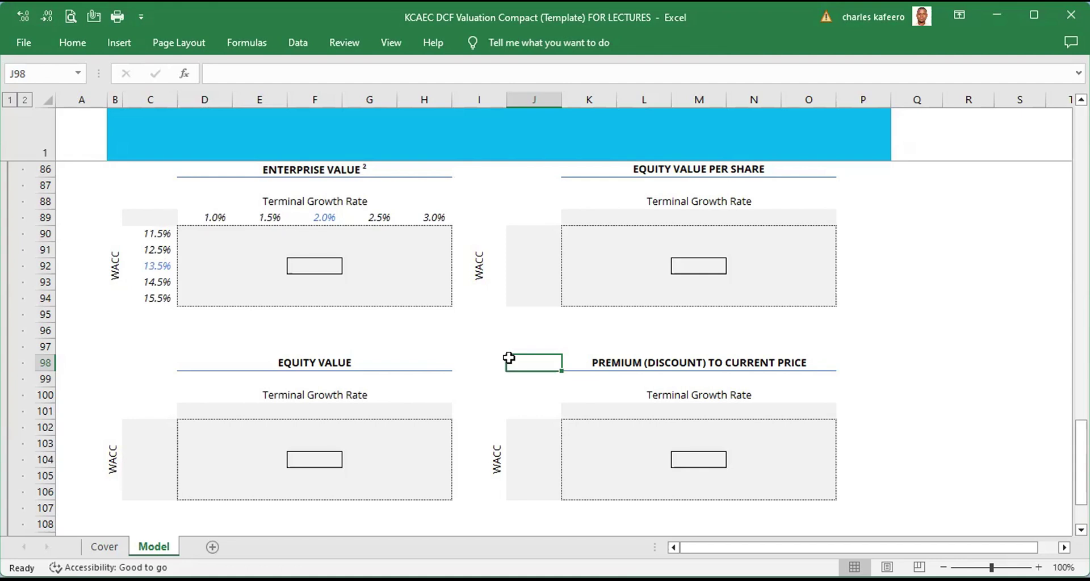
click(183, 369)
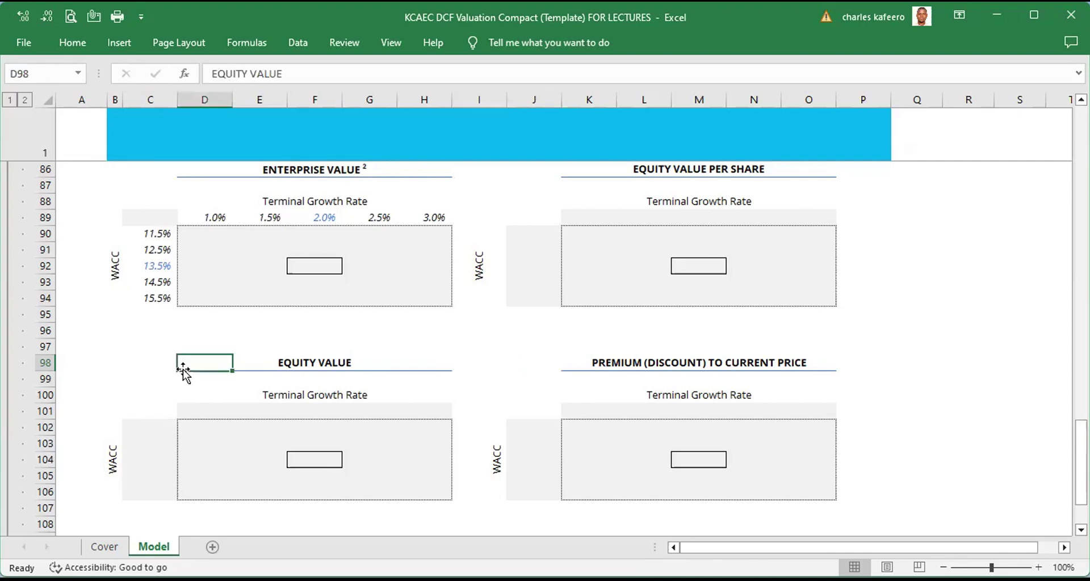
key(shift+Down)
key(shift+Down)
key(shift+Down)
key(shift+Down)
key(shift+Down)
key(shift+Down)
key(shift+Down)
key(shift+Down)
key(shift+Down)
key(shift+Down)
key(shift+Down)
key(shift+Down)
key(shift+Down)
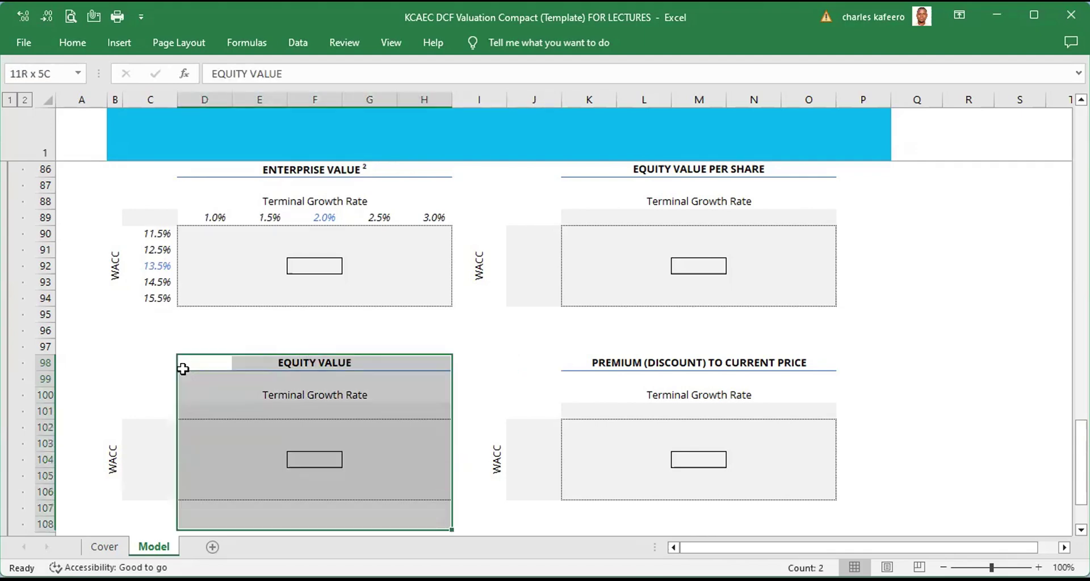
key(shift+Up)
key(shift+Up)
key(shift+Up)
key(shift+Up)
key(shift+Up)
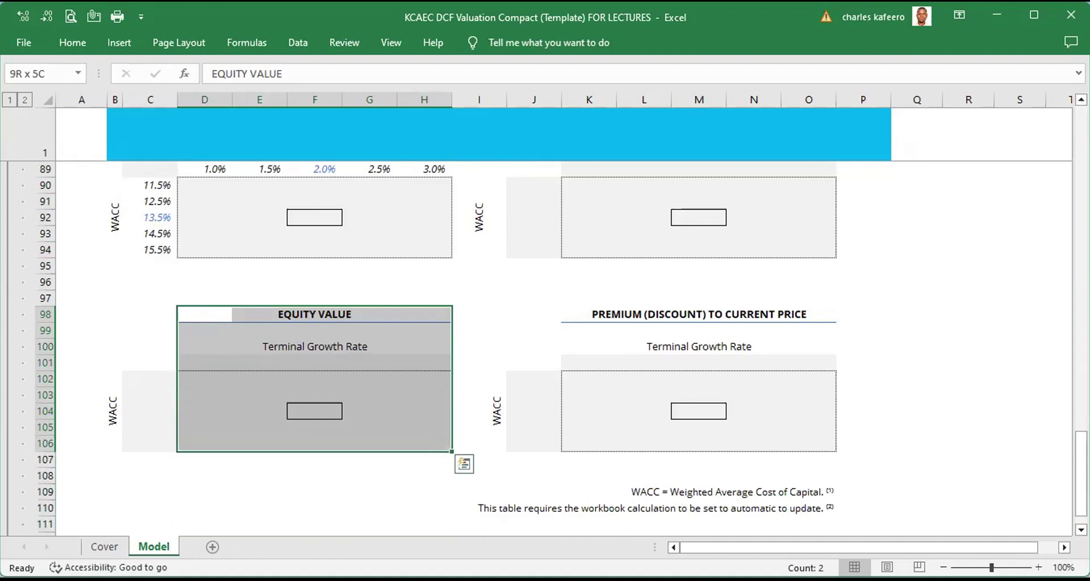
Select the Equity Value Per Share table's title row from J86 across to O86.
click(1080, 99)
click(1080, 100)
click(1081, 99)
click(1081, 100)
click(1080, 99)
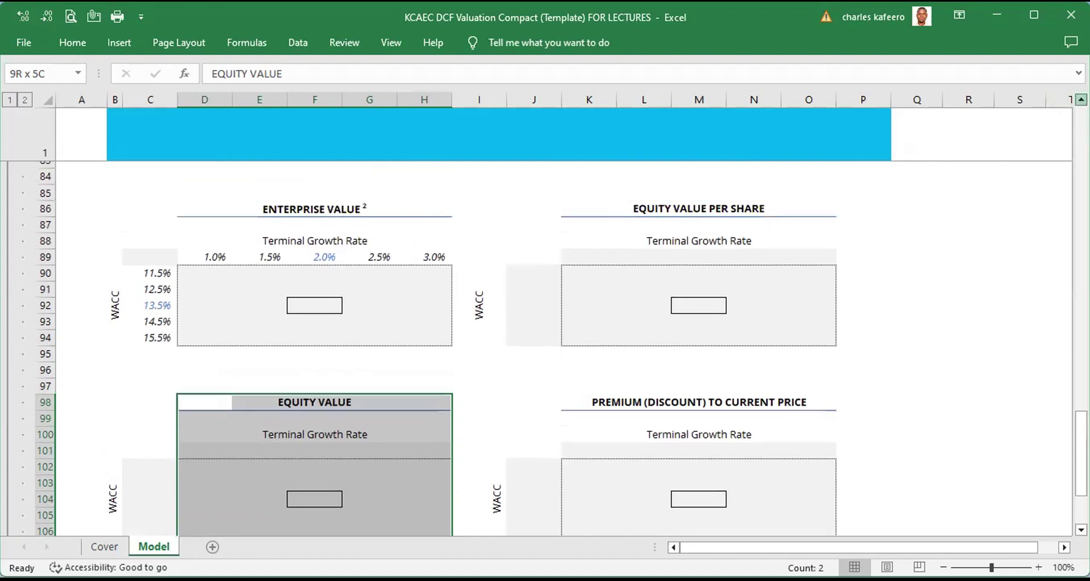
click(1081, 99)
click(568, 217)
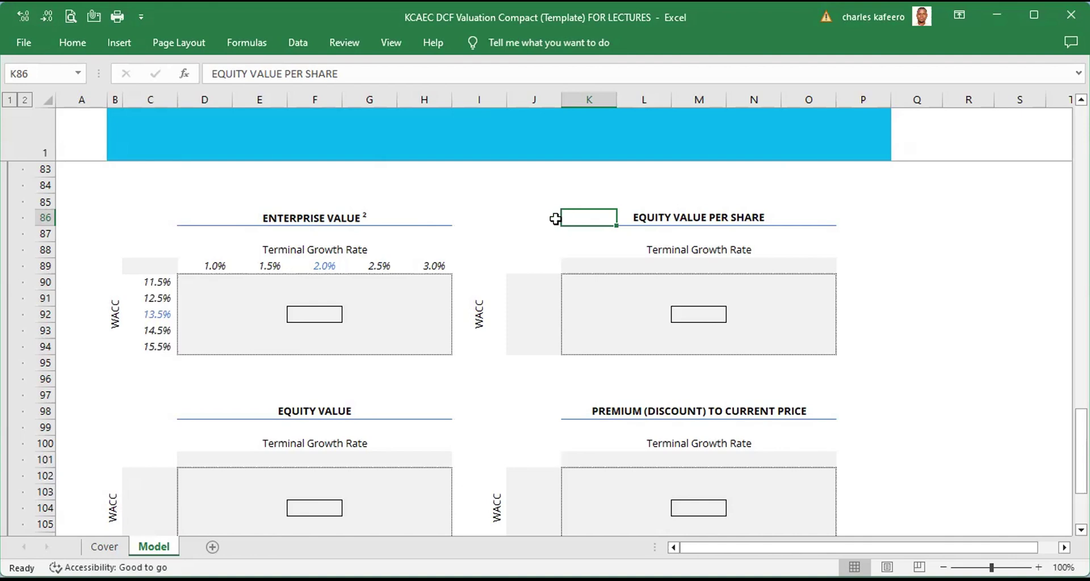
click(541, 215)
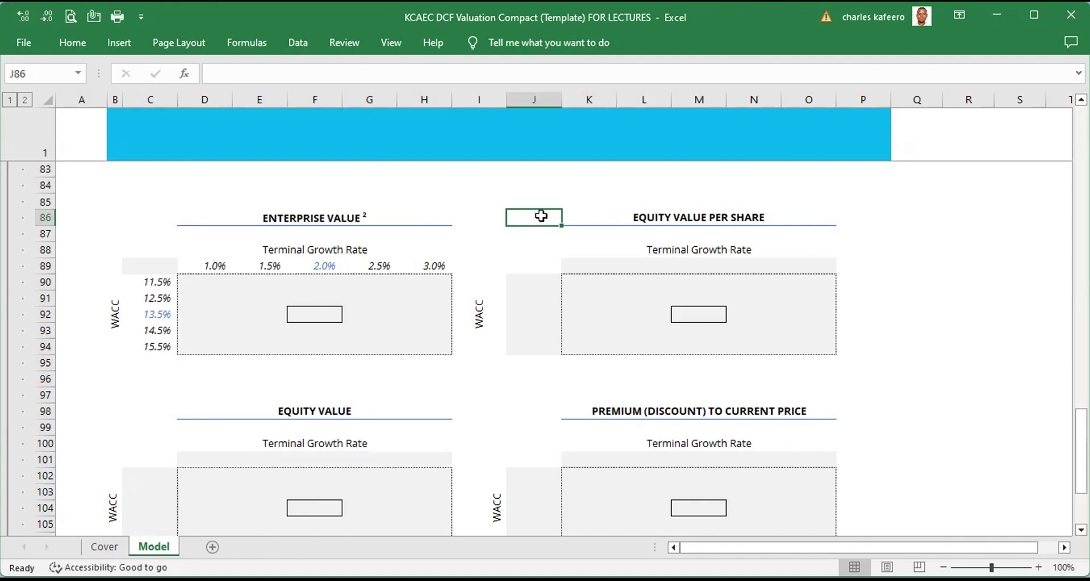
key(shift+Right)
key(shift+Right)
key(shift+Right)
key(shift+Right)
key(shift+Right)
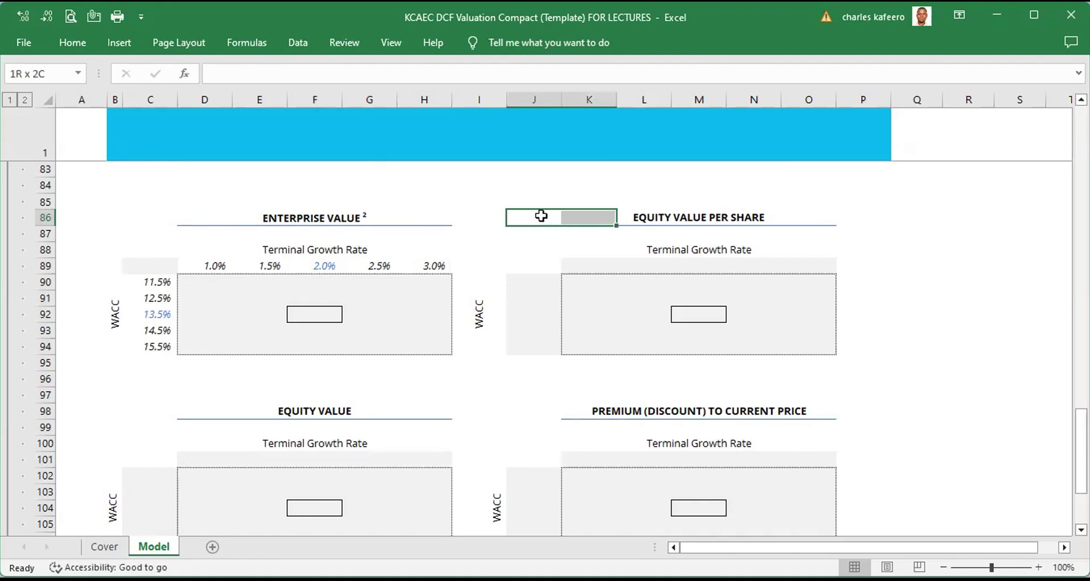
Extend the selection down to row 94 to cover the whole Equity Value Per Share table, J86:O94.
key(shift+Down)
key(shift+Down)
key(shift+Down)
key(shift+Down)
key(shift+Down)
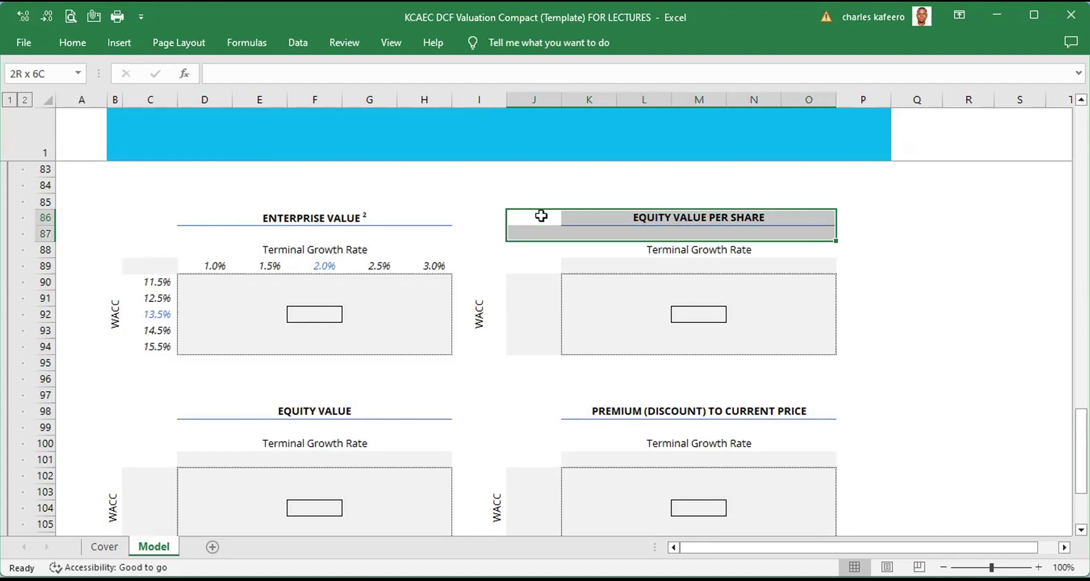
key(shift+Down)
key(shift+Down)
key(shift+Down)
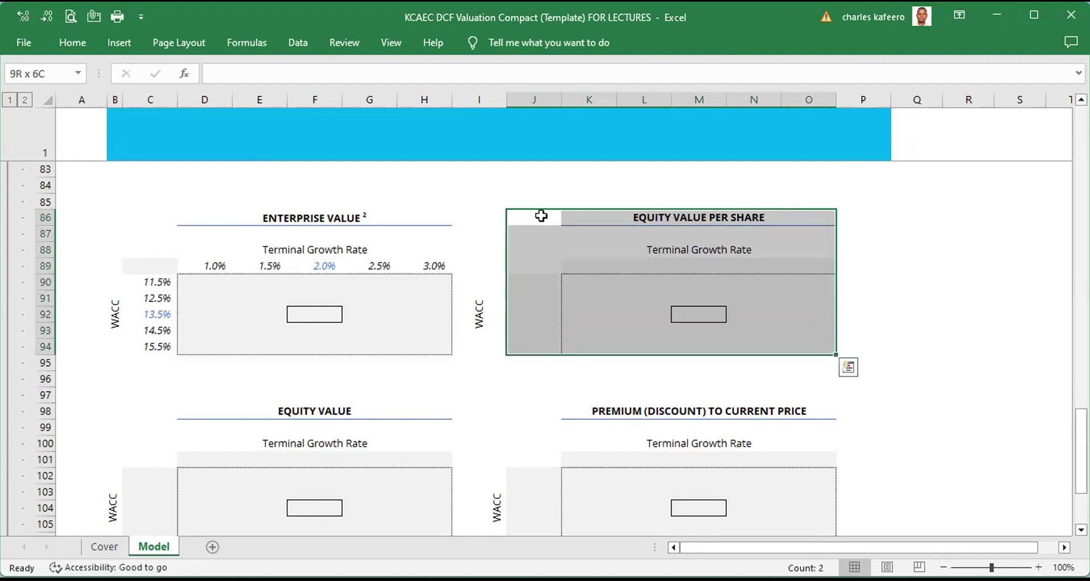
Extend the selection down through the Premium (Discount) to Current Price table, covering J86:O106.
key(shift+Down)
key(shift+Down)
key(shift+Down)
key(shift+Down)
key(shift+Down)
key(shift+Down)
key(shift+Down)
key(shift+Down)
key(shift+Down)
key(shift+Down)
key(shift+Down)
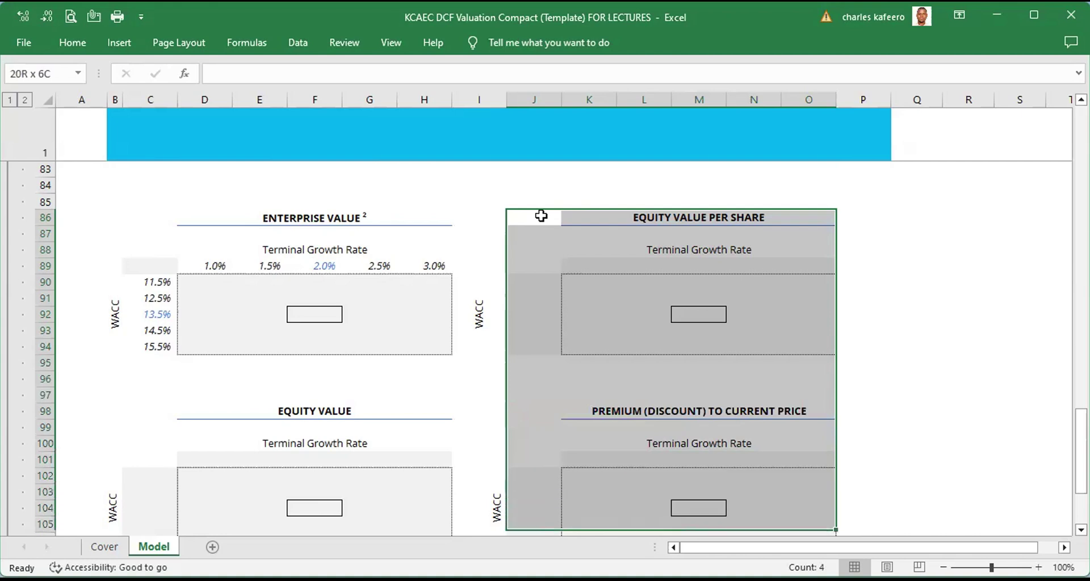
key(shift+Down)
key(shift+Down)
key(shift+Up)
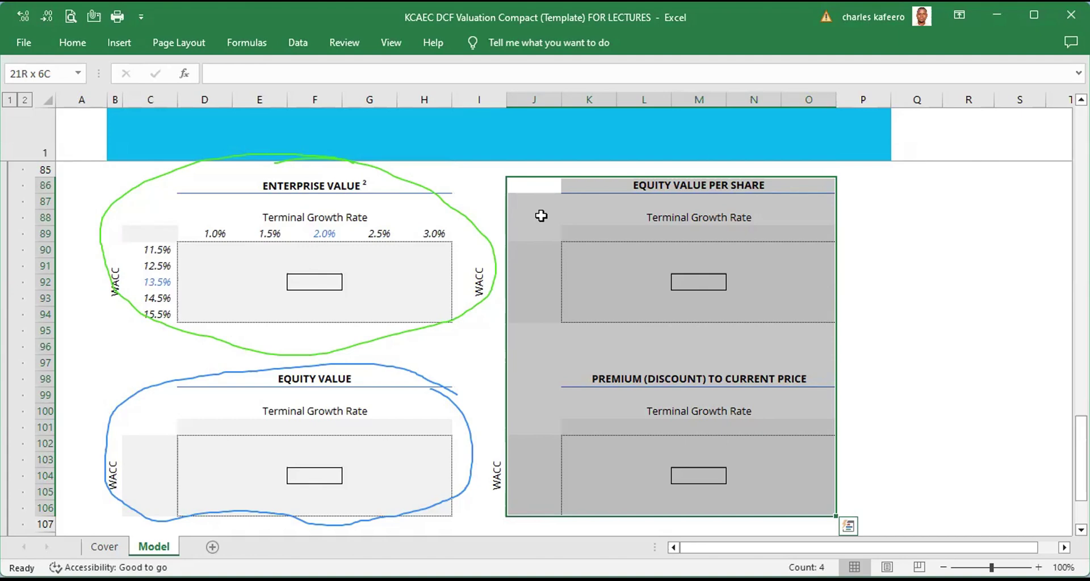
Clear the block selection by selecting cell Q93, and view the notes below the sensitivity tables.
click(935, 297)
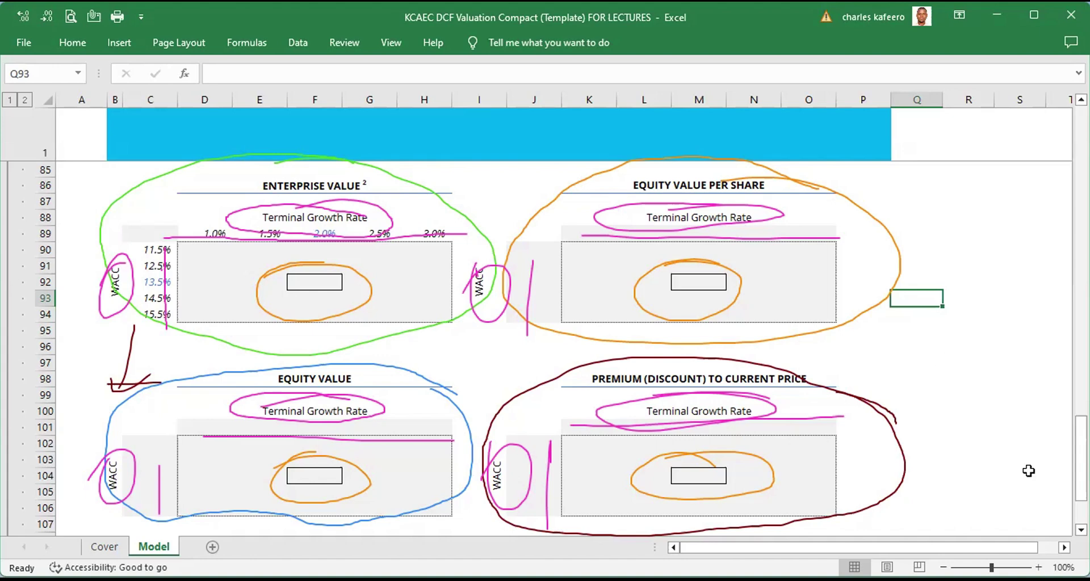
scroll(568, 340, down, 3)
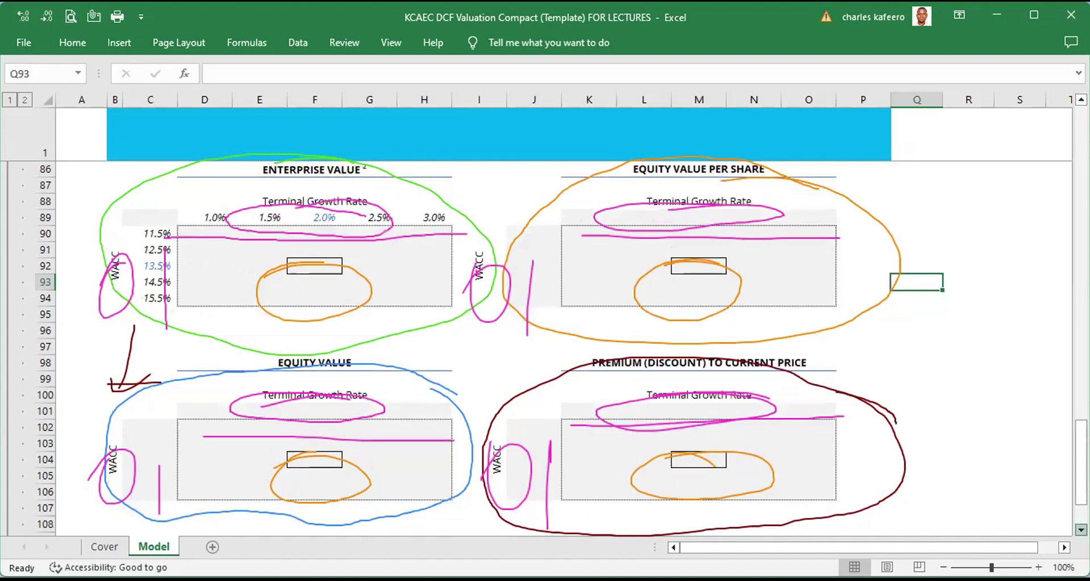
scroll(567, 341, down, 2)
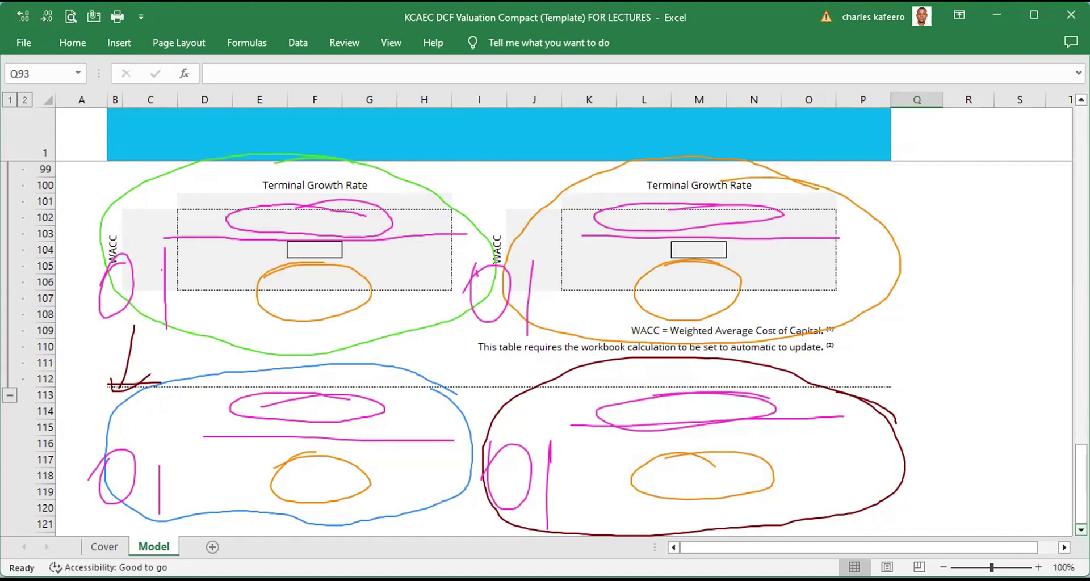
key(ctrl+z)
key(ctrl+z)
key(ctrl+z)
key(ctrl+z)
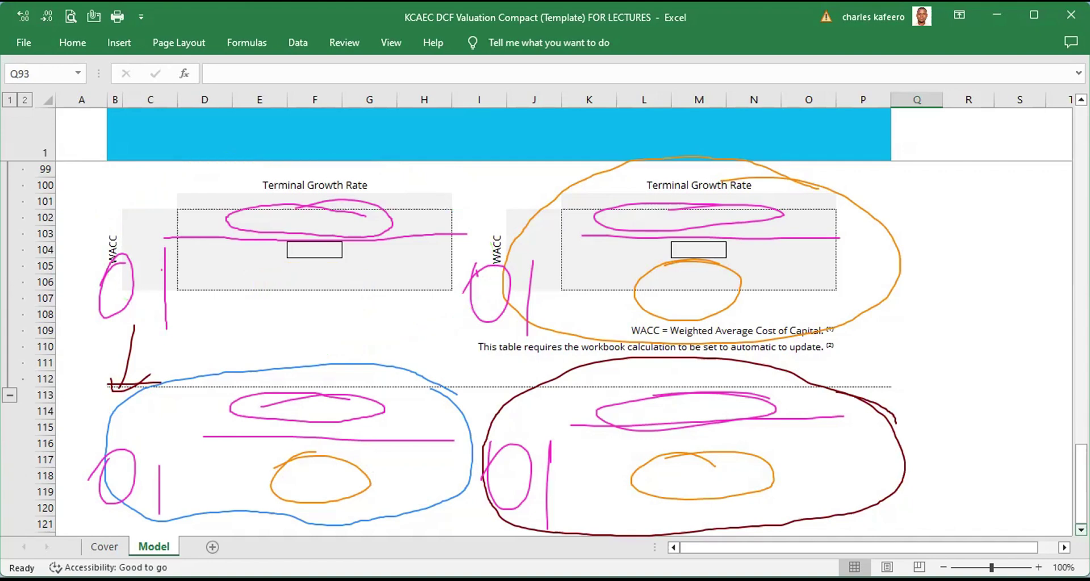
key(Escape)
Return to the Unlevered Free Cash Flow Schedule at the start of the sheet and select all of column A.
scroll(568, 347, up, 5)
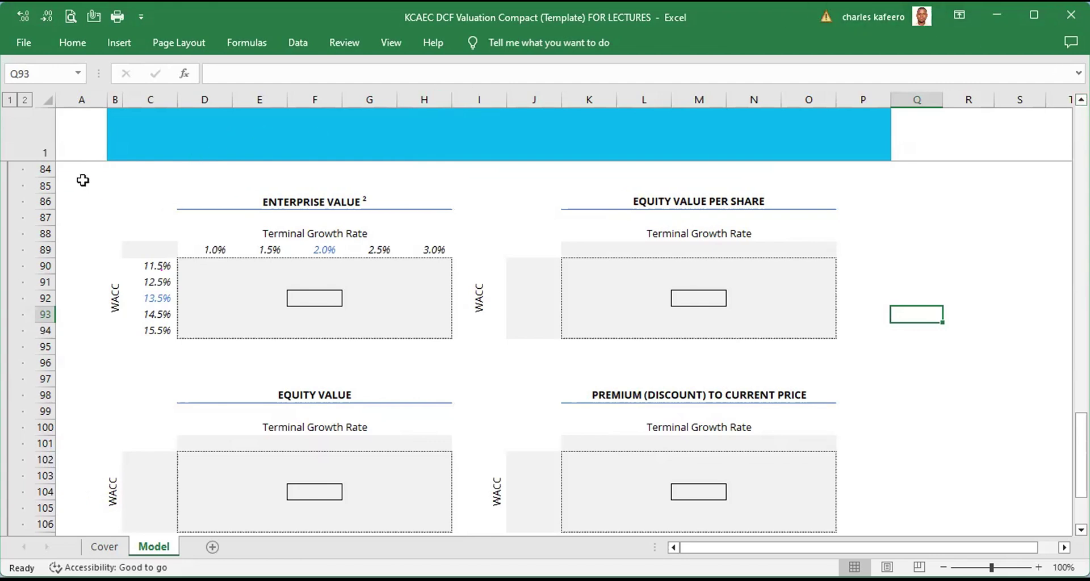
click(83, 181)
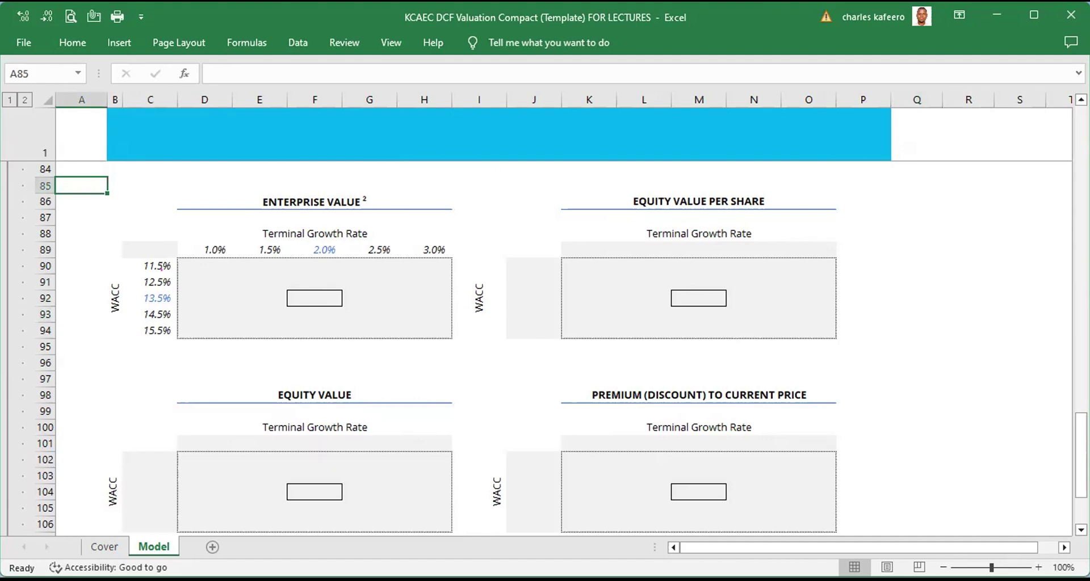
scroll(545, 346, up, 20)
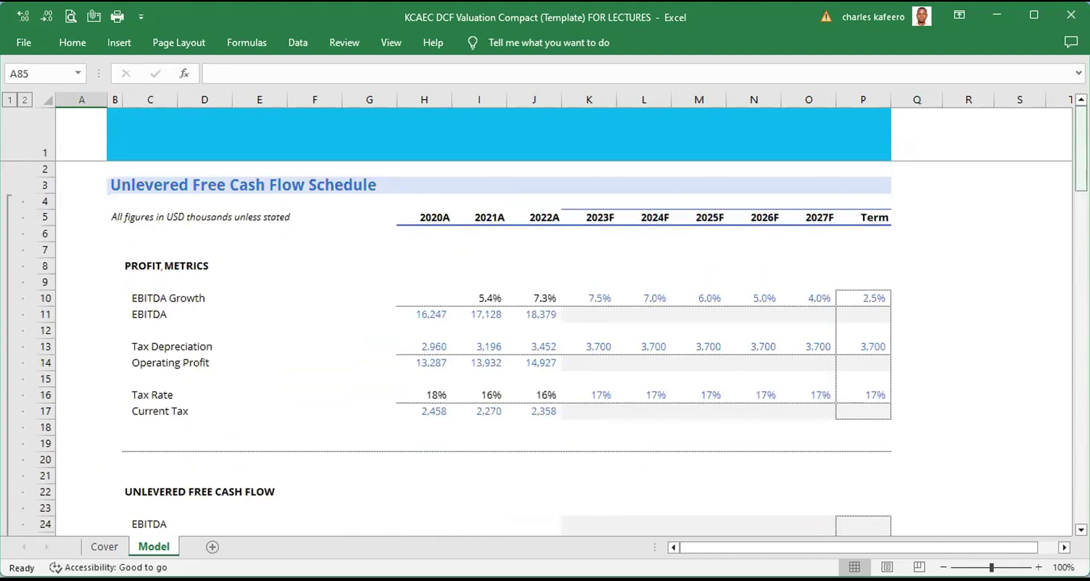
click(76, 182)
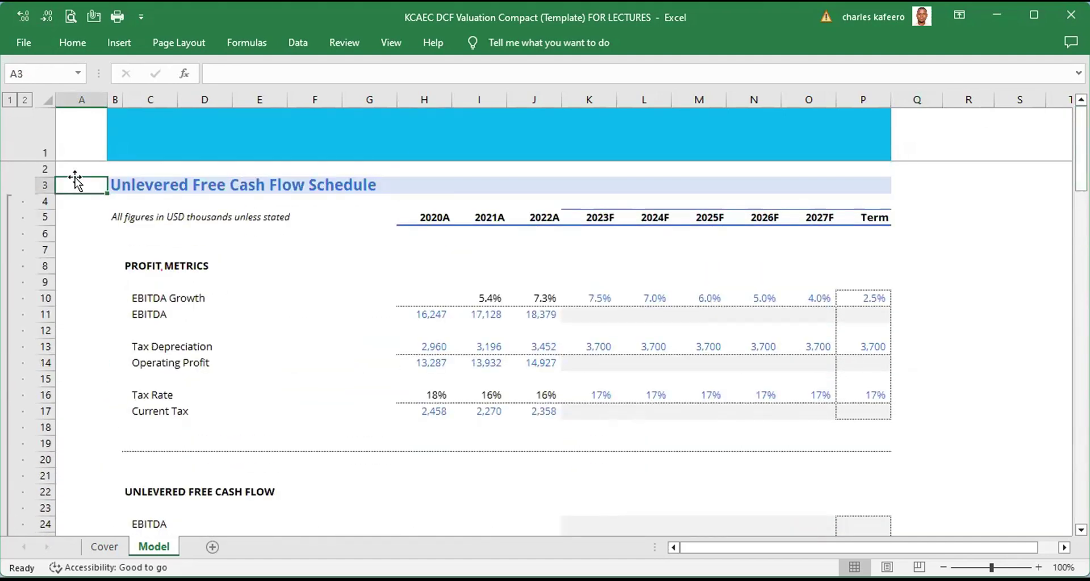
click(82, 98)
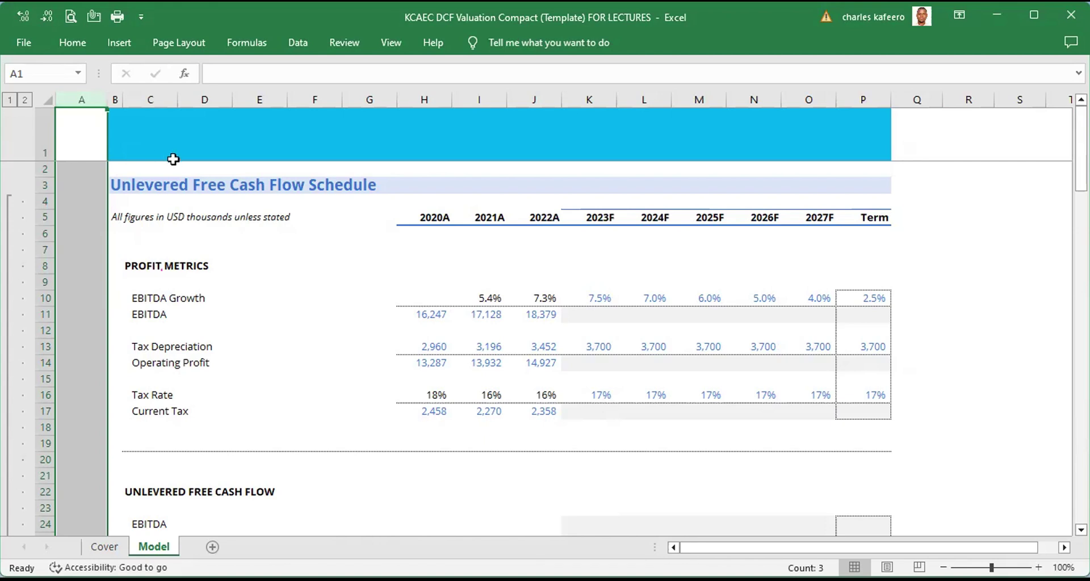
Clear the column selection and select the entire row 2 from cell A2.
click(187, 169)
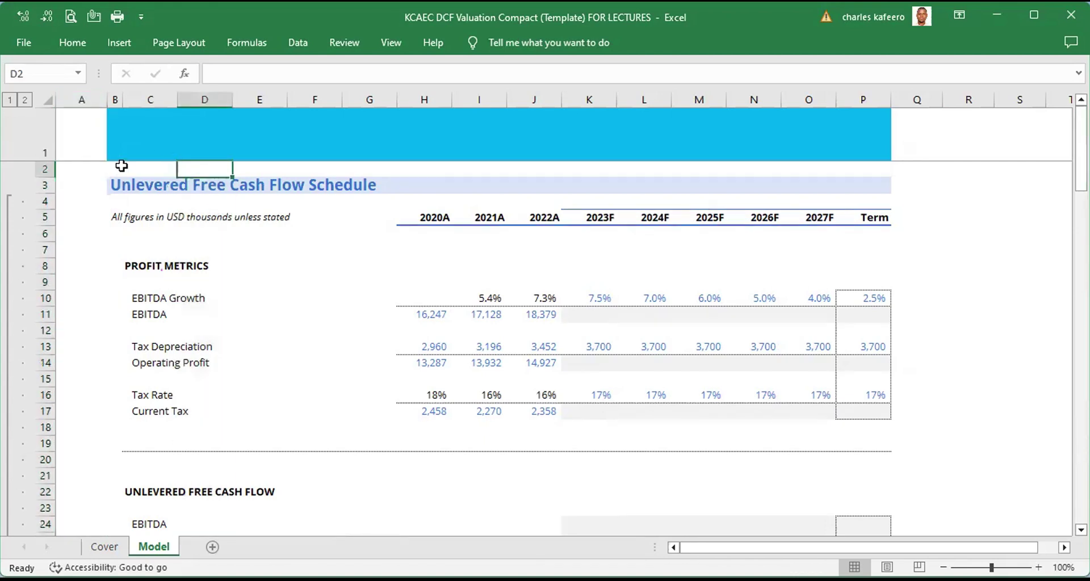
click(76, 168)
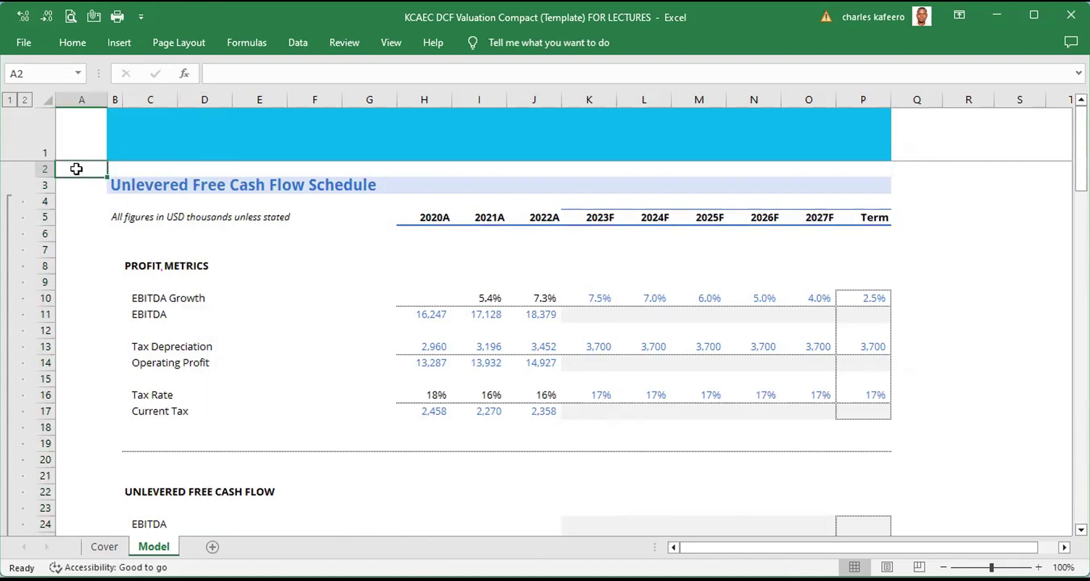
key(shift+space)
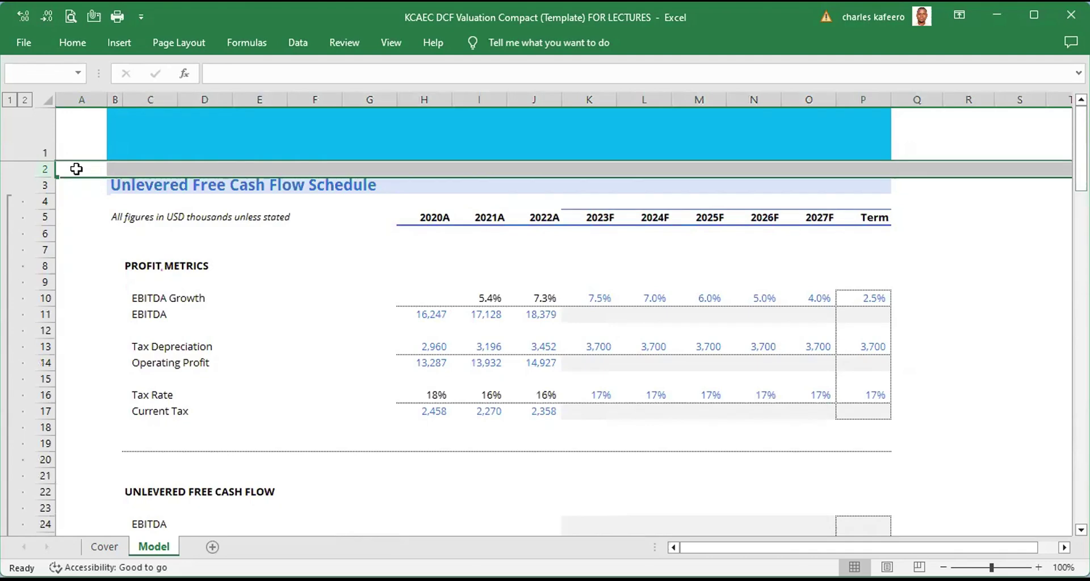
Clear the row selection and select the entire column A starting from cell A2.
click(80, 182)
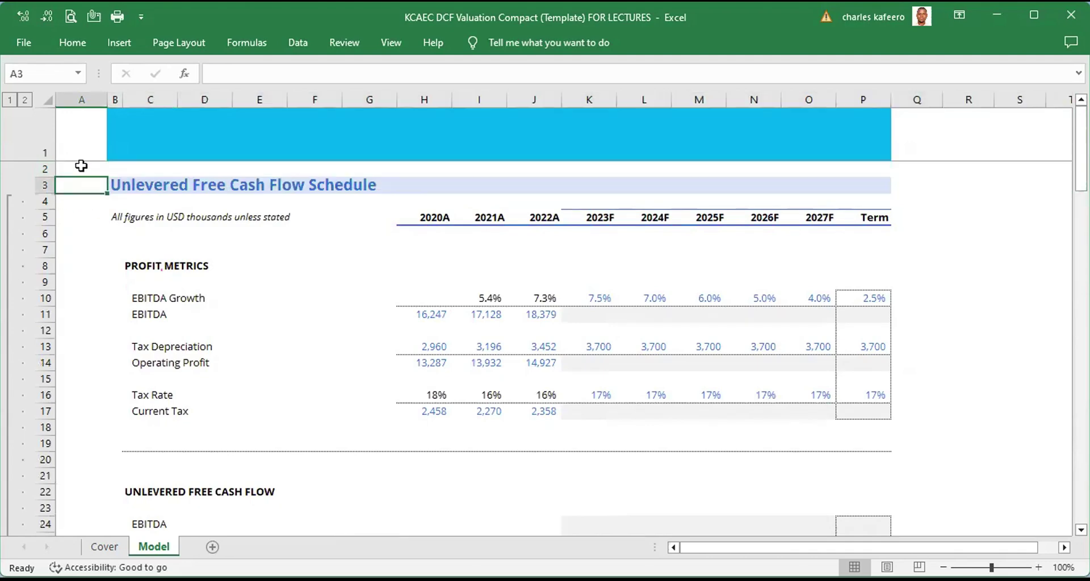
click(76, 168)
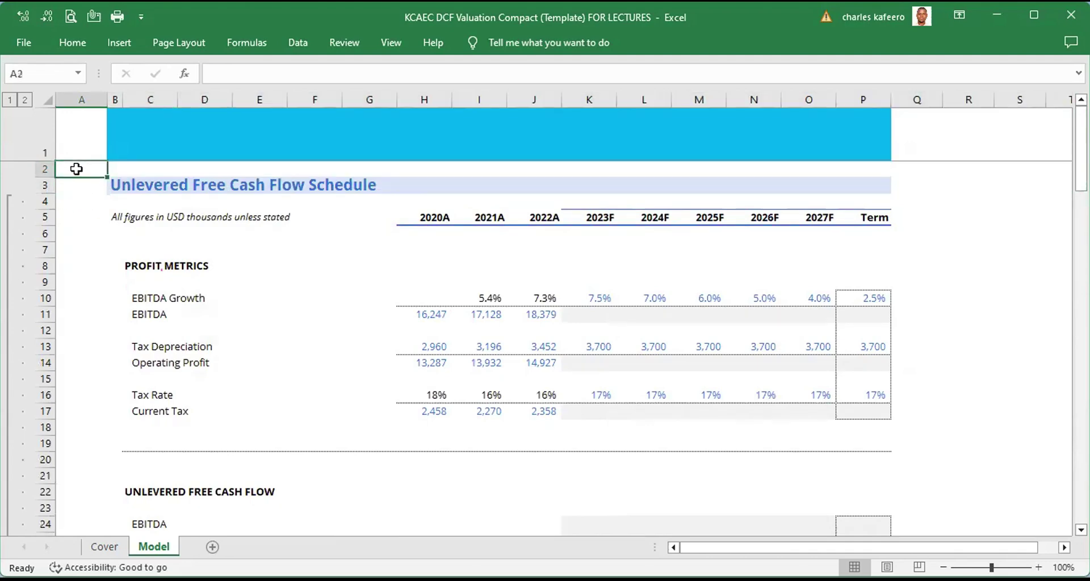
key(ctrl+space)
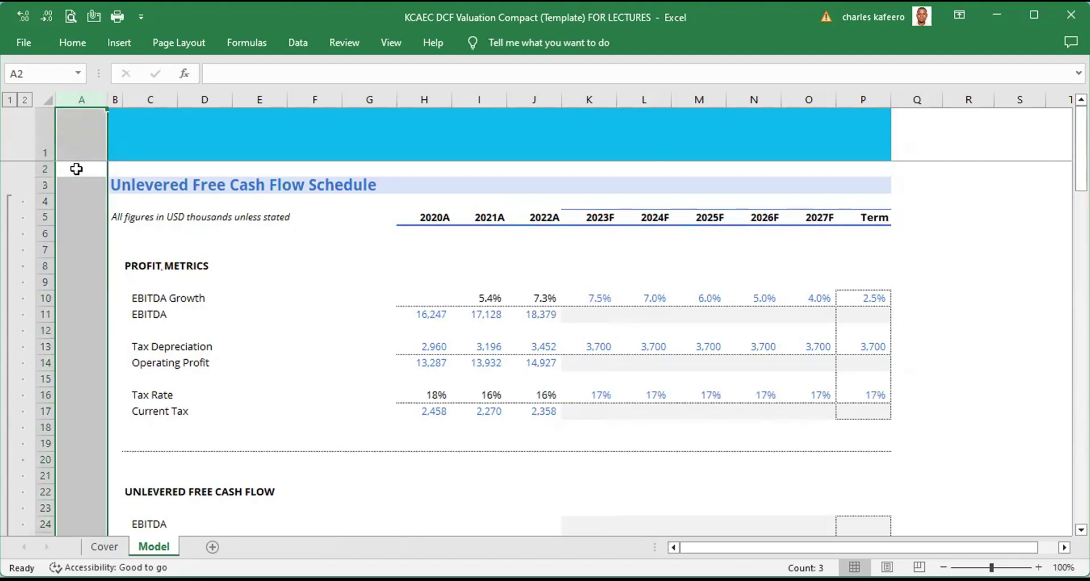
Go back to cell A2 and select the whole of row 2 again.
click(93, 216)
click(83, 166)
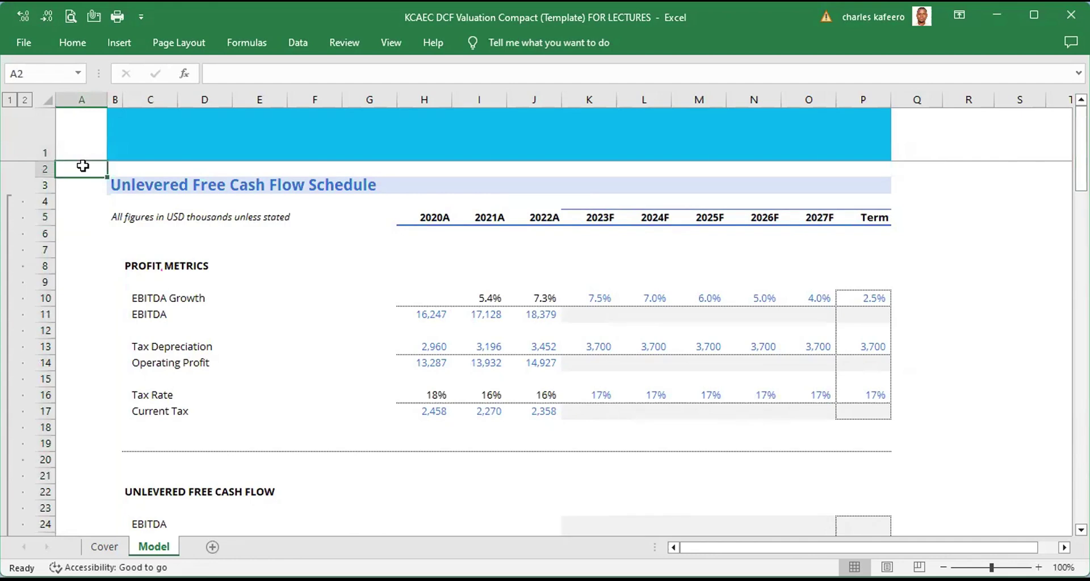
key(shift+space)
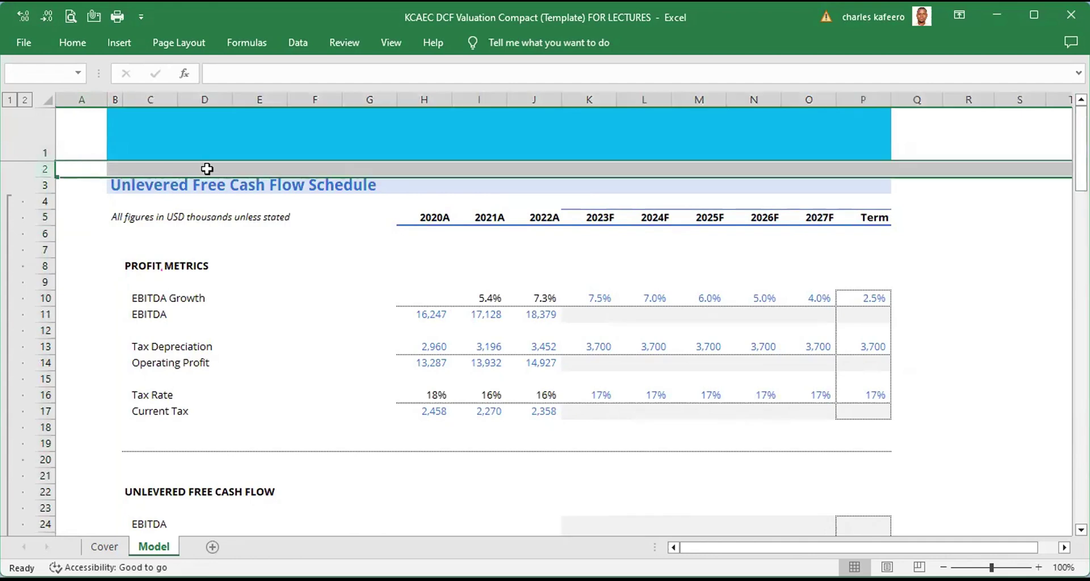
Clear the row 2 selection, leave cell A3 empty, and select all of column A again from A2.
click(61, 186)
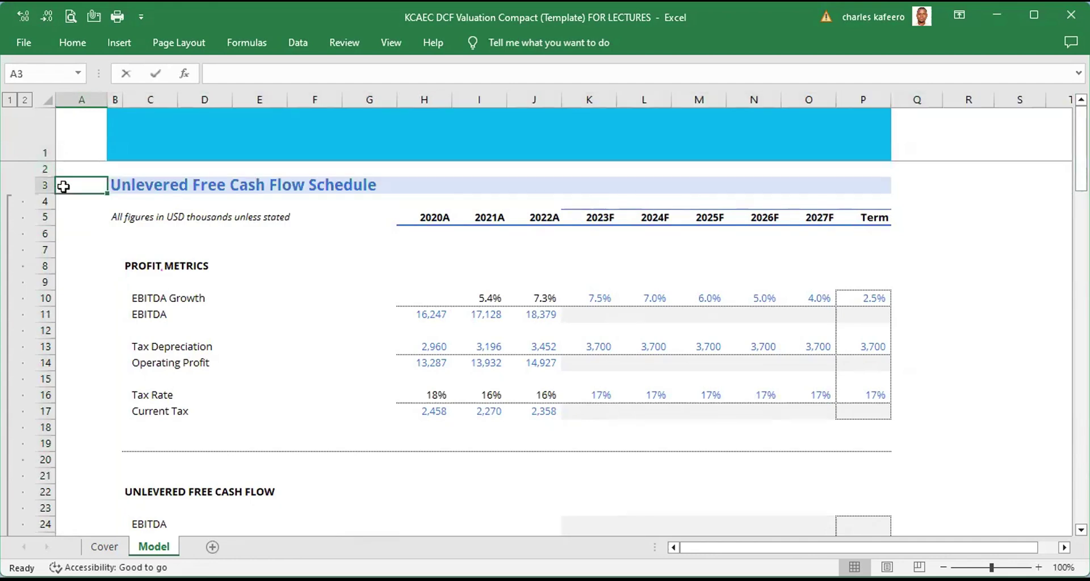
double_click(64, 187)
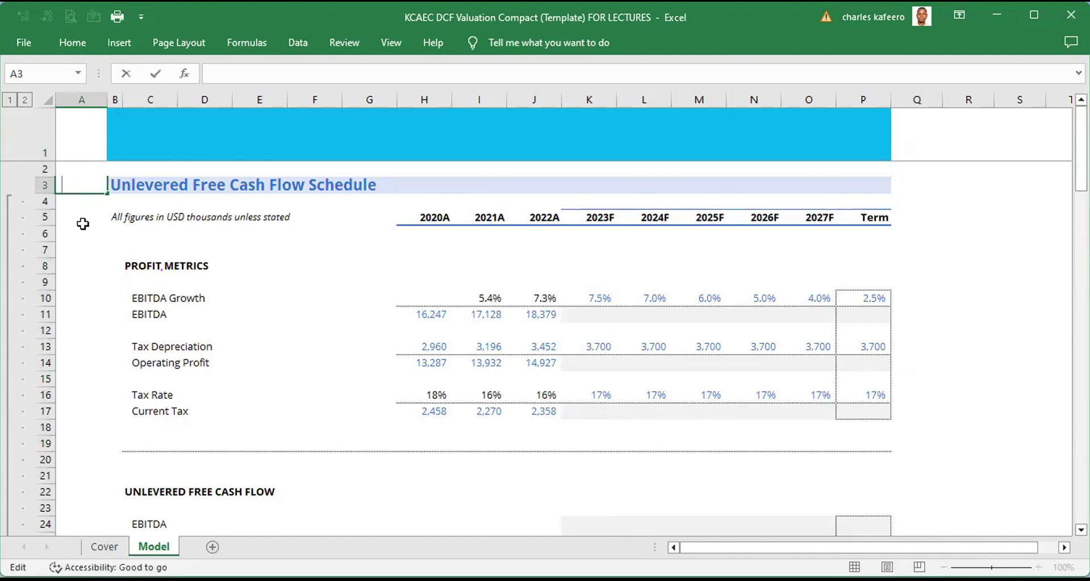
click(85, 219)
click(81, 168)
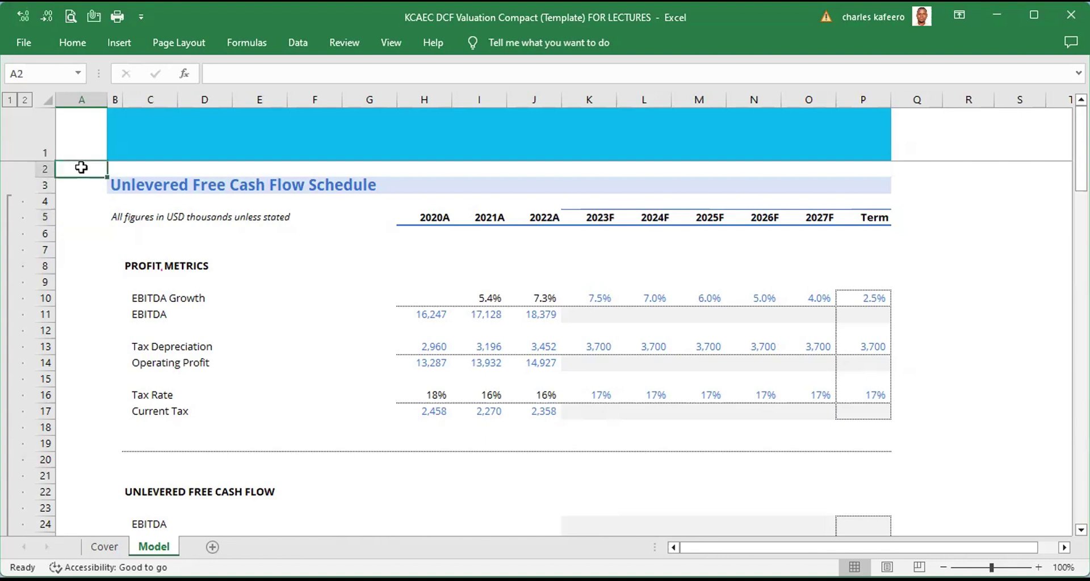
key(ctrl+space)
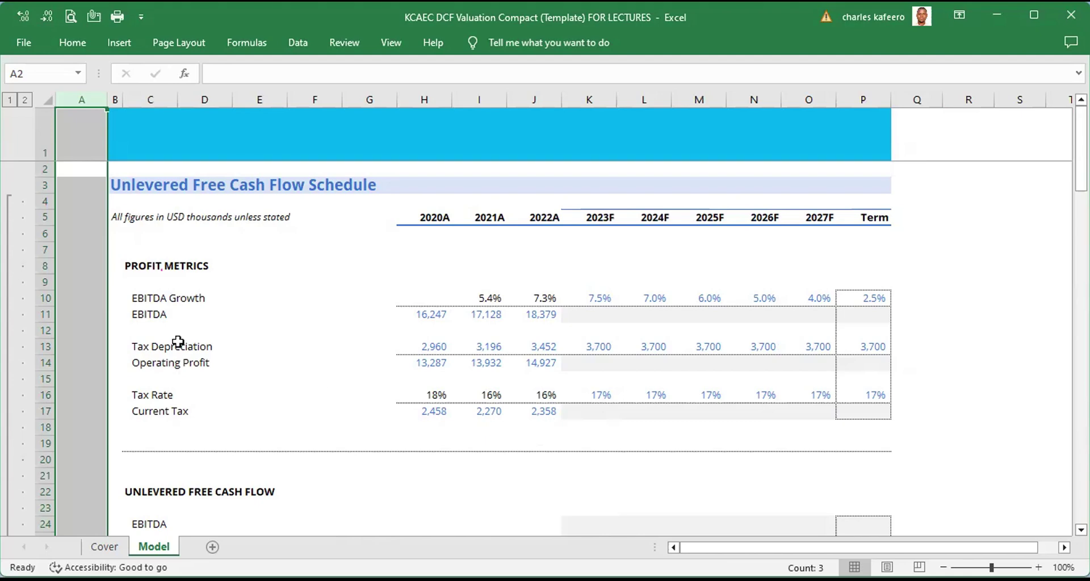
Clear the column A selection and select cell A106 beside the Equity Value table.
click(66, 299)
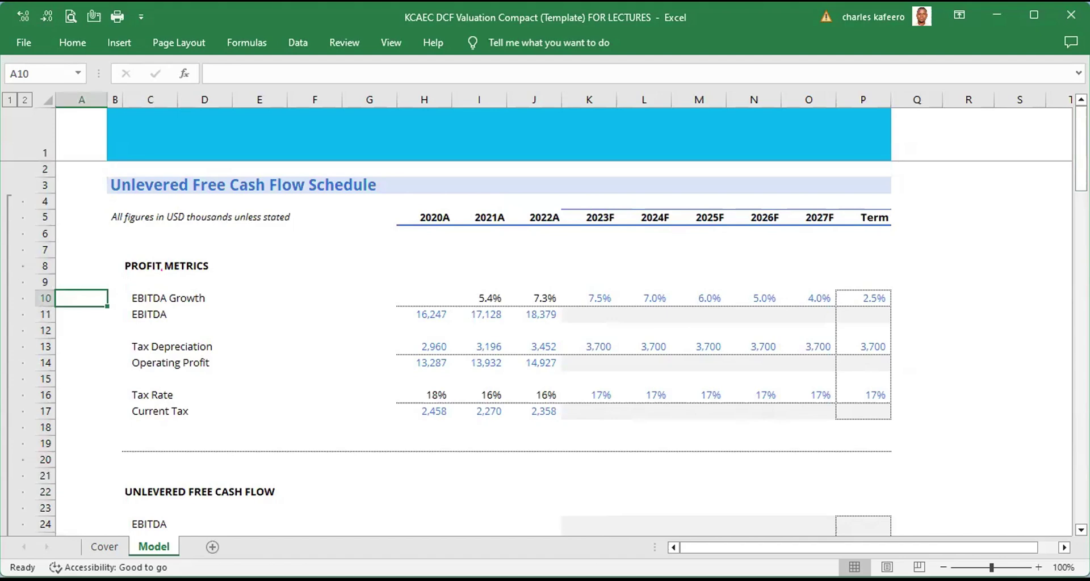
drag(1081, 149, 1081, 481)
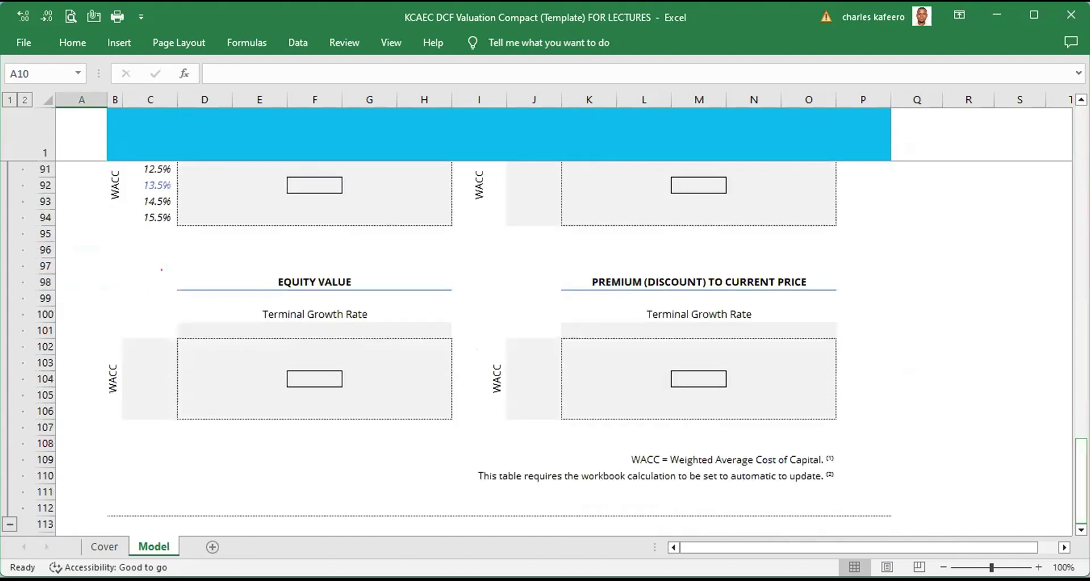
click(74, 417)
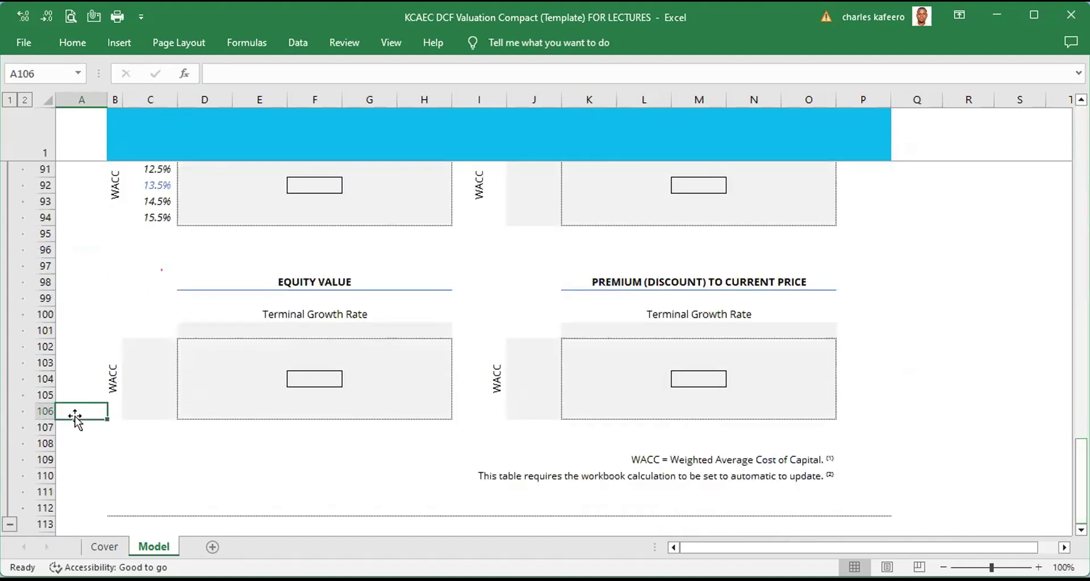
View the Sensitivity Analysis section from its heading through the Enterprise Value and Equity Value Per Share tables.
click(417, 340)
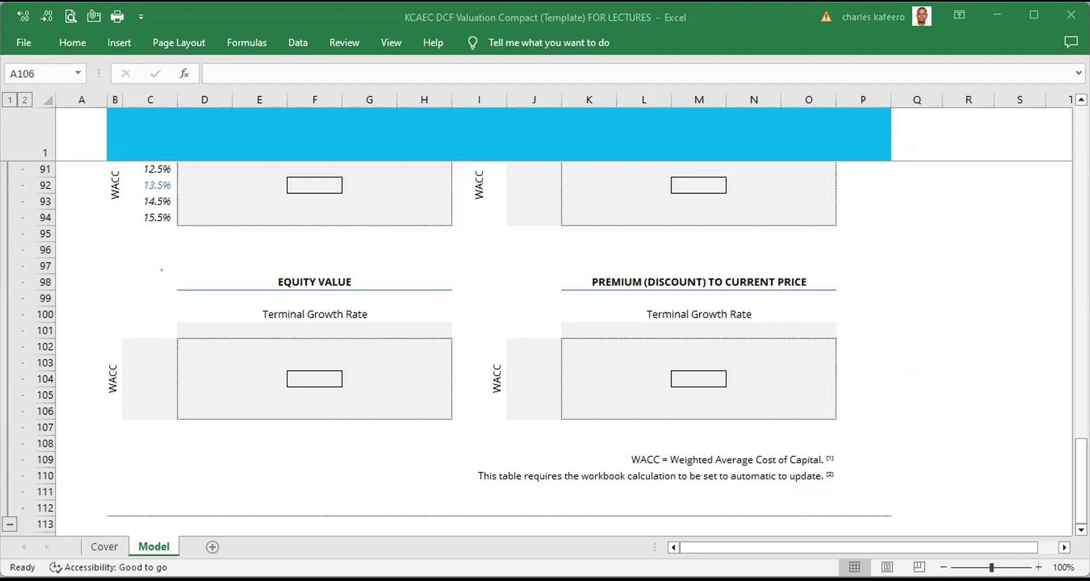
scroll(562, 349, up, 5)
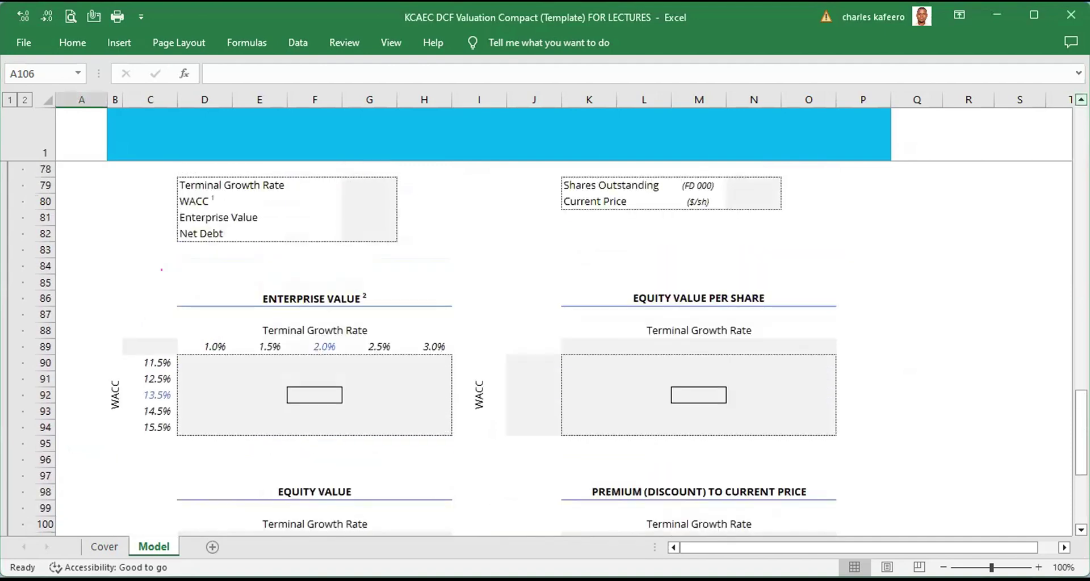
scroll(360, 285, up, 3)
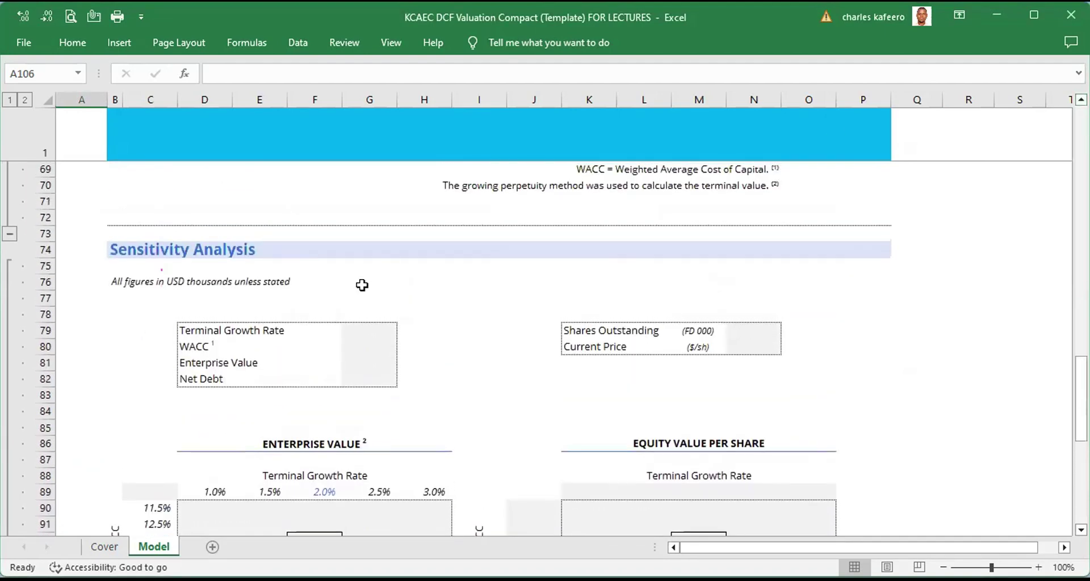
Select cell A74 beside the Sensitivity Analysis heading, open it for editing and leave it empty.
click(78, 249)
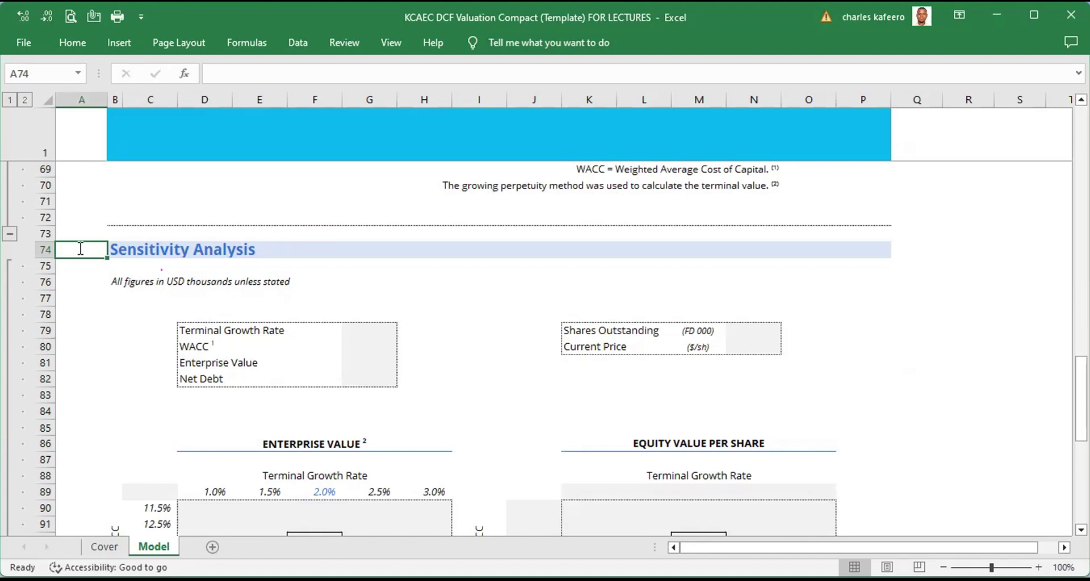
double_click(78, 249)
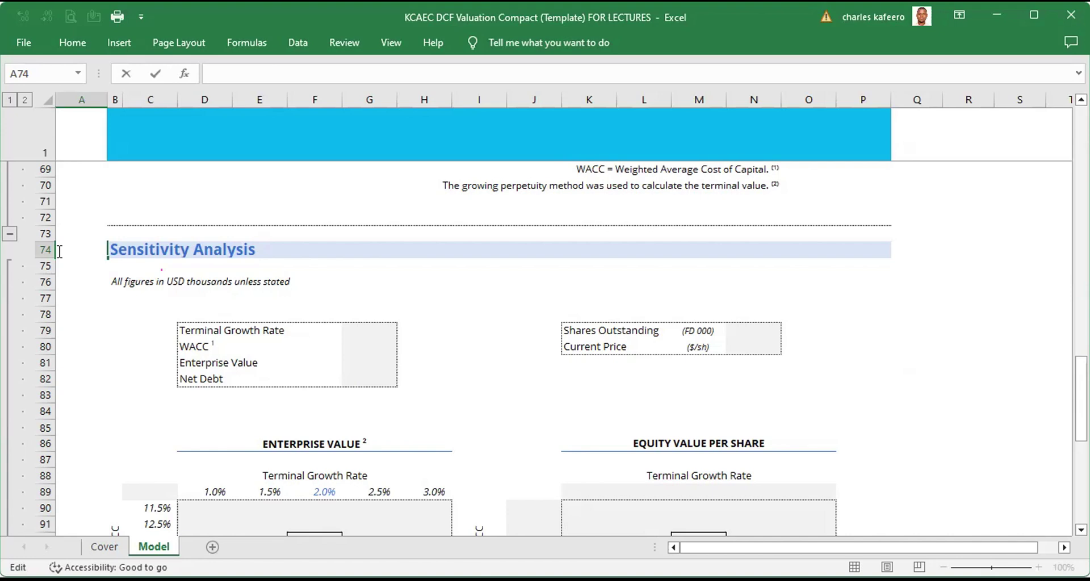
key(Escape)
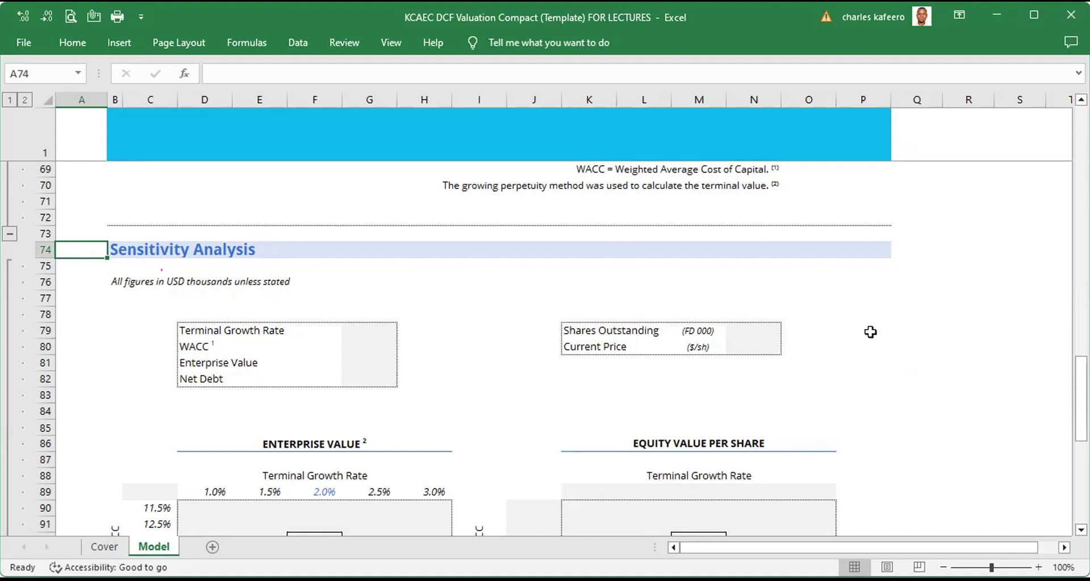
View the Equity Value and Premium (Discount) to Current Price tables and select cell A101 beside them.
scroll(545, 349, down, 3)
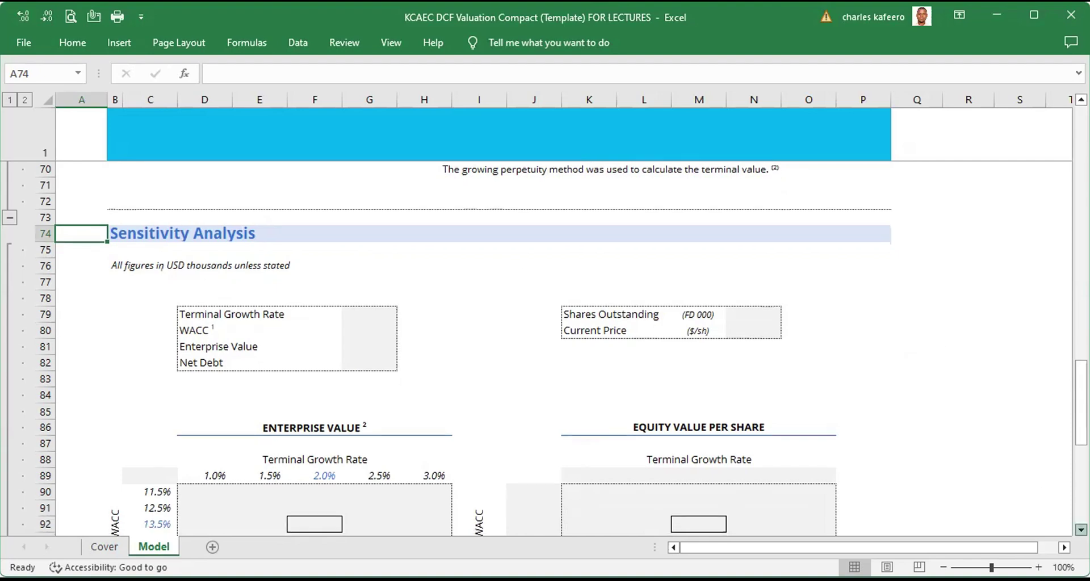
scroll(545, 349, down, 4)
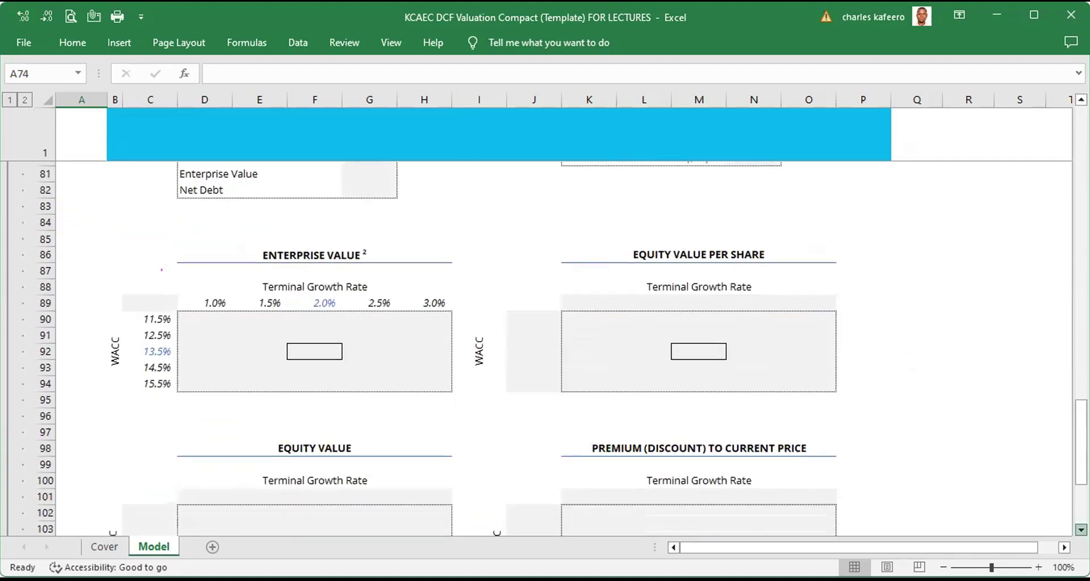
scroll(545, 349, down, 1)
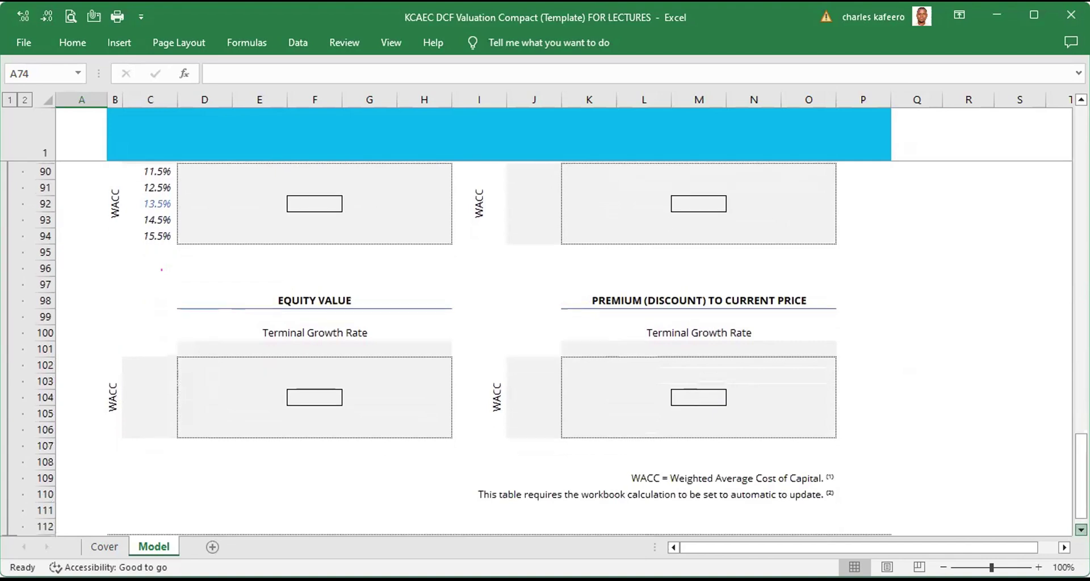
scroll(545, 348, down, 1)
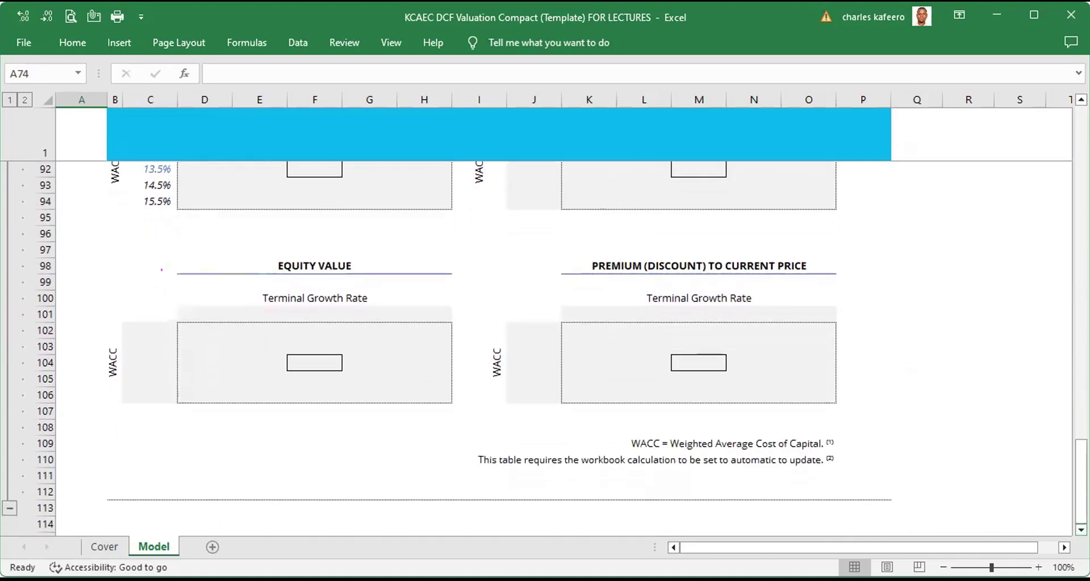
click(84, 320)
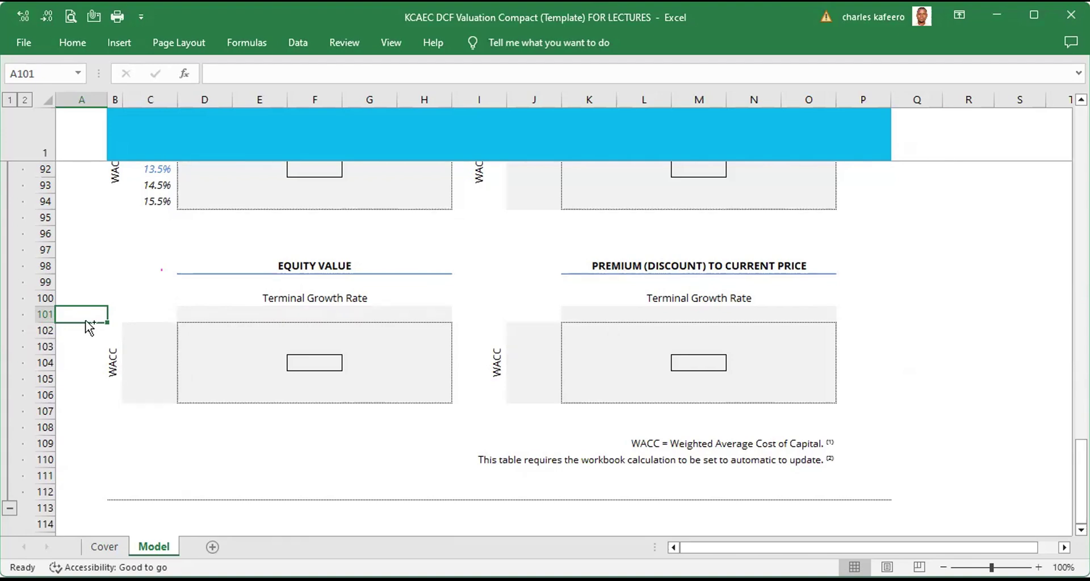
Move up column A from A101 through A74 and A36 to cell A3 beside the Unlevered Free Cash Flow Schedule heading.
key(ctrl+Up)
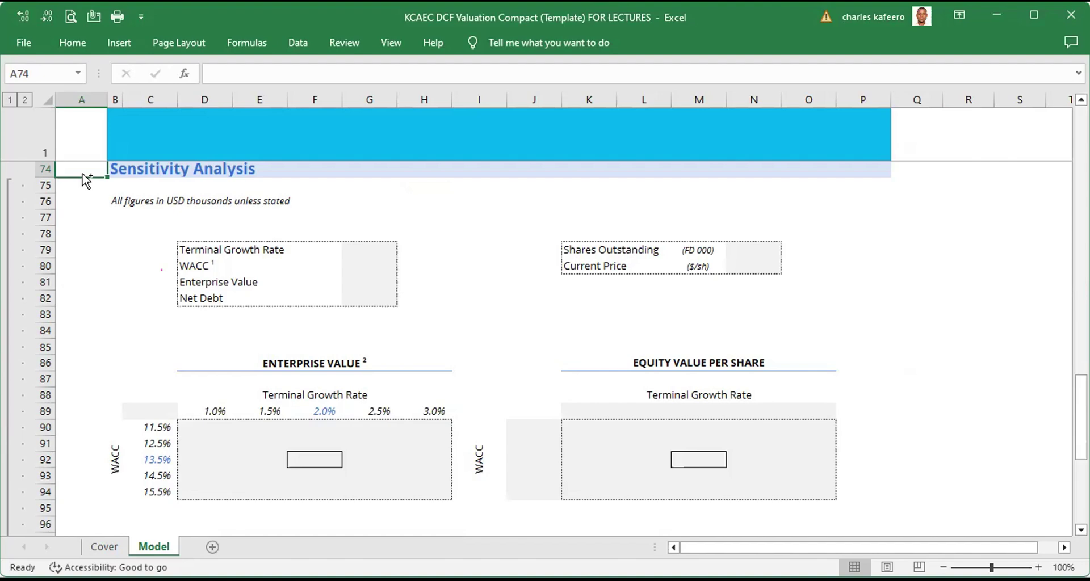
key(Up)
key(Up)
key(Up)
key(Up)
key(Up)
key(Up)
key(Up)
key(Up)
key(Up)
key(Up)
key(Up)
key(Up)
key(Up)
key(Up)
key(Up)
key(Up)
key(Up)
key(Up)
key(Up)
key(Up)
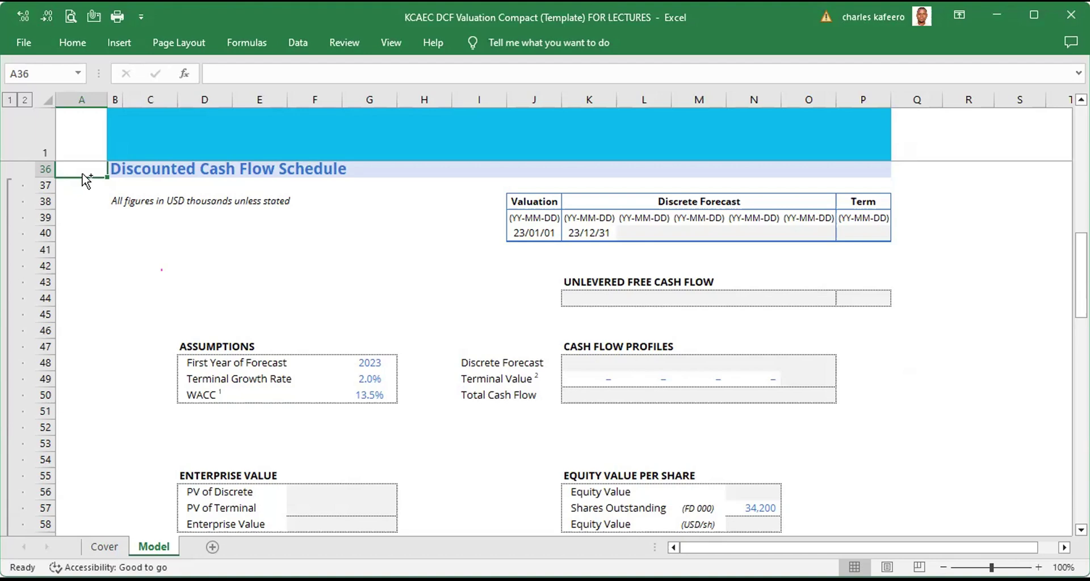
key(ctrl+Home)
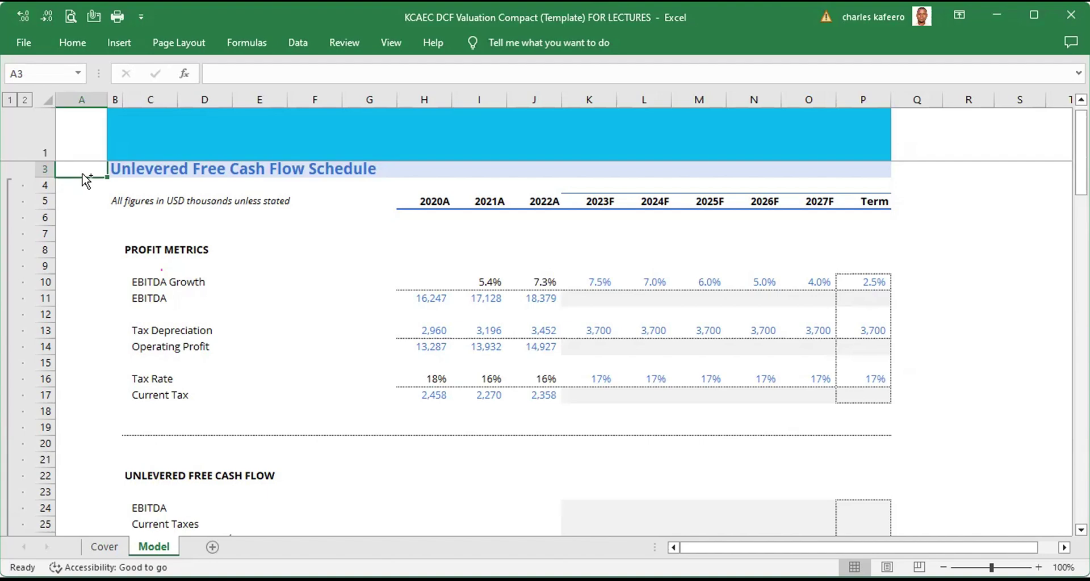
Zoom the Model sheet out to 25% and look over all three sections down to the end and back.
scroll(84, 179, down, 2)
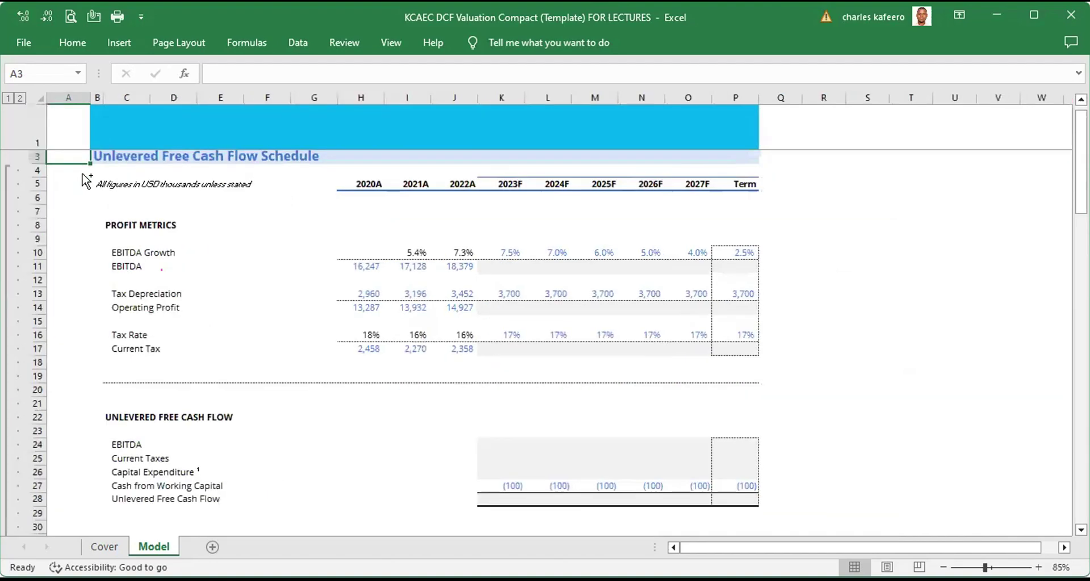
scroll(81, 175, down, 1)
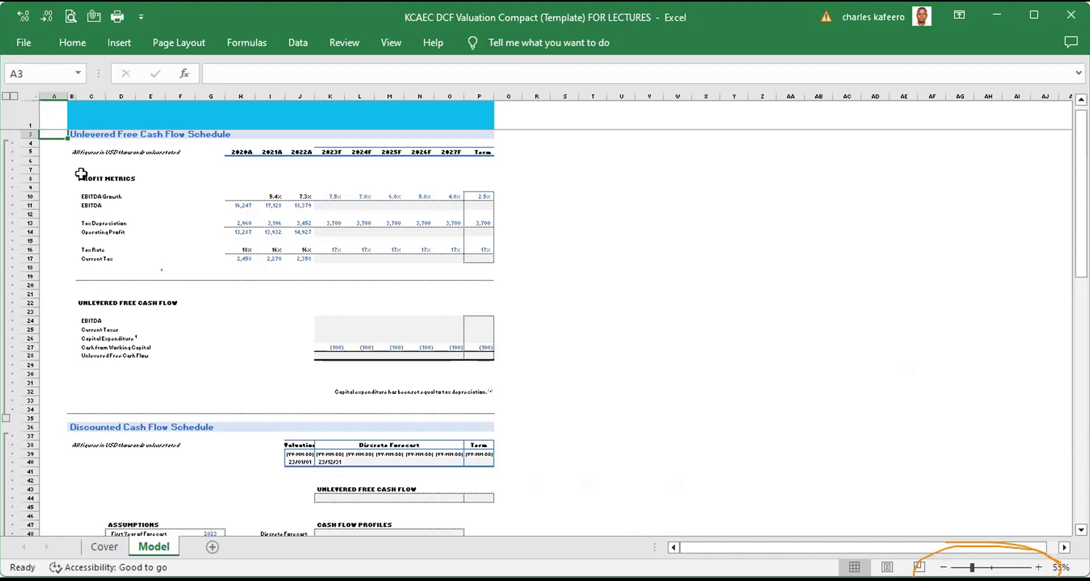
scroll(81, 174, down, 2)
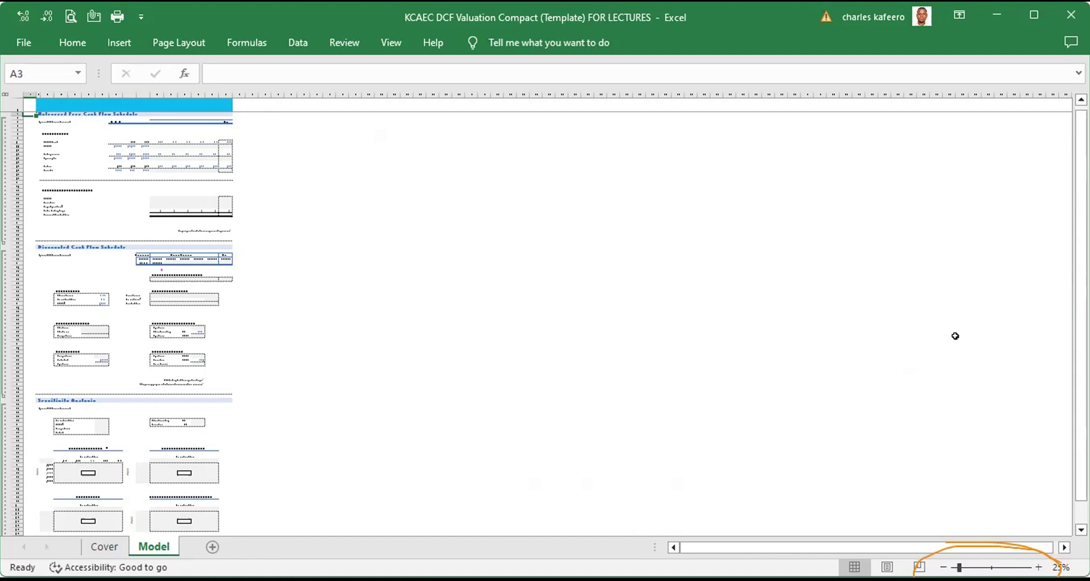
click(1080, 530)
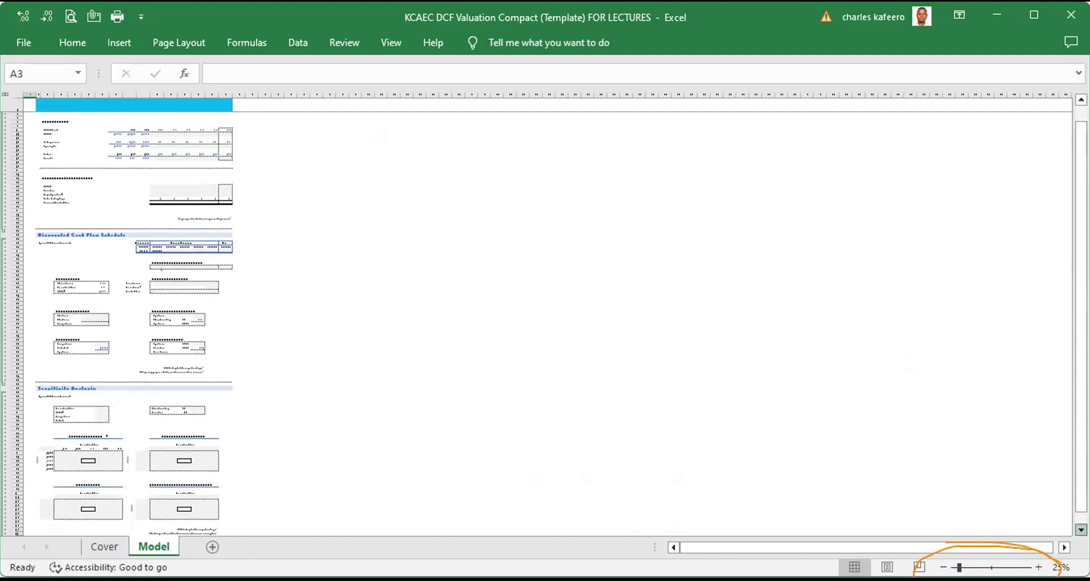
scroll(134, 313, down, 4)
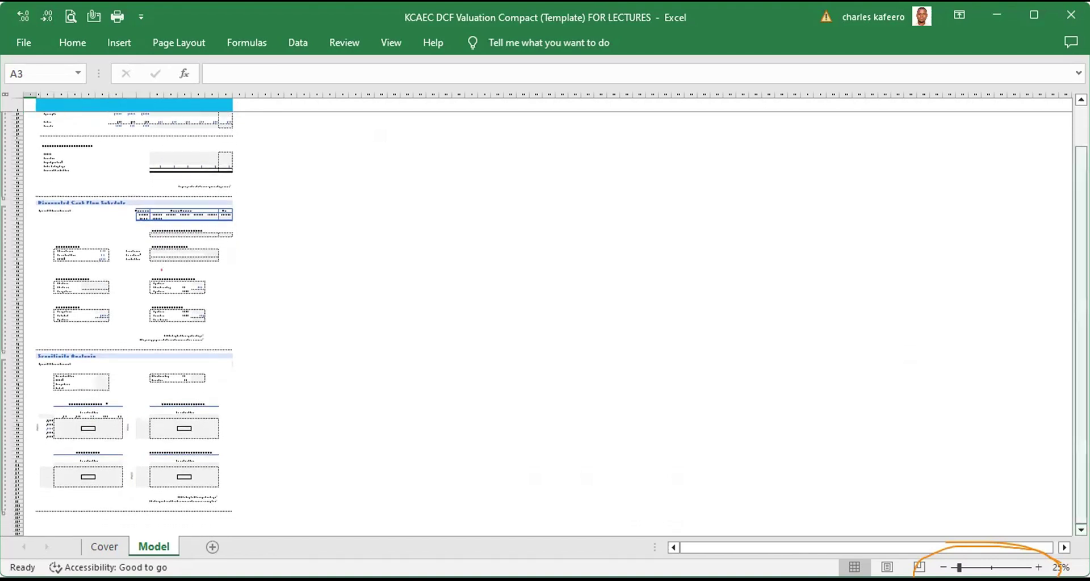
click(1080, 100)
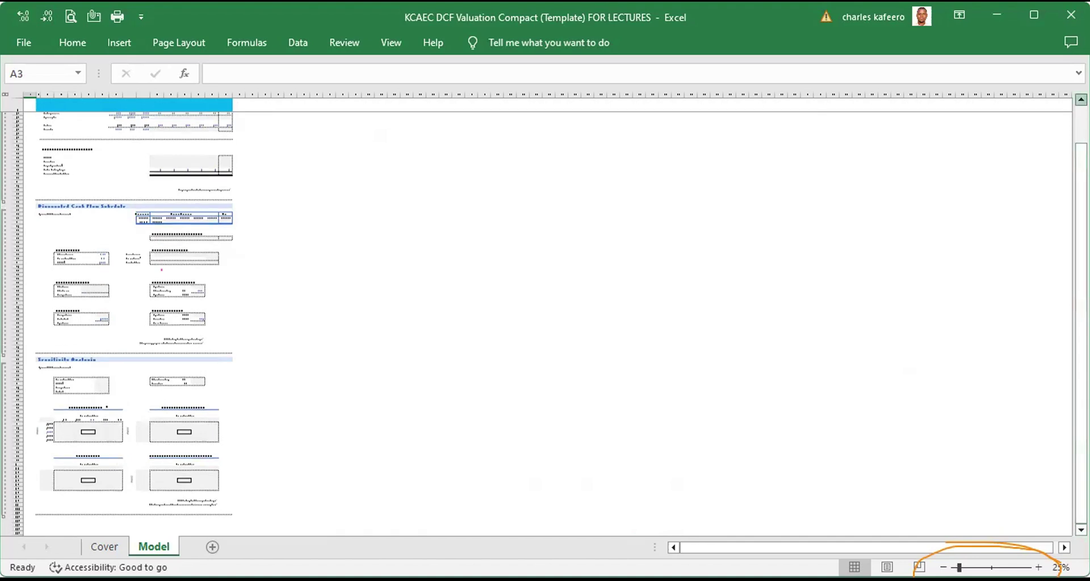
click(1080, 100)
click(1081, 100)
click(1081, 100)
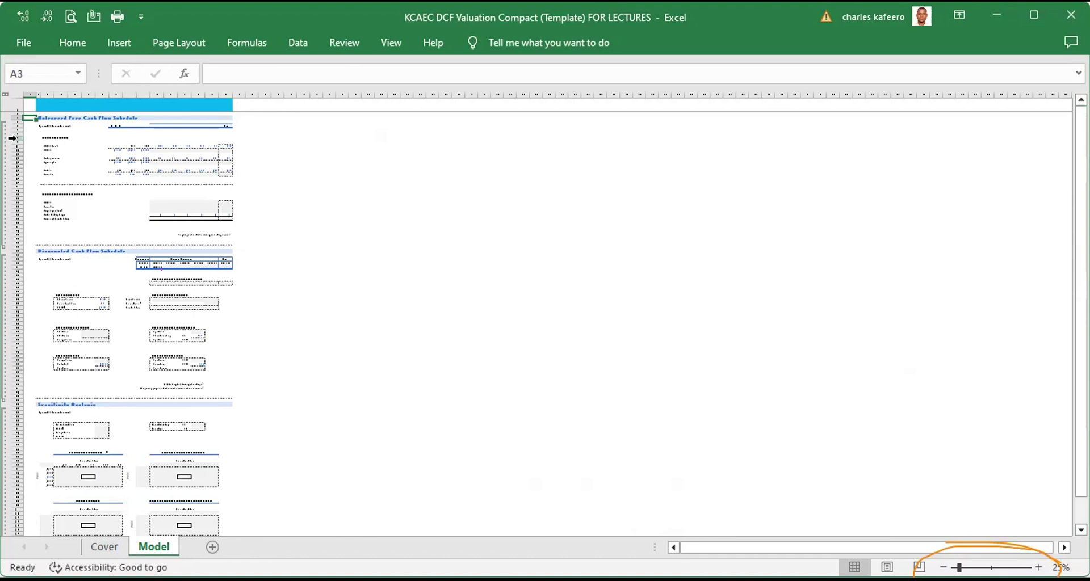
Select the whole of column A and clear the selection by returning to cell A3.
key(ctrl+space)
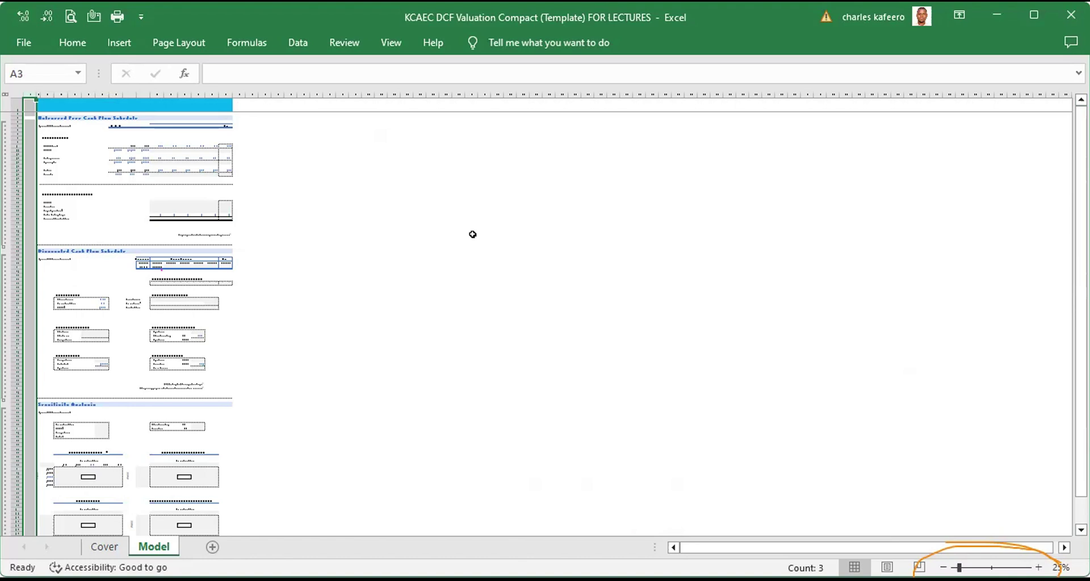
click(32, 120)
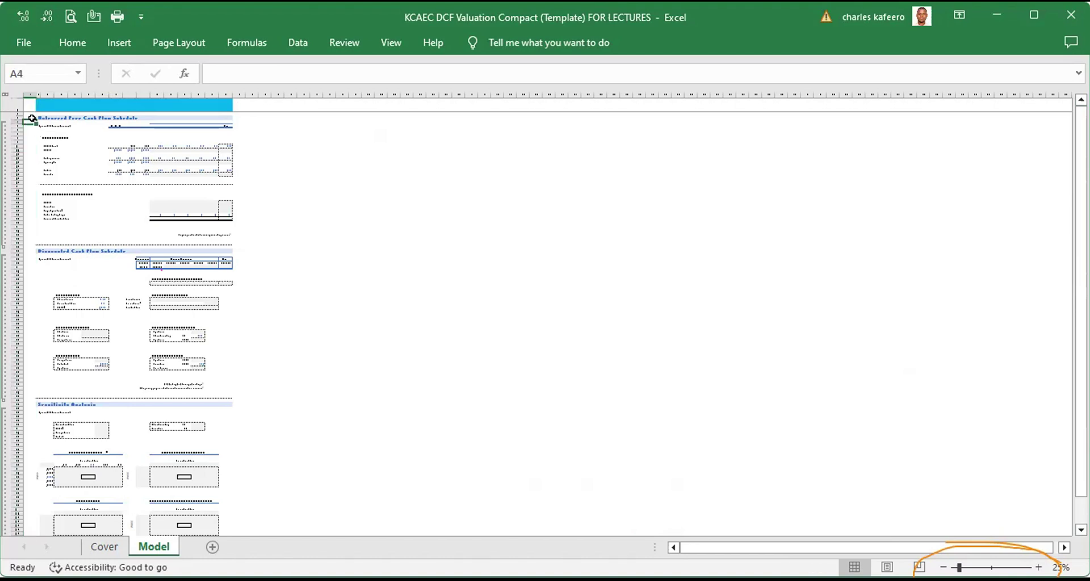
click(32, 117)
Jump down column A from A3 to the last row, A1048576, and return to cell A1.
key(ctrl+Down)
key(ctrl+Down)
key(ctrl+Down)
key(ctrl+Down)
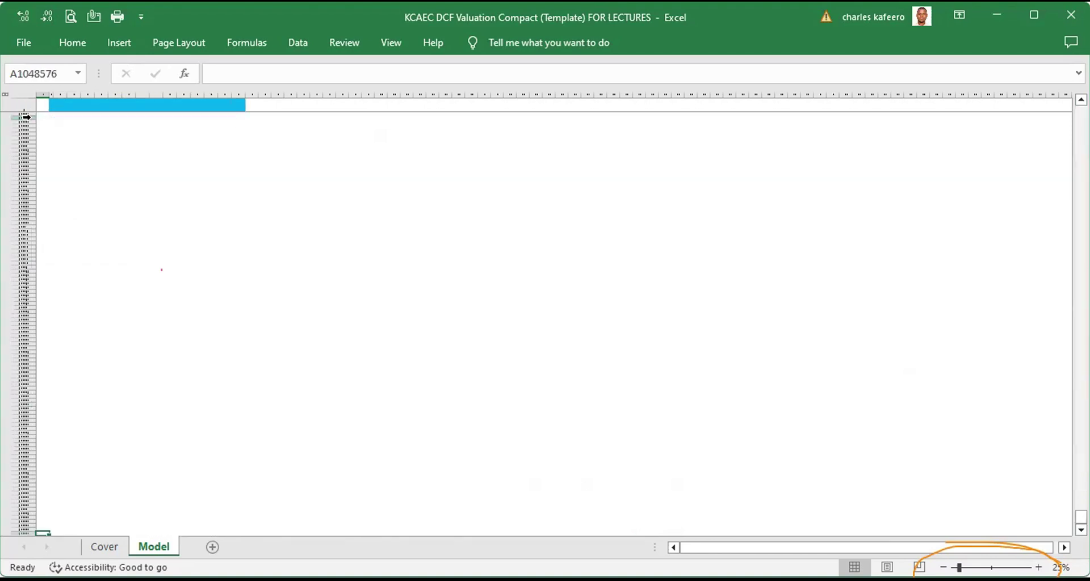
key(ctrl+Up)
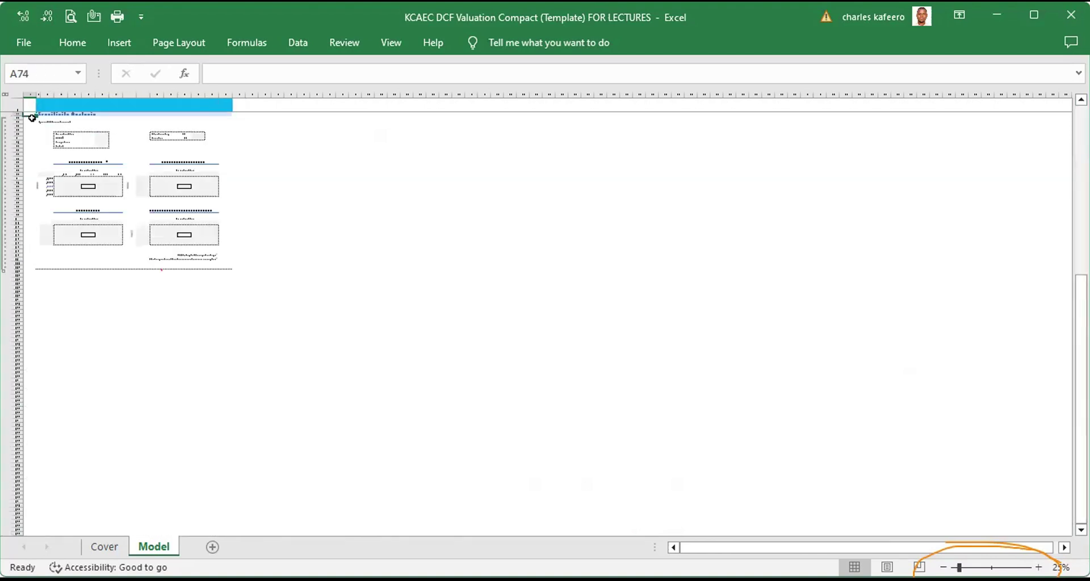
key(ctrl+Home)
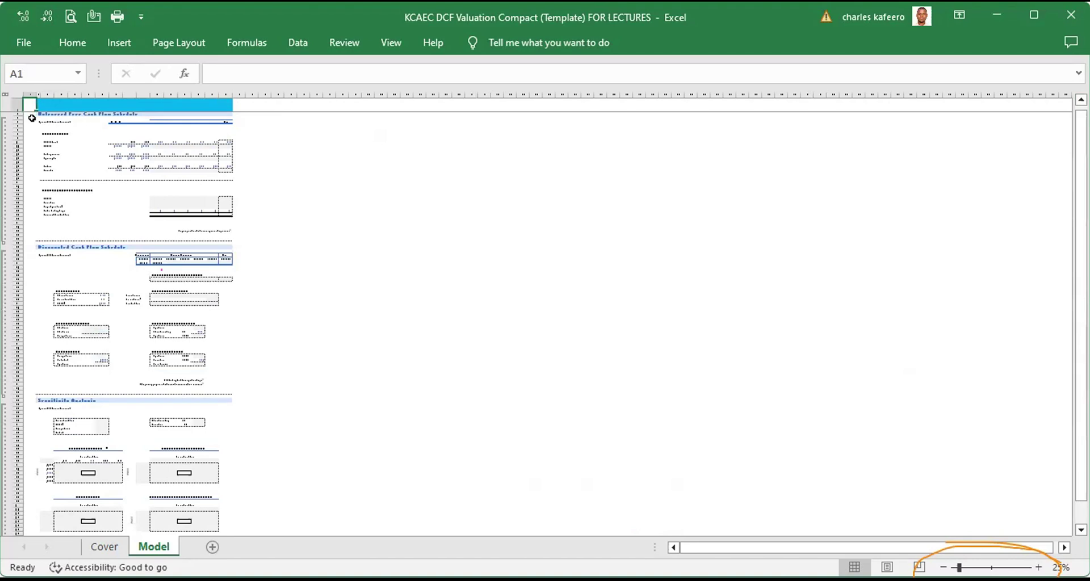
Jump from cell A1 down through the section markers in column A to the last row, A1048576.
key(ctrl+Down)
key(ctrl+Down)
key(ctrl+Down)
key(ctrl+Down)
key(ctrl+Down)
key(ctrl+Down)
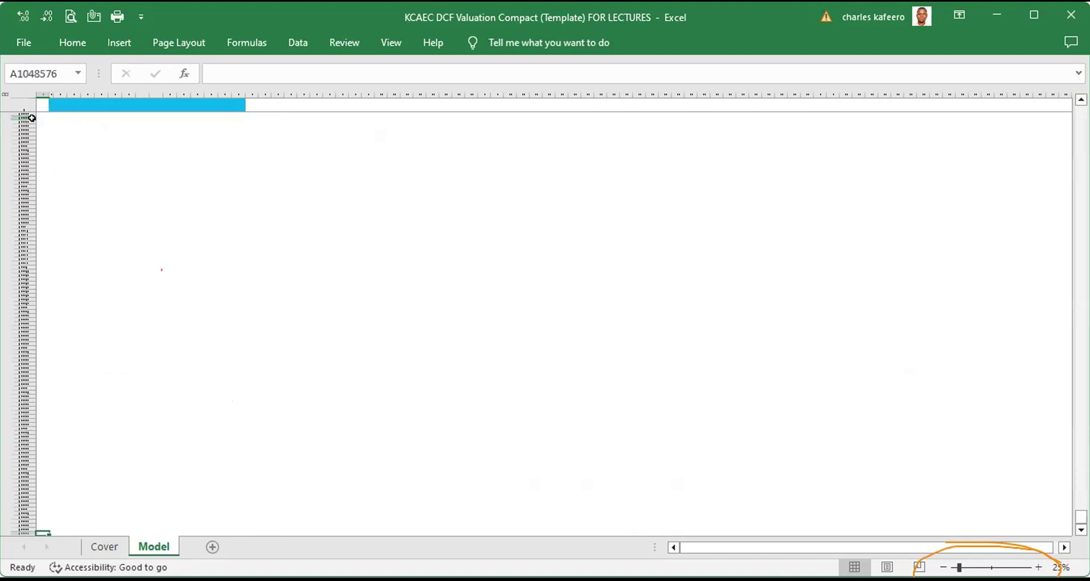
Jump back up through the section markers to cell A3 and restore the sheet zoom to 100%.
key(ctrl+Up)
key(ctrl+Up)
key(ctrl+Up)
key(ctrl+Up)
key(ctrl+Up)
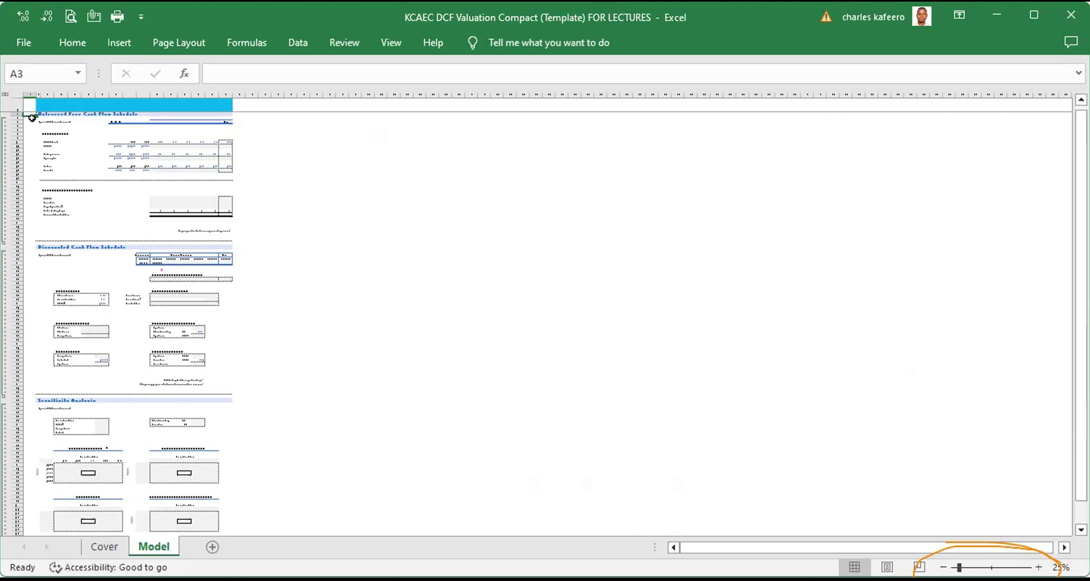
scroll(31, 117, up, 4)
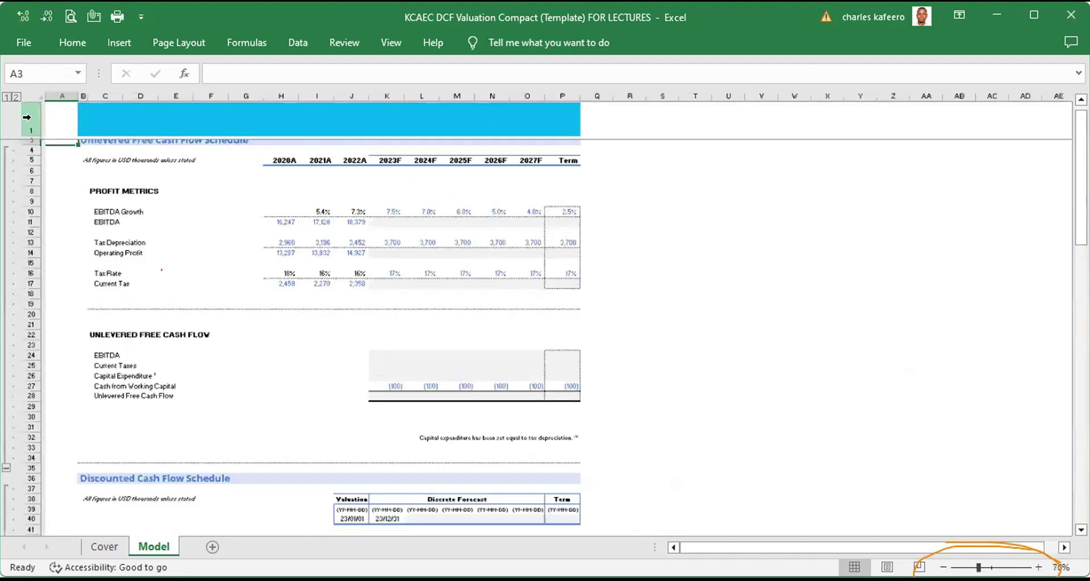
scroll(28, 120, up, 1)
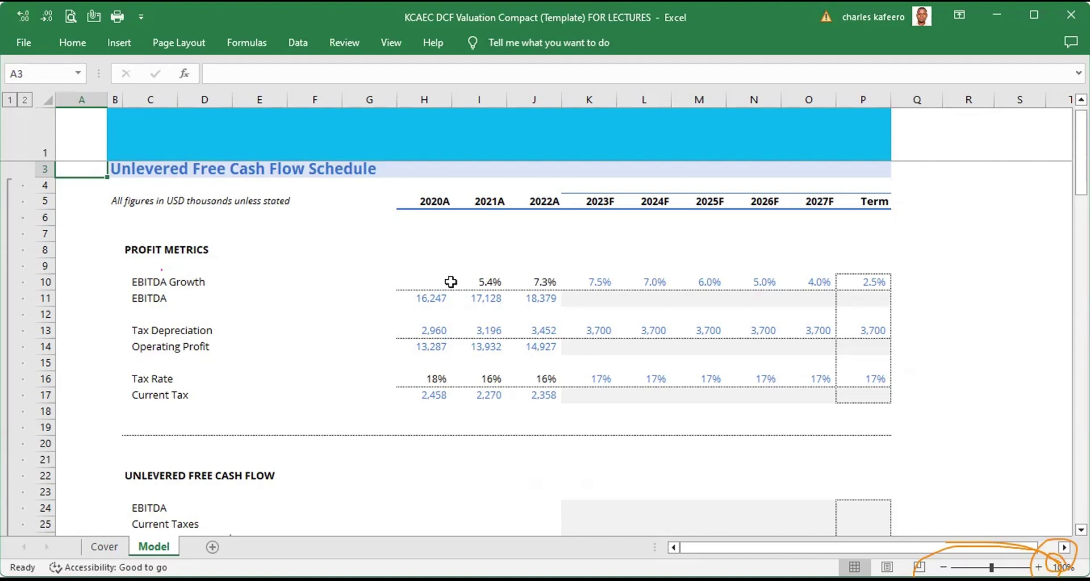
Select the empty EBITDA forecast cells K11 to P11, from 2023F through Term.
click(573, 300)
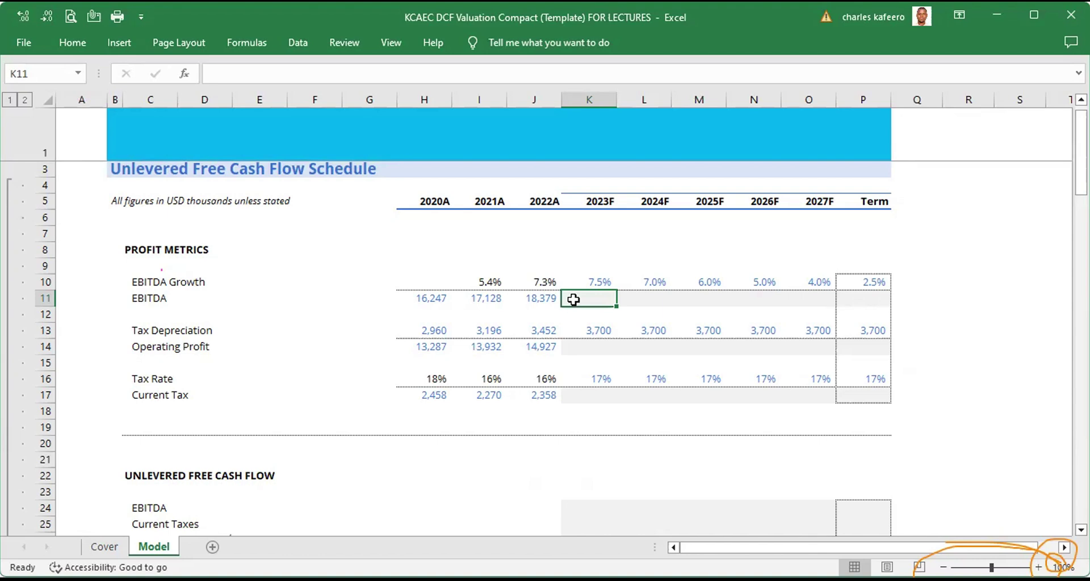
key(shift+Right)
key(shift+Right)
key(shift+Right)
key(shift+Right)
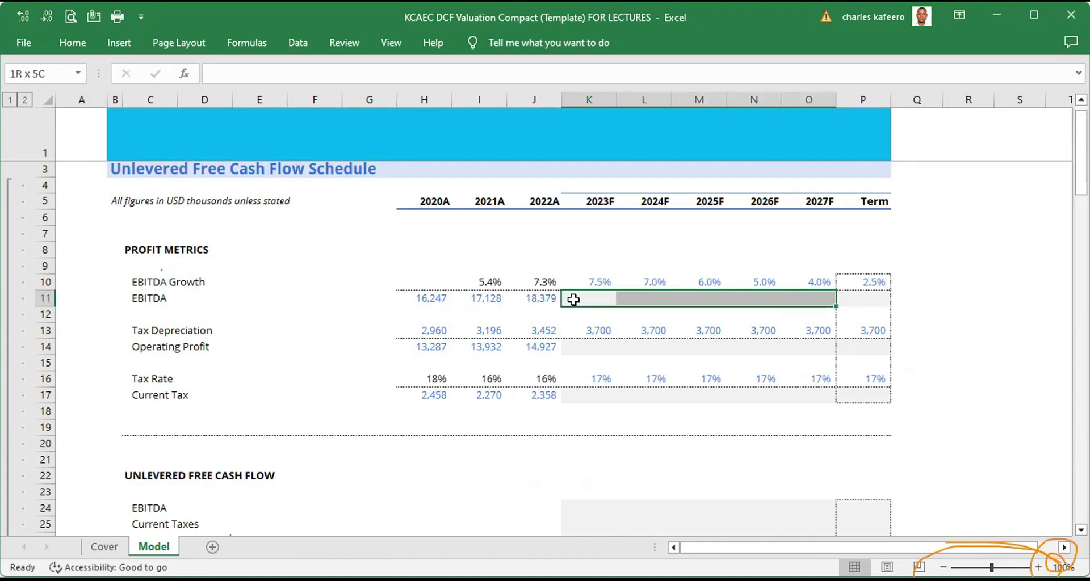
key(shift+Right)
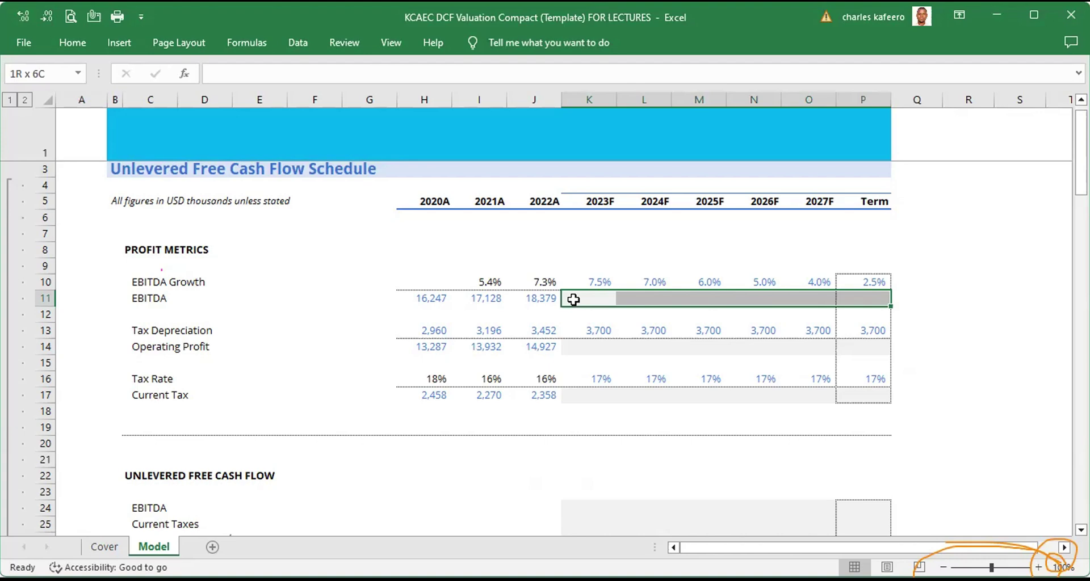
Select the empty Operating Profit forecast cells K14 to P14, from 2023F through Term.
click(581, 345)
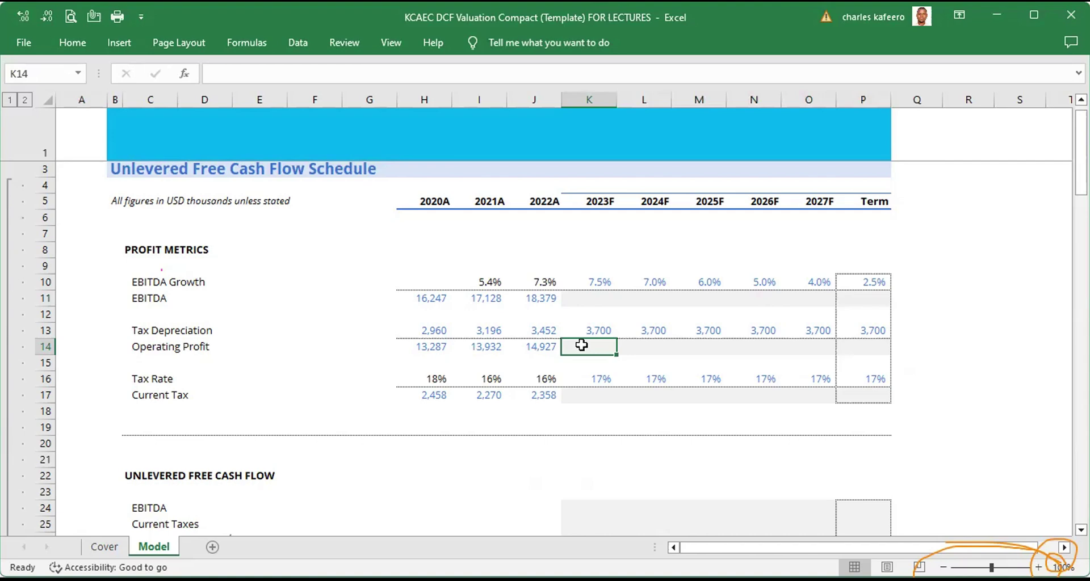
key(shift+Right)
key(shift+Right)
key(shift+Right)
key(shift+Right)
key(shift+Right)
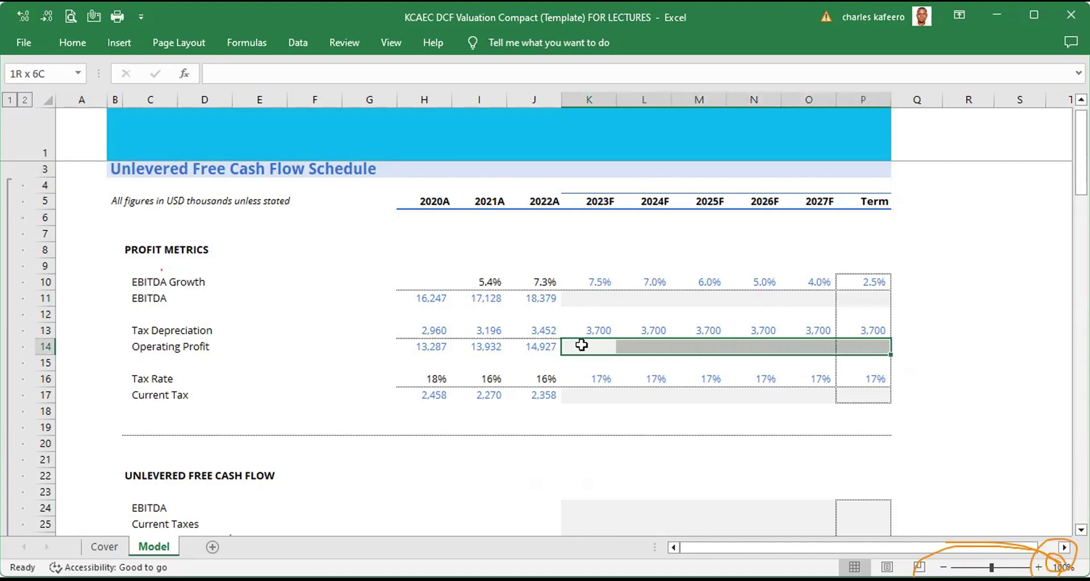
Select the empty Current Tax forecast cells K17 to P17 and clear the selection by moving to cell R12.
click(580, 400)
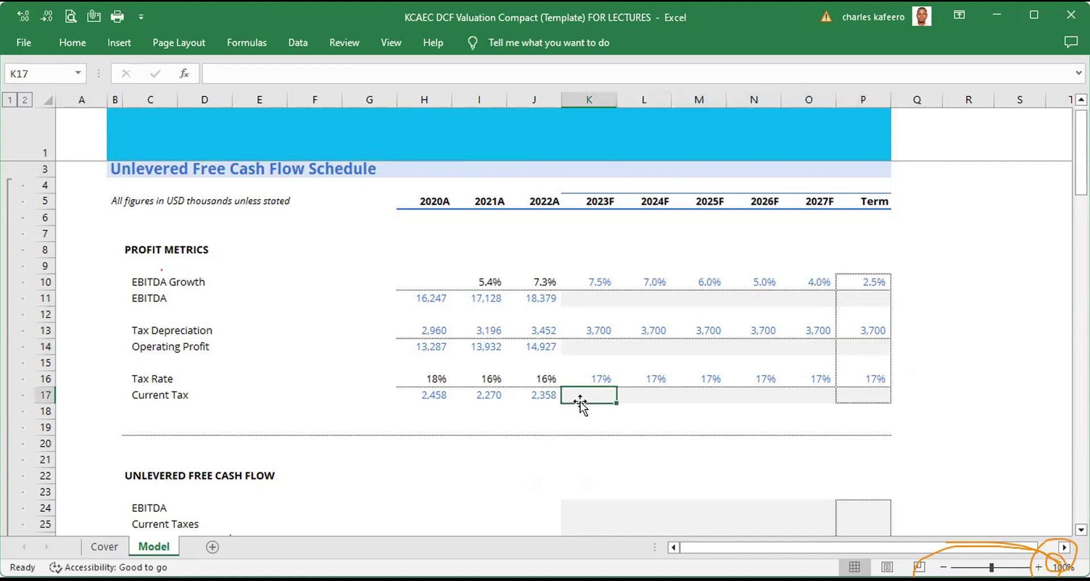
key(shift+Right)
key(shift+Right)
key(shift+Right)
key(shift+Right)
key(shift+Right)
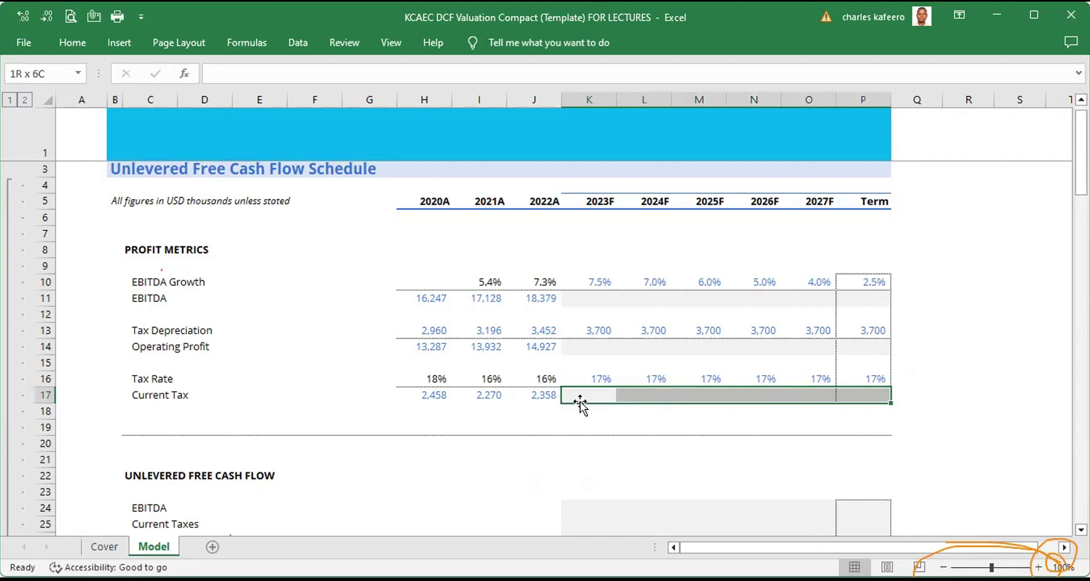
click(973, 314)
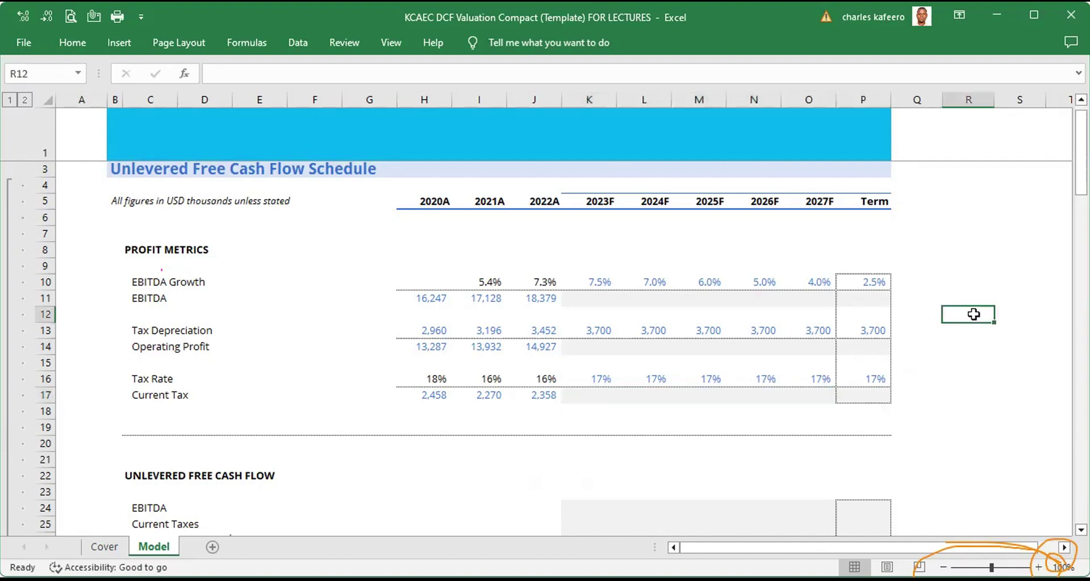